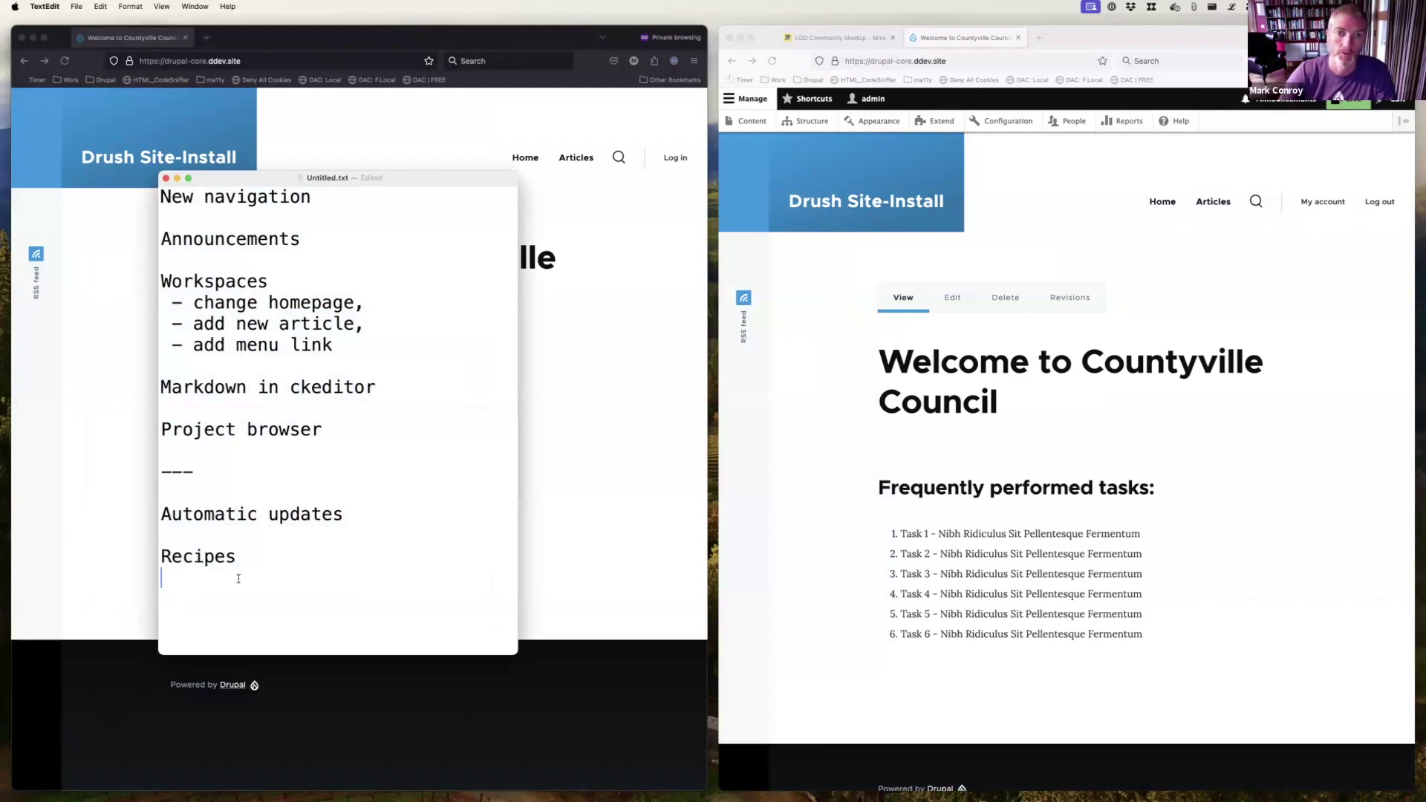
- Review the demo agenda in the text notes, from New navigation and Announcements through Workspaces to Automatic updates and Recipes
left_click(336, 324)
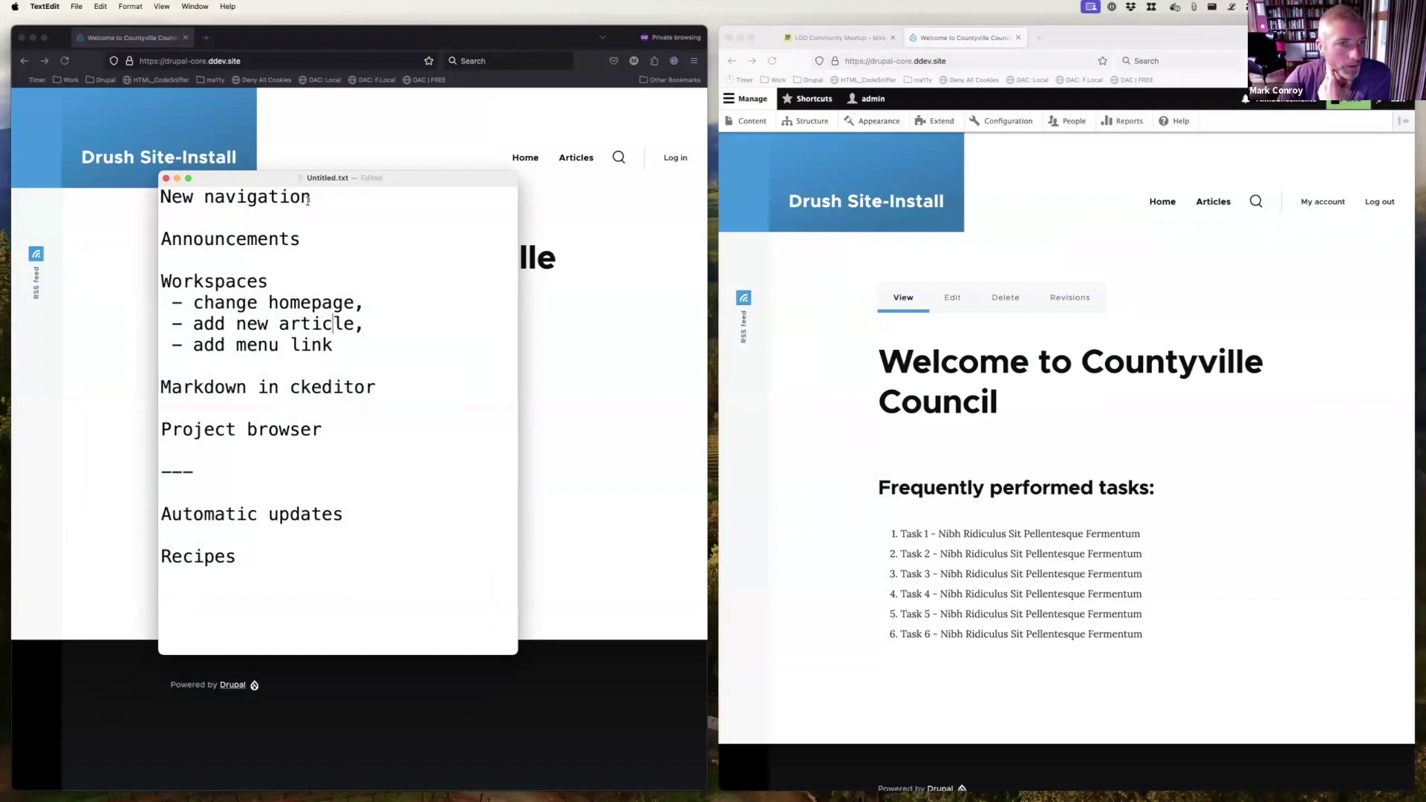
left_click_drag(310, 199, 149, 199)
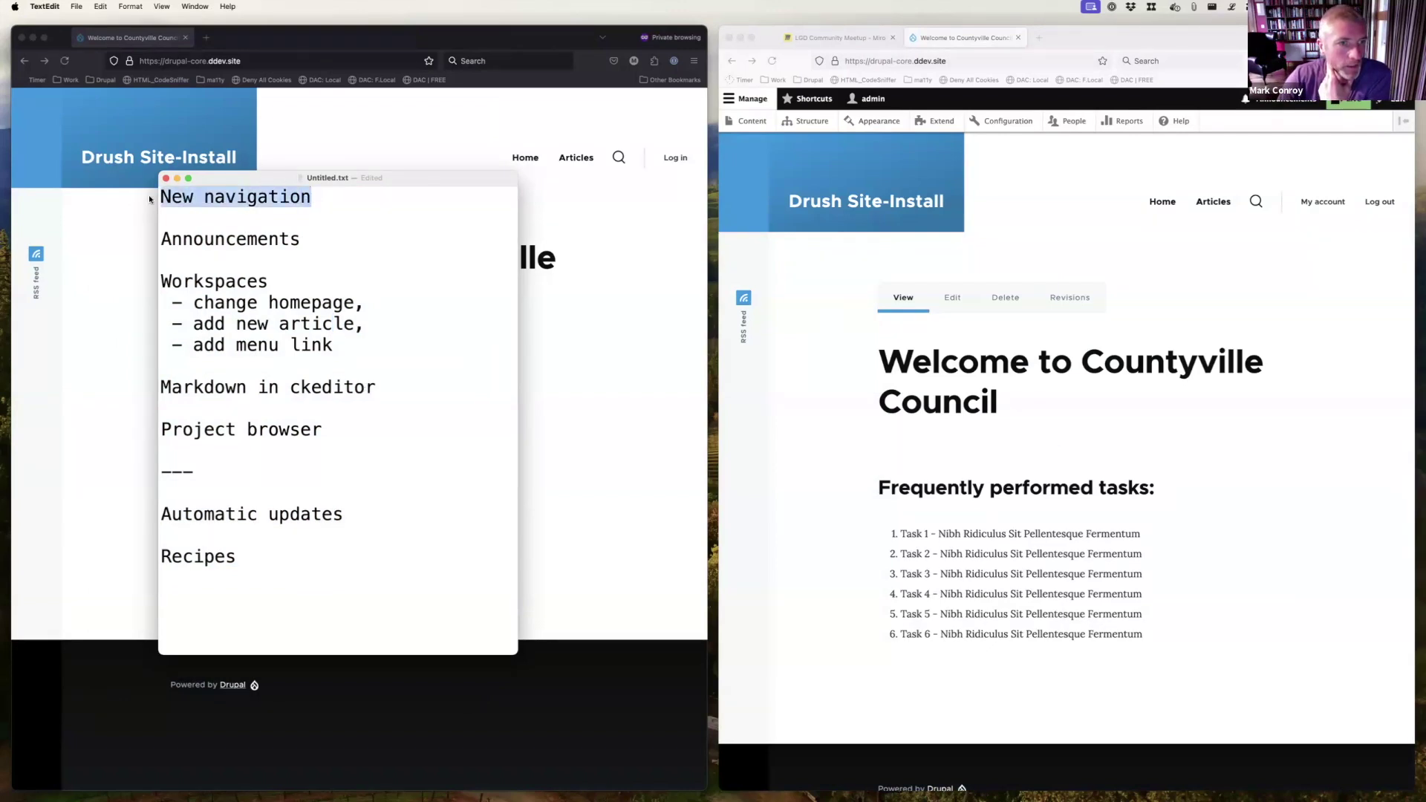
left_click_drag(301, 241, 139, 243)
left_click(310, 235)
left_click_drag(338, 347, 155, 284)
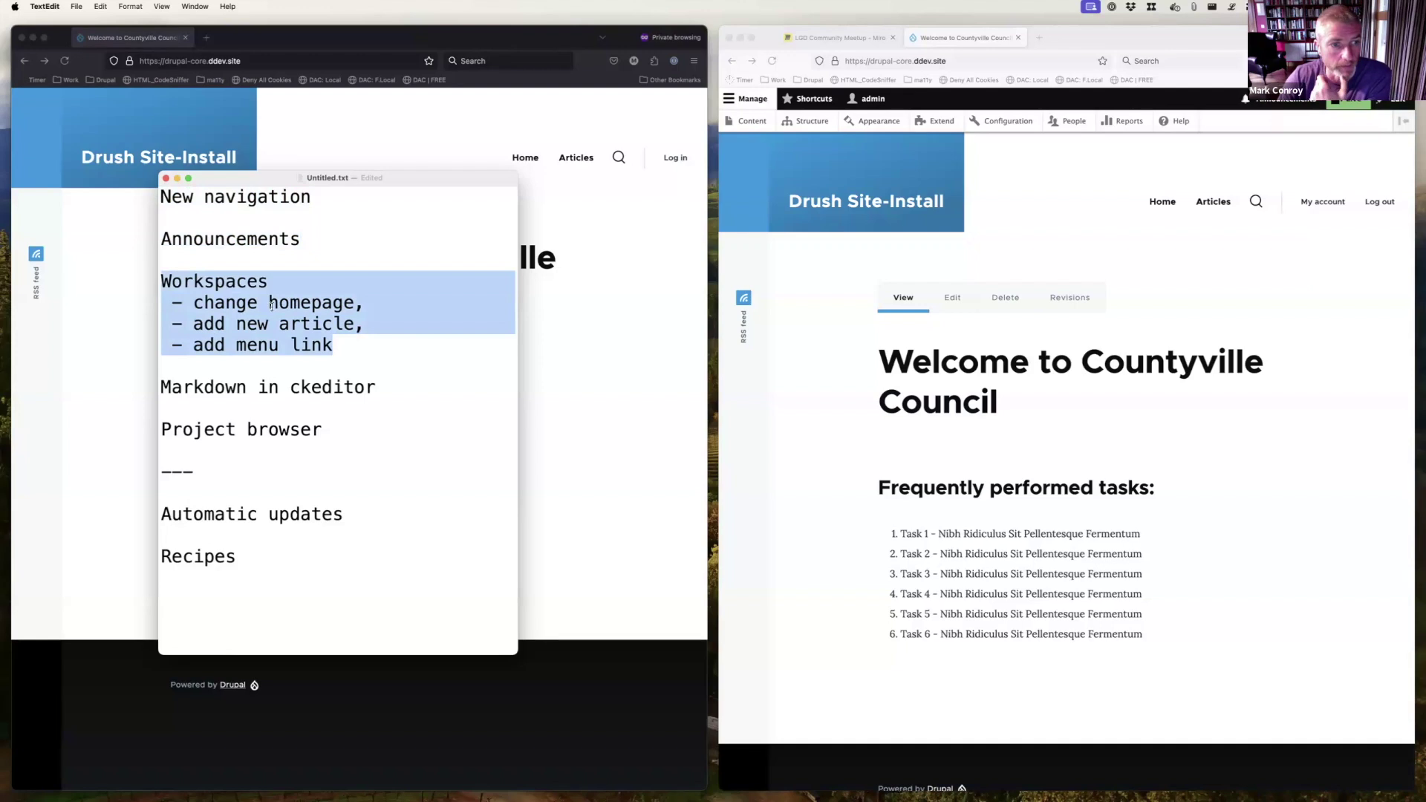
left_click(344, 349)
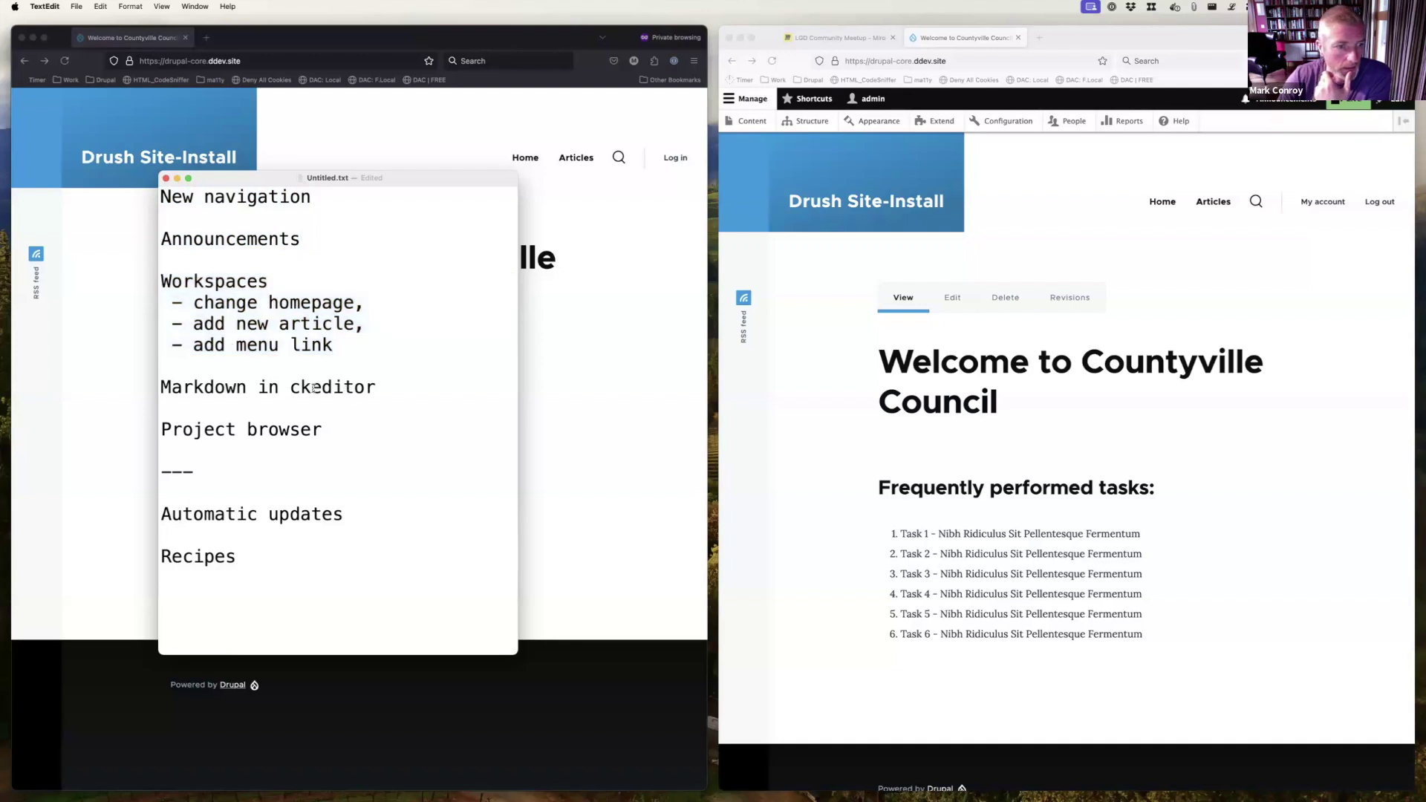
left_click_drag(313, 387, 245, 387)
left_click(331, 427)
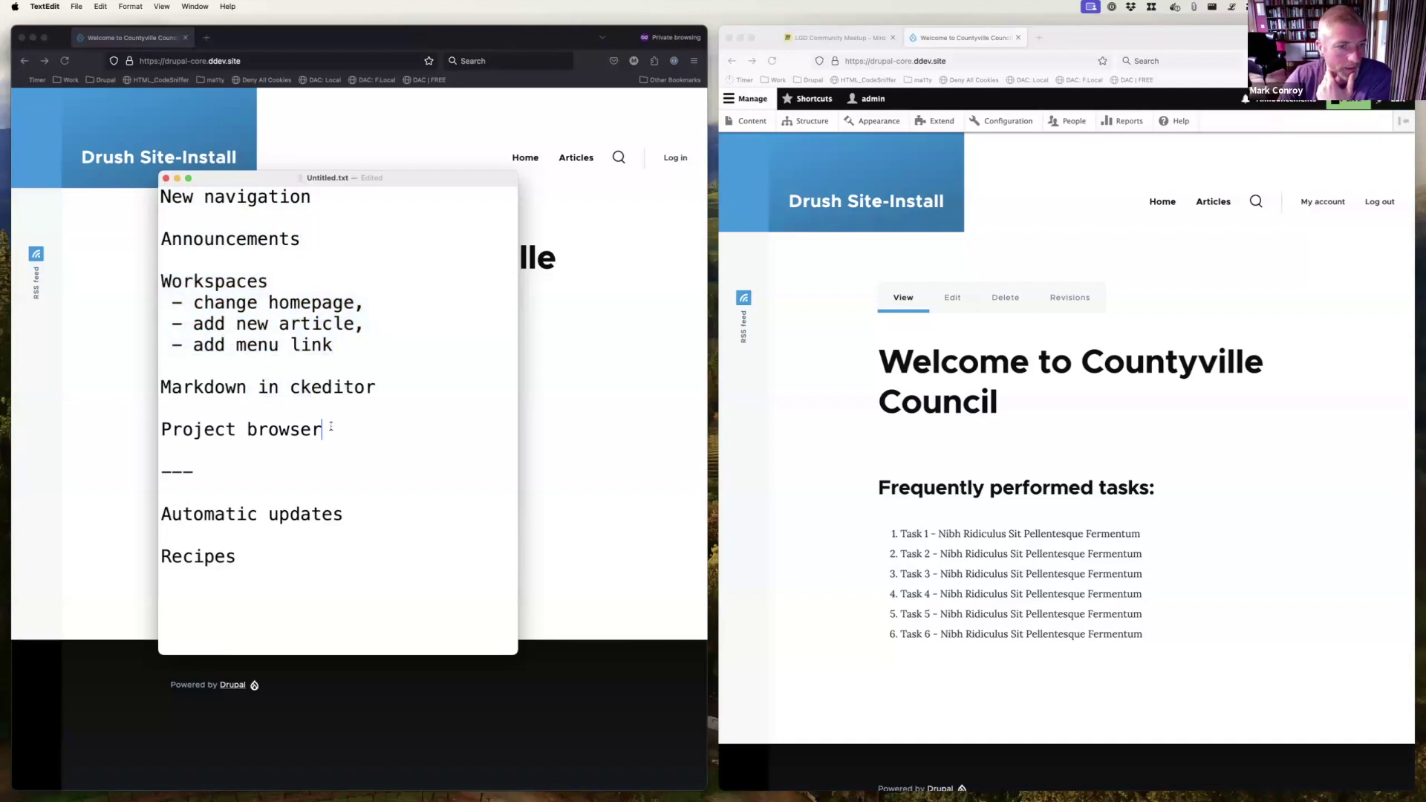
left_click_drag(248, 554, 163, 514)
left_click(263, 557)
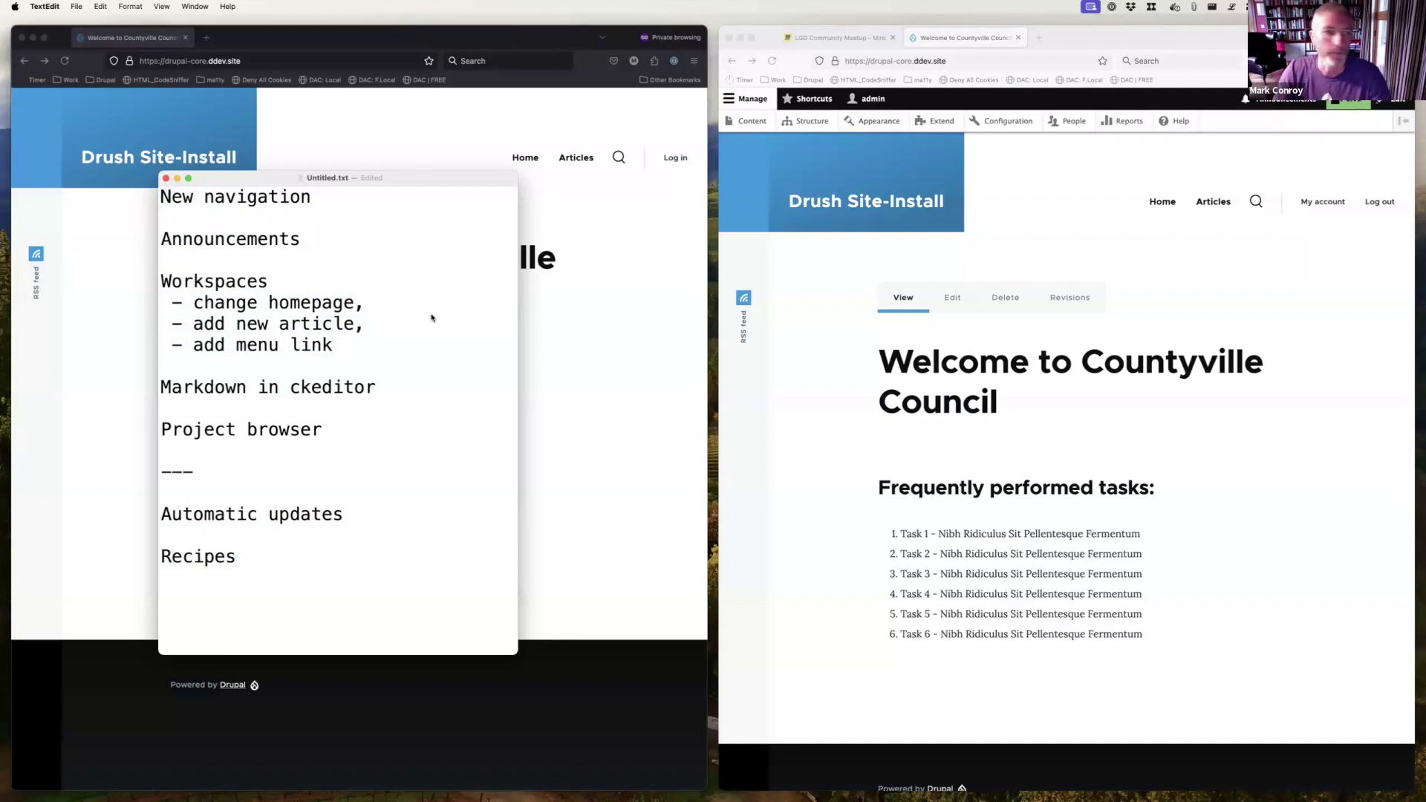
- Compare the Countyville Council homepage in the logged-in administrator window with the logged-out private window
left_click(979, 250)
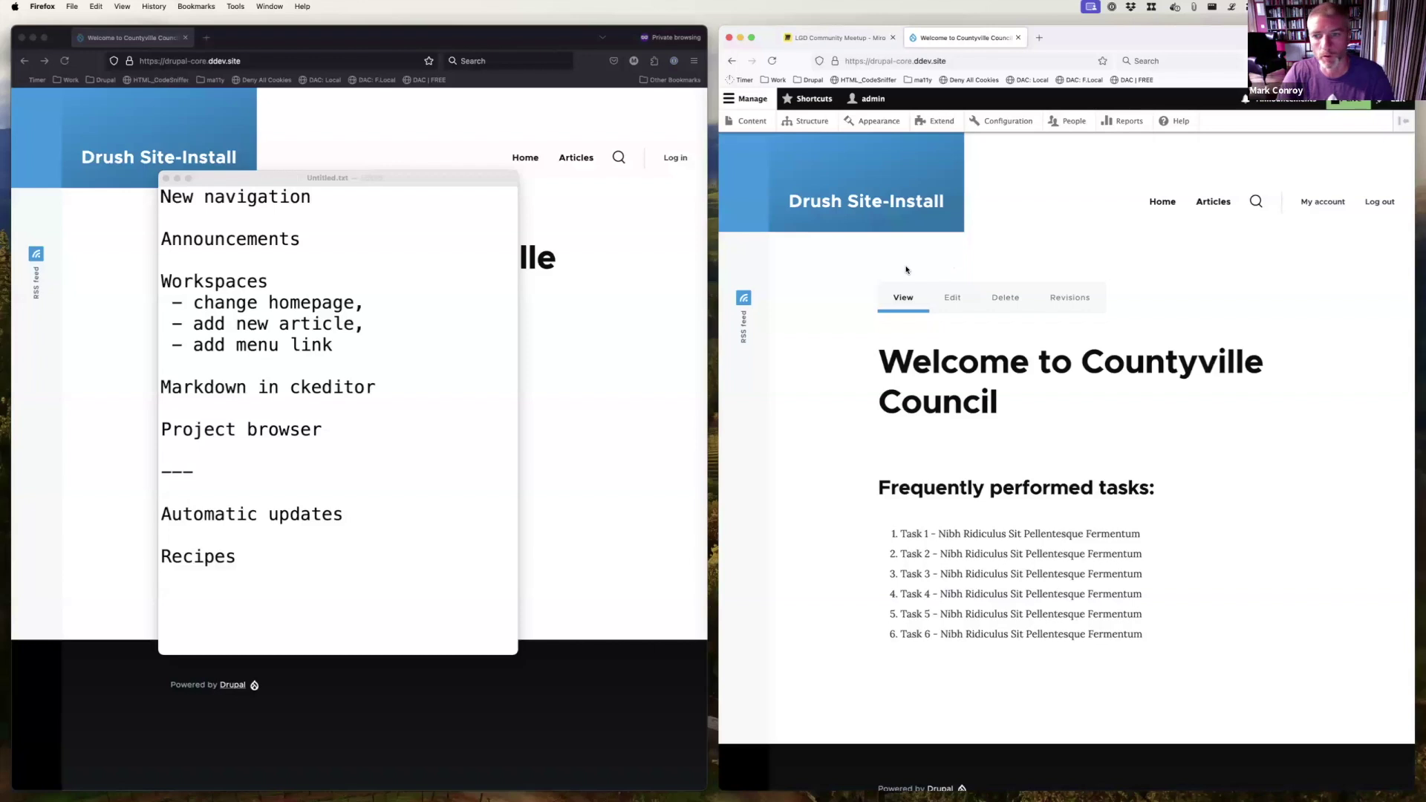
left_click(577, 278)
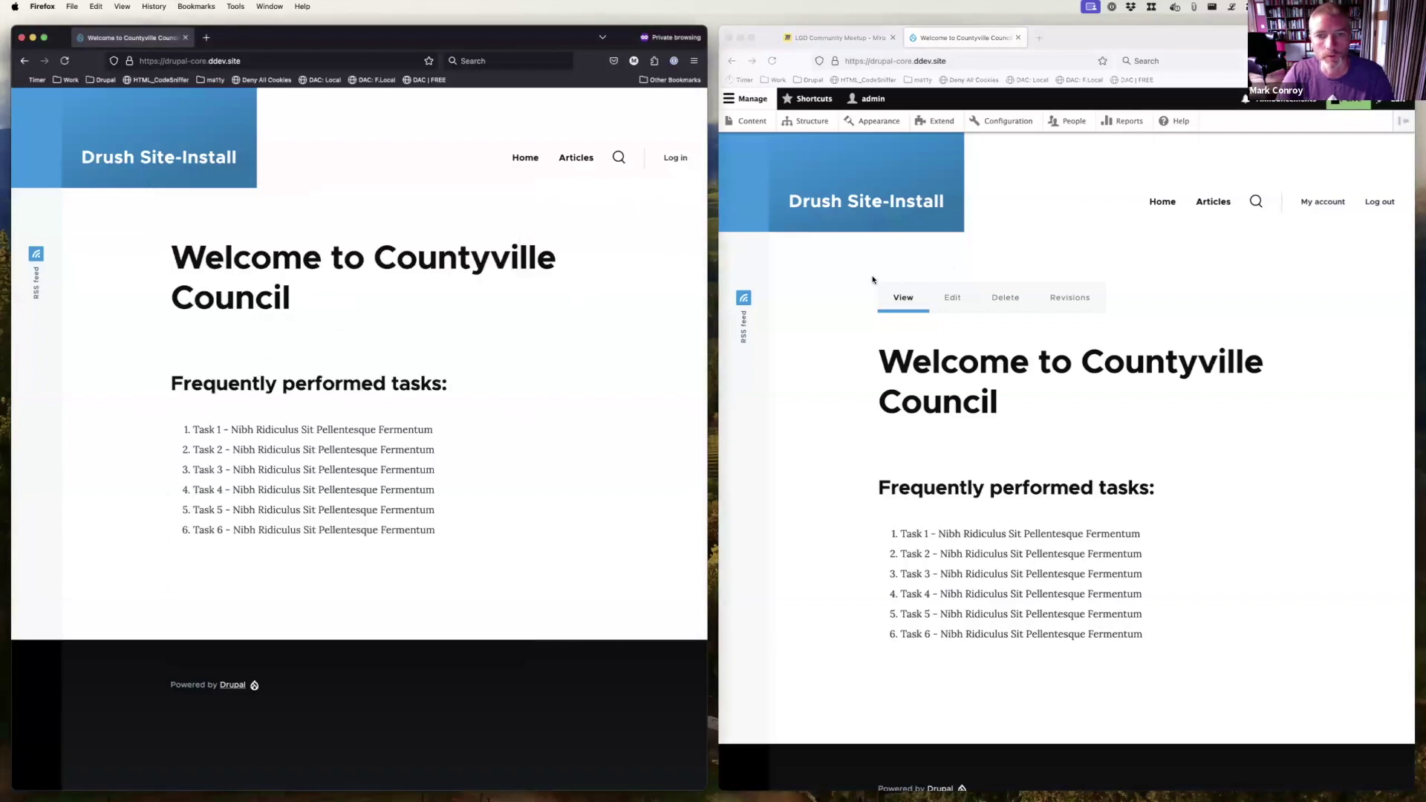
left_click(885, 359)
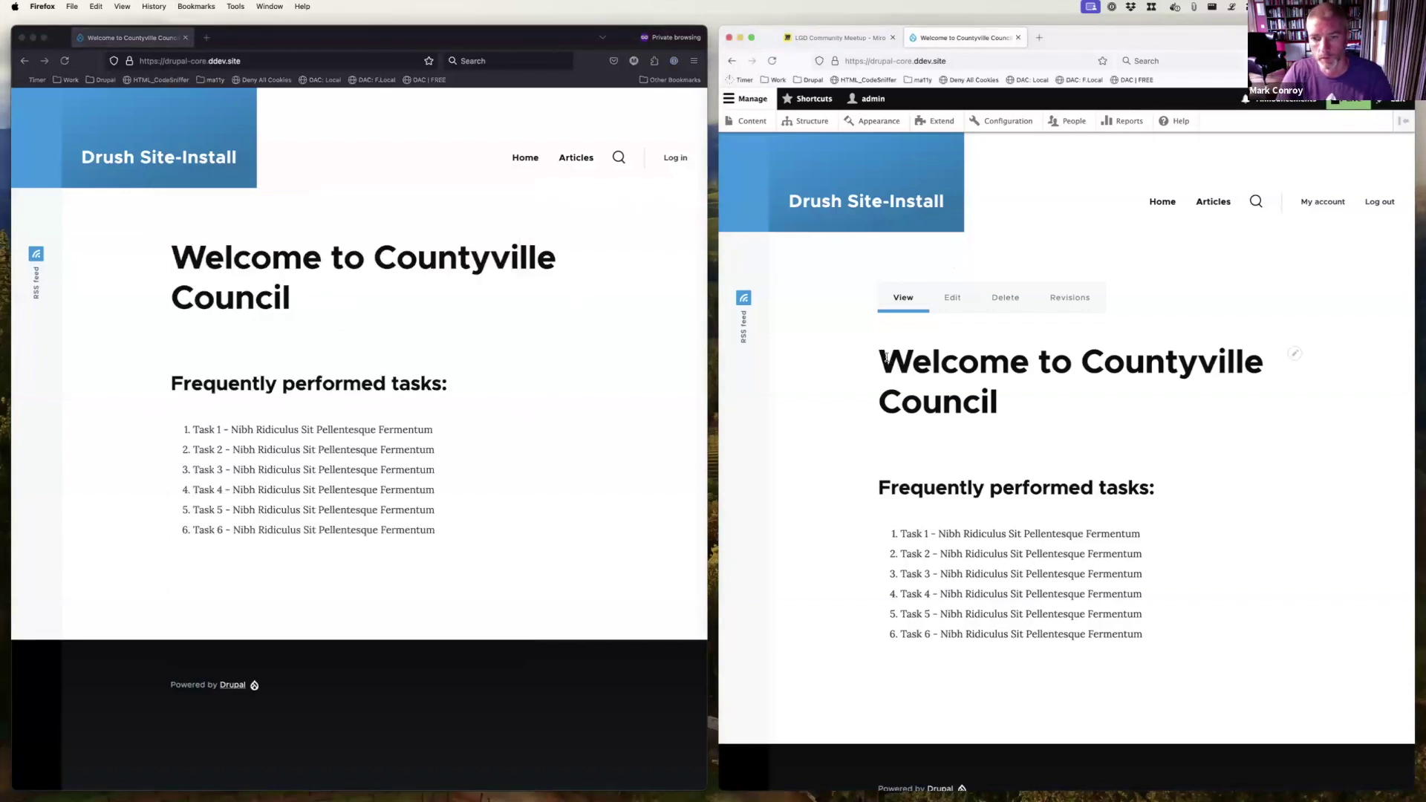
left_click_drag(885, 359, 996, 474)
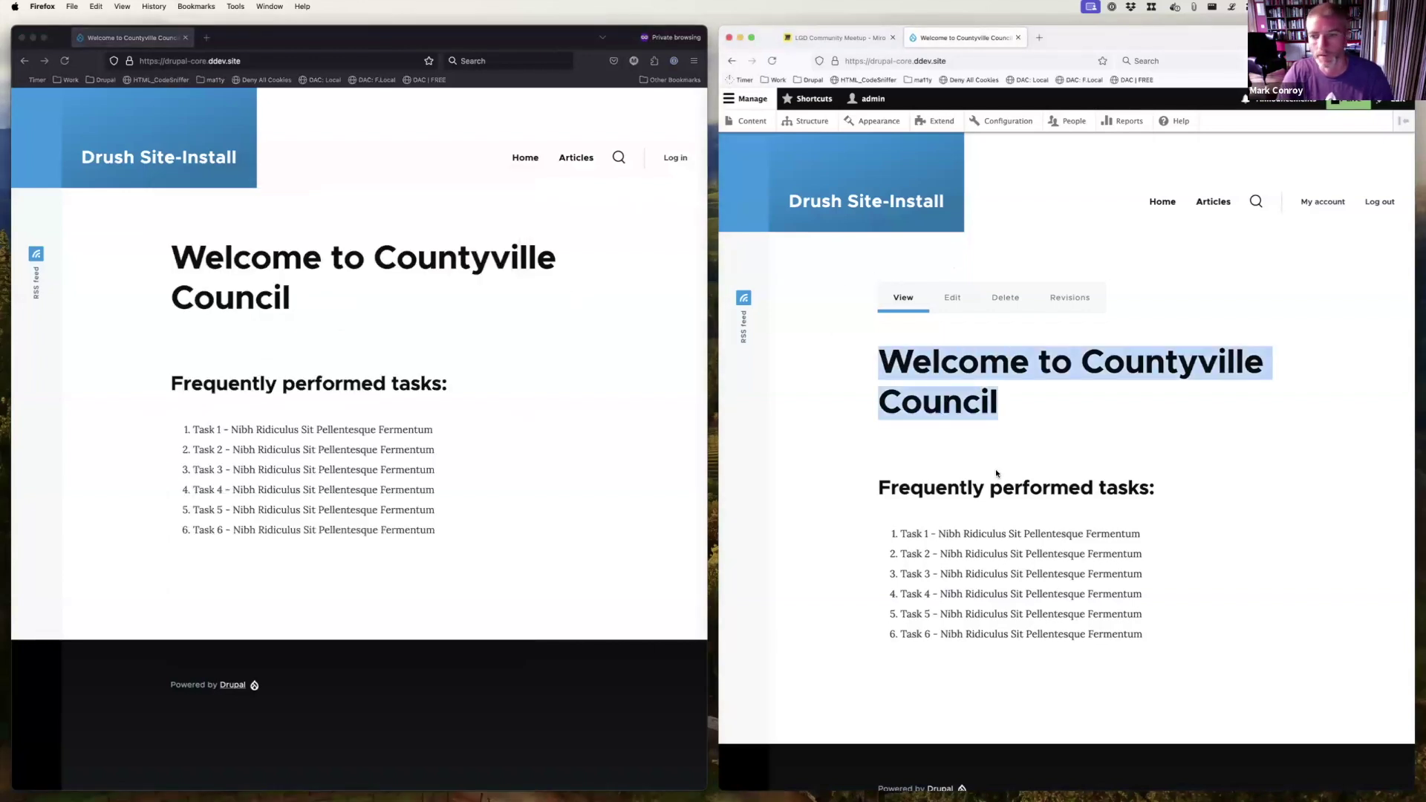
left_click(959, 372)
left_click(254, 258)
left_click_drag(166, 252, 288, 303)
left_click(293, 279)
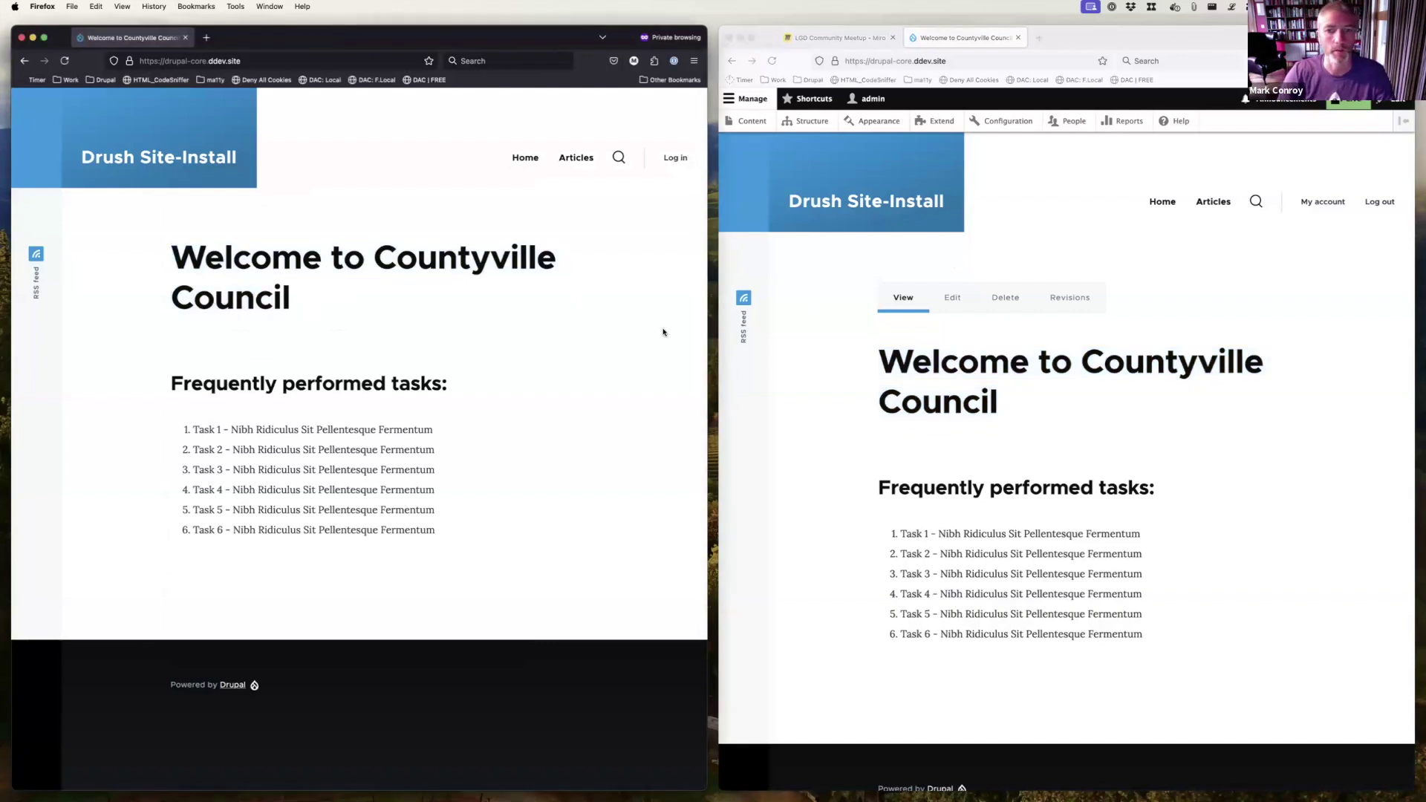
left_click(960, 392)
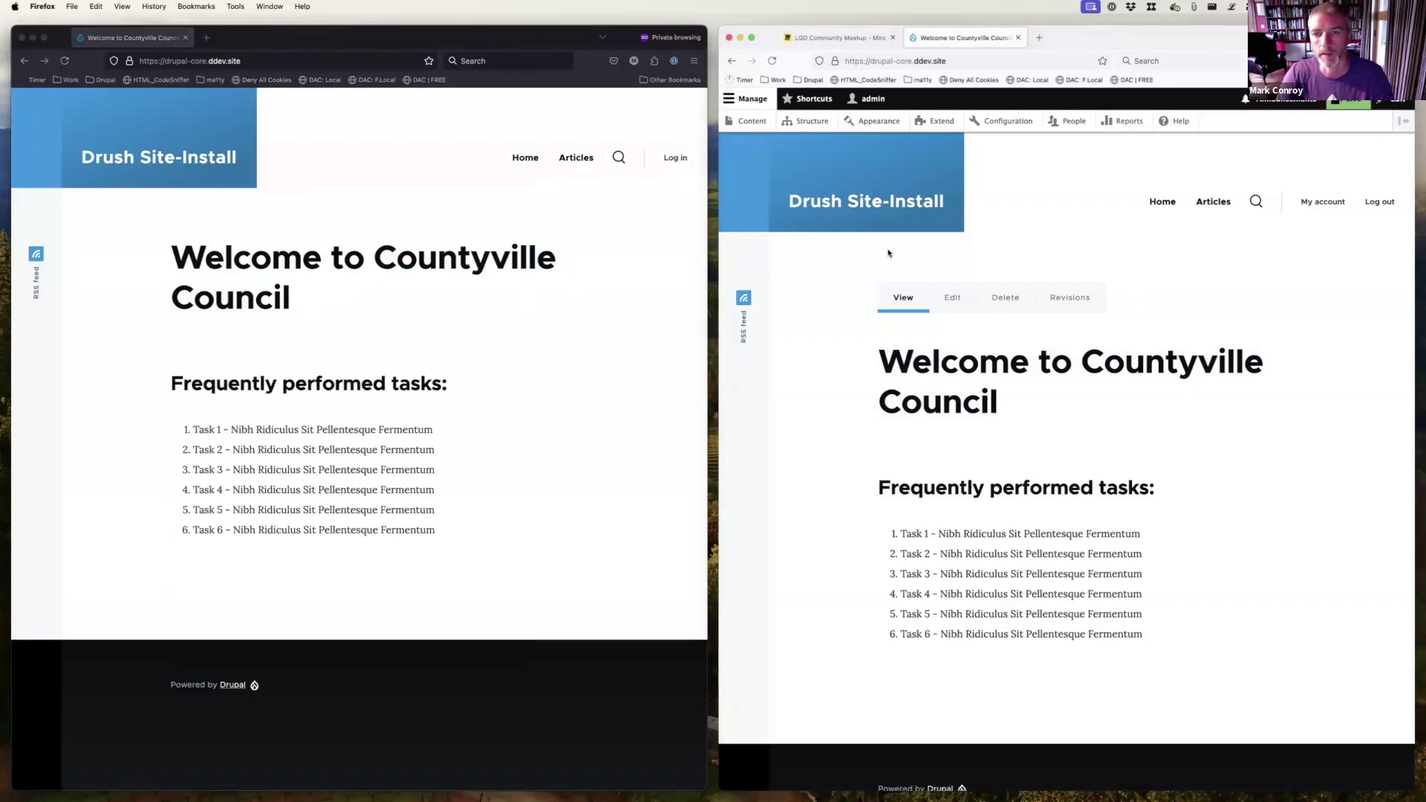
- Find the experimental core Navigation module by filtering the site's modules for "navi", and install it, accepting the experimental-module confirmation
left_click(940, 124)
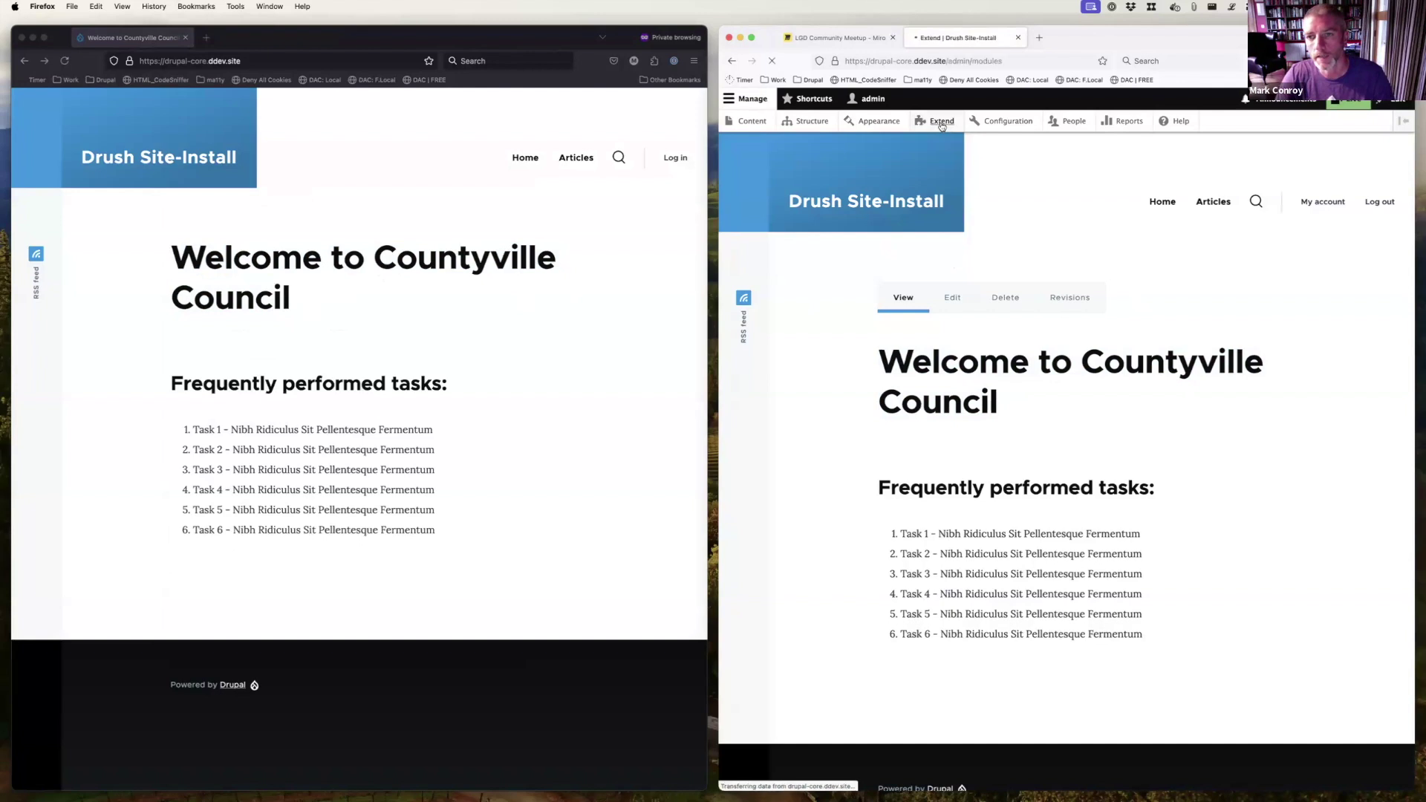
left_click(892, 412)
type("navi")
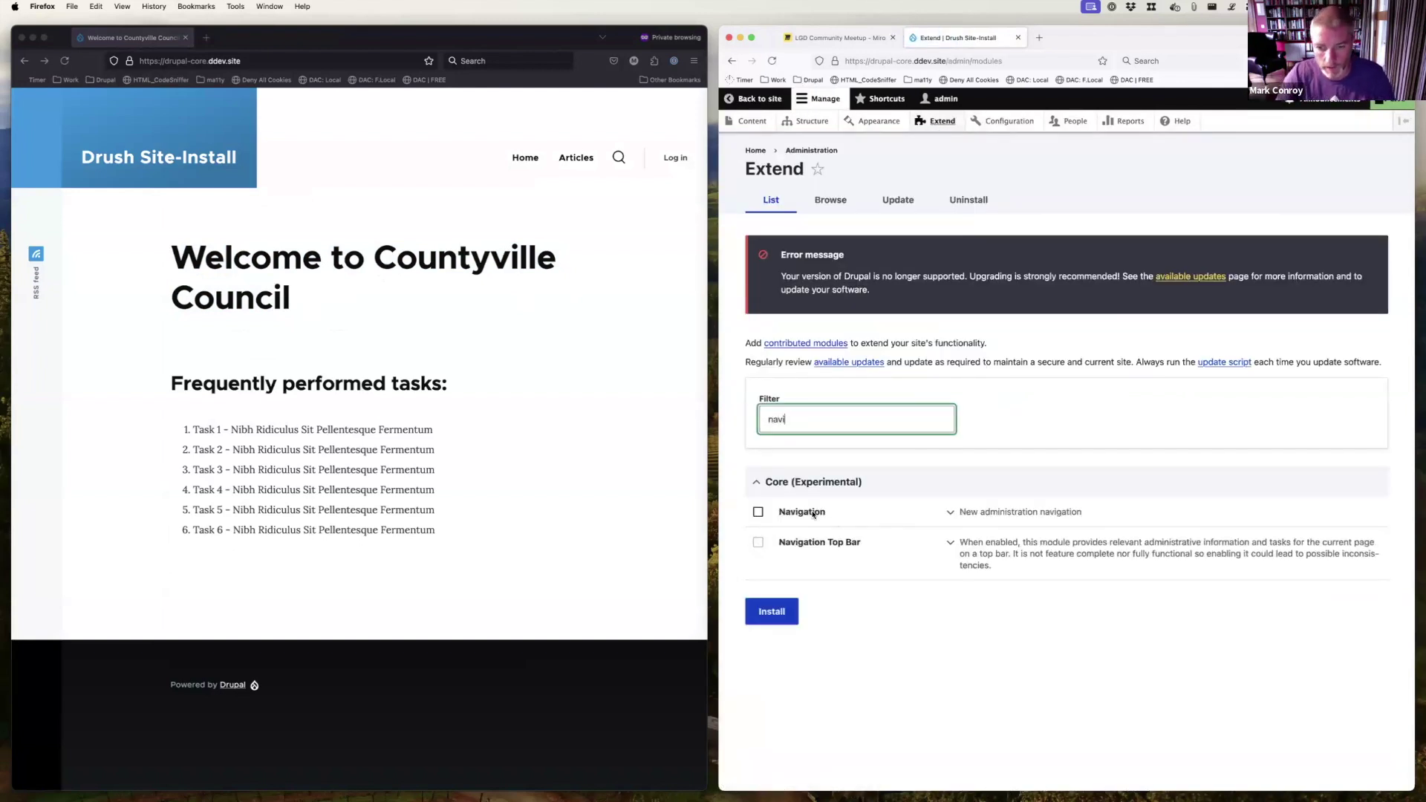
left_click(825, 484)
double_click(825, 484)
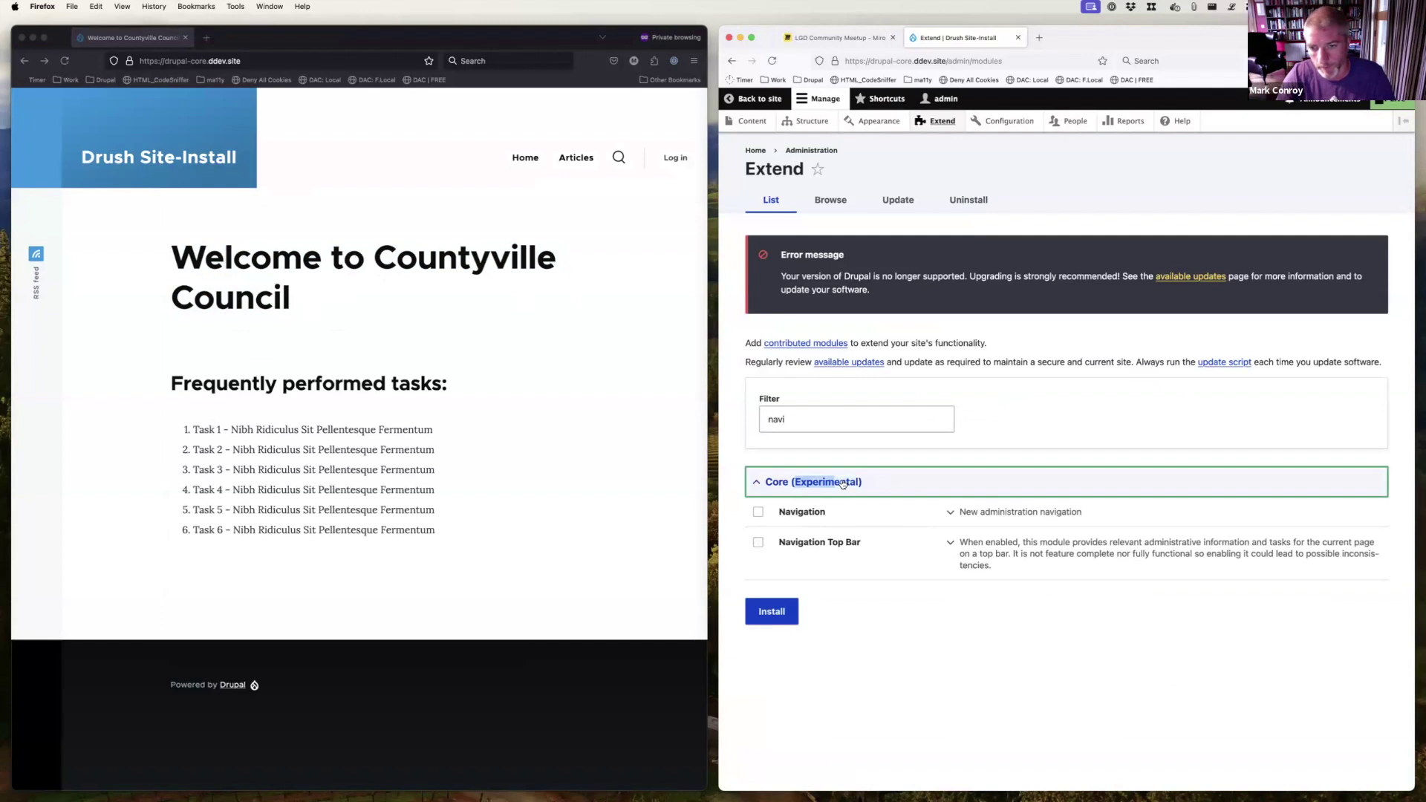
left_click(831, 486)
left_click(831, 483)
left_click(794, 514)
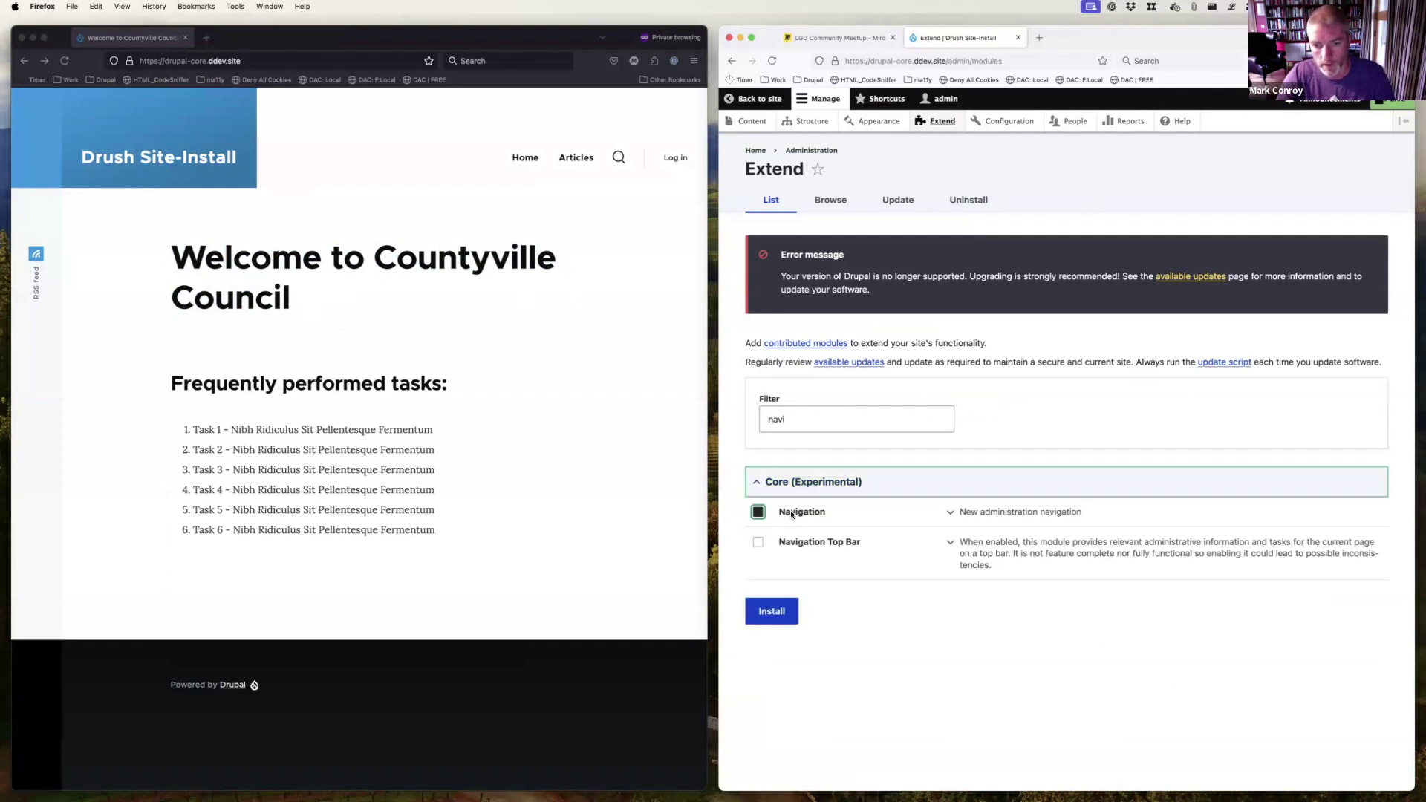
left_click(780, 615)
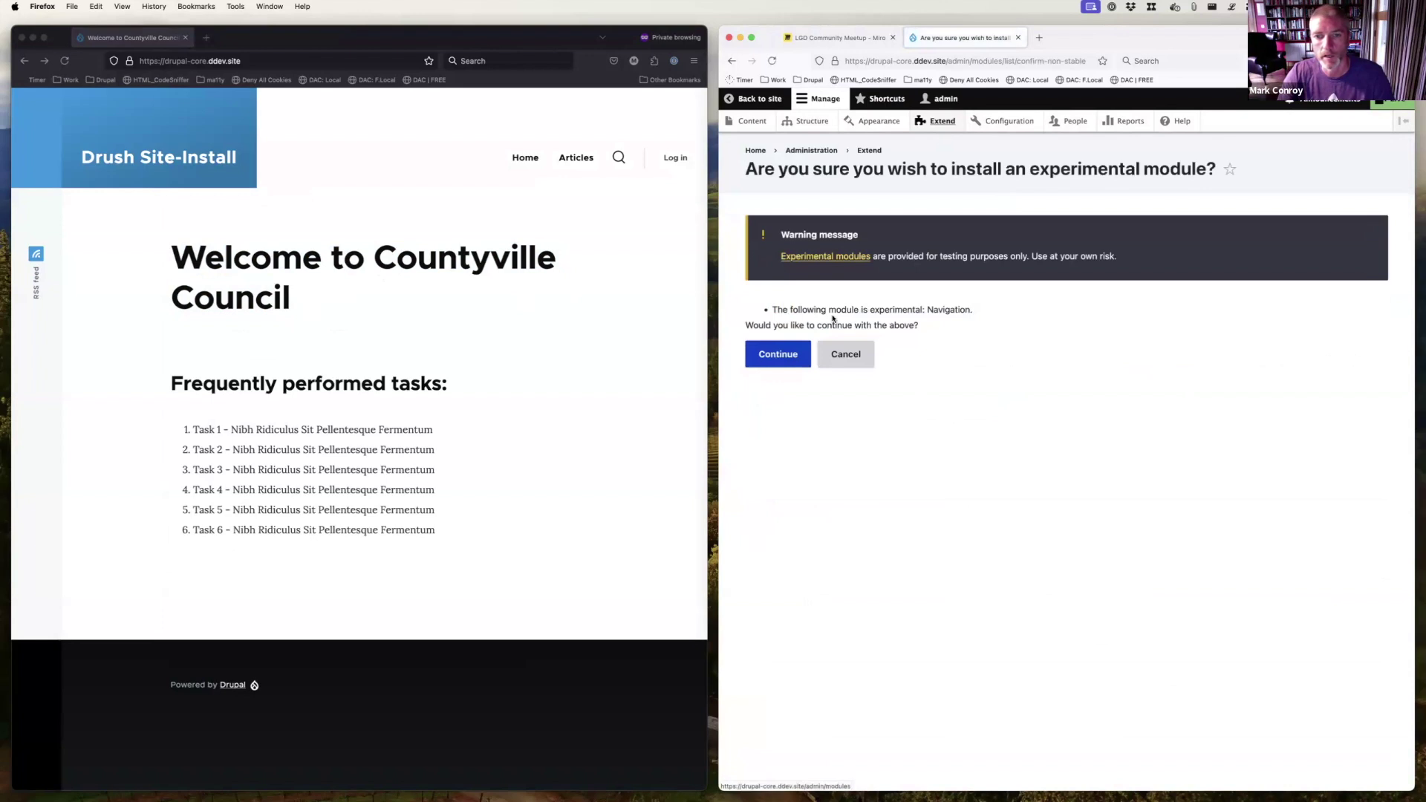
left_click(781, 357)
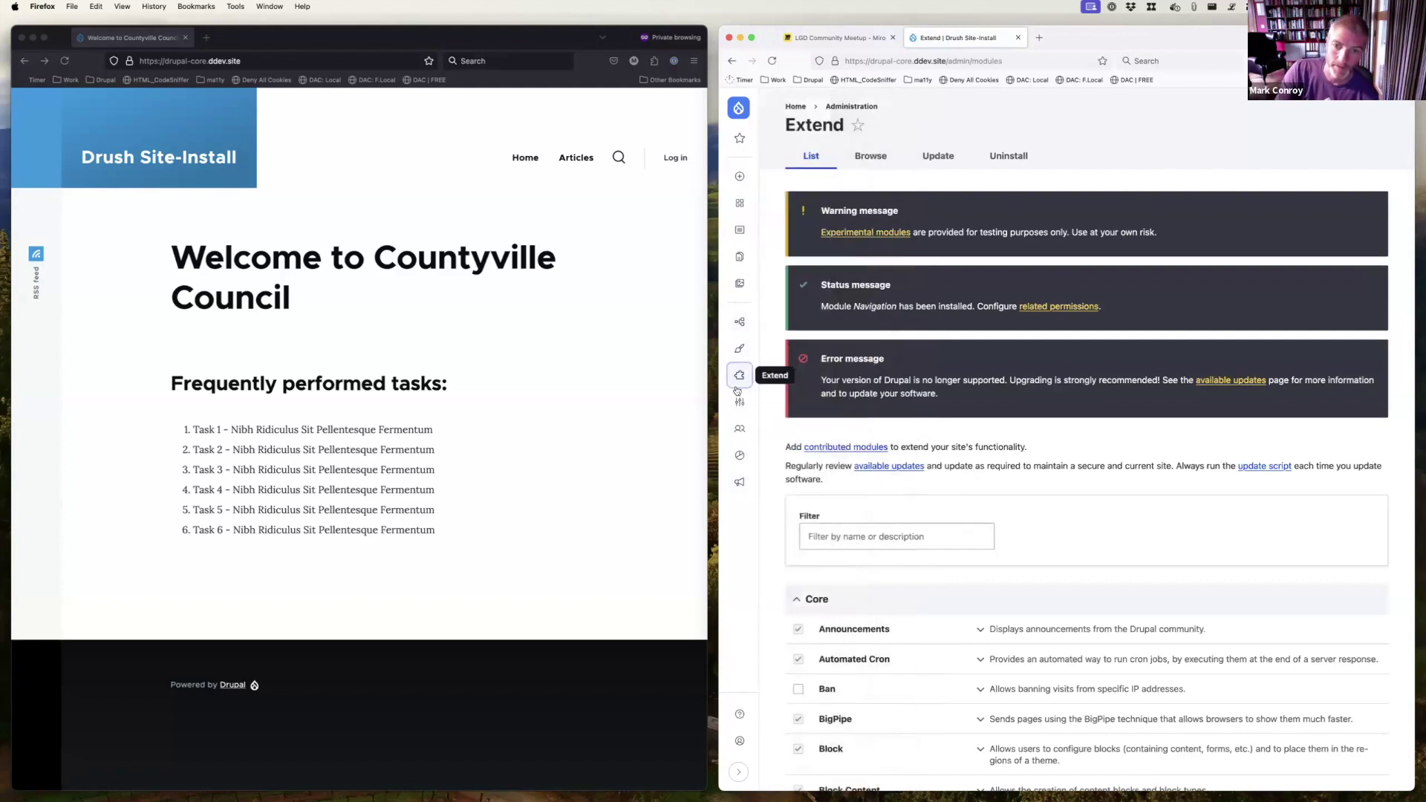
- Examine the new administration navigation, visiting the Content and Media overviews and looking through the Configuration submenu
mouse_move(732, 405)
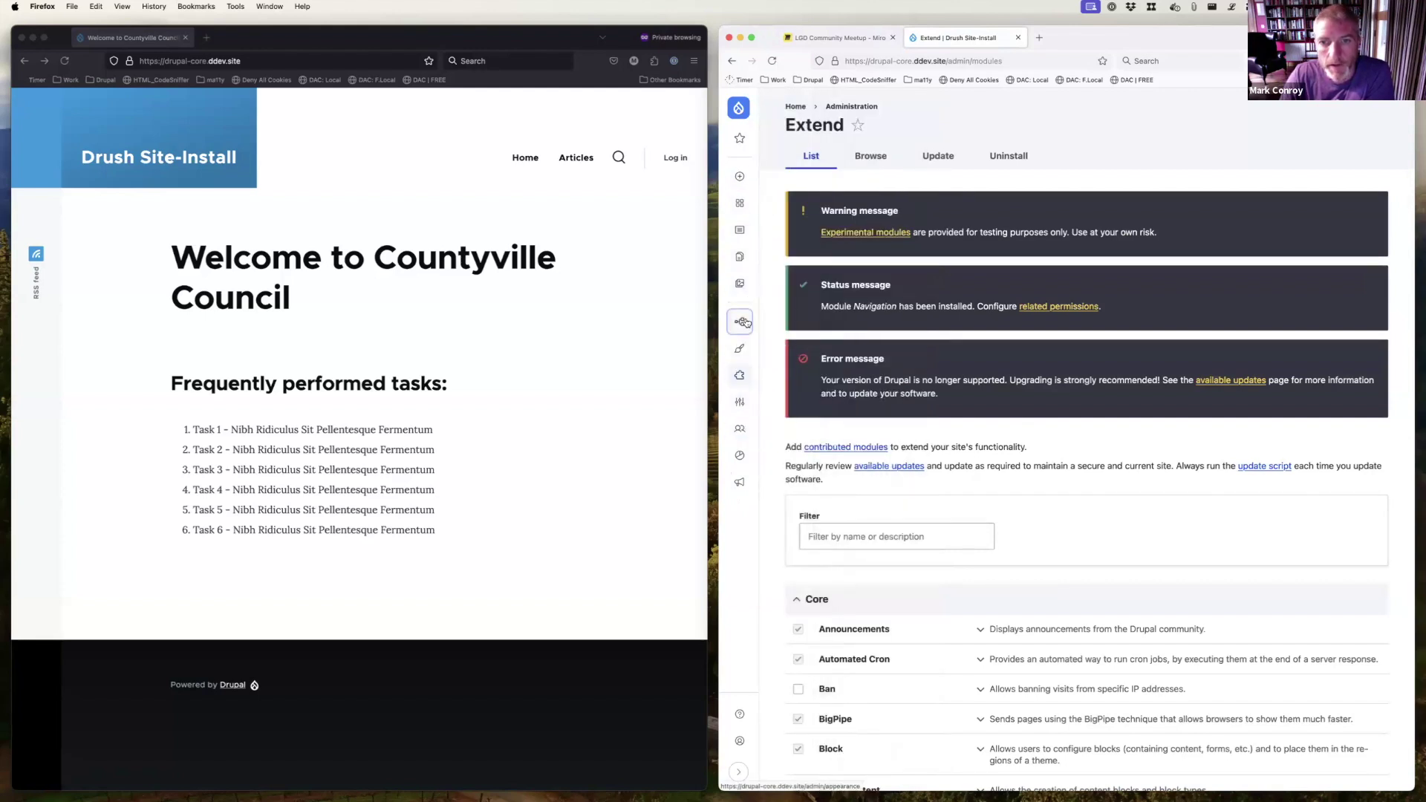
mouse_move(742, 177)
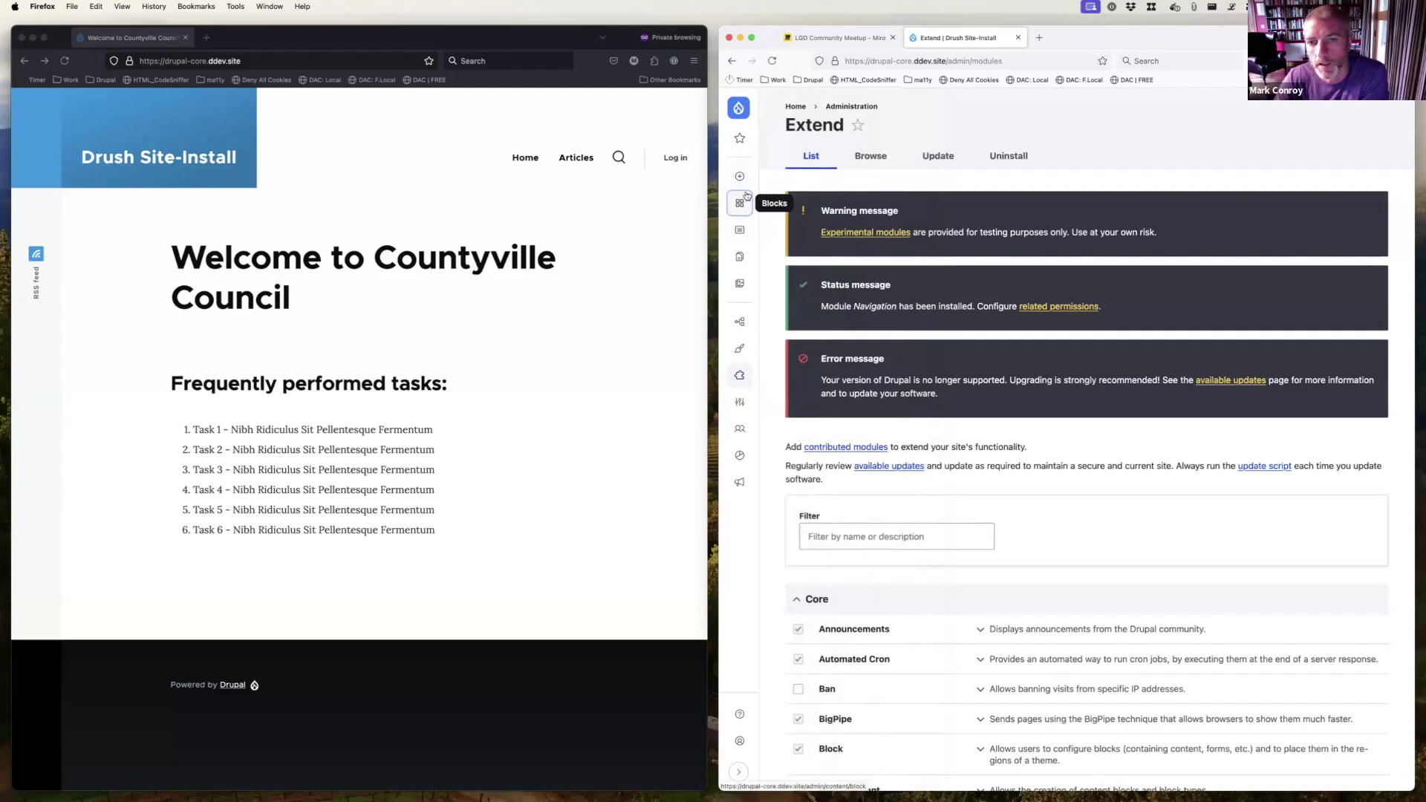
left_click(740, 231)
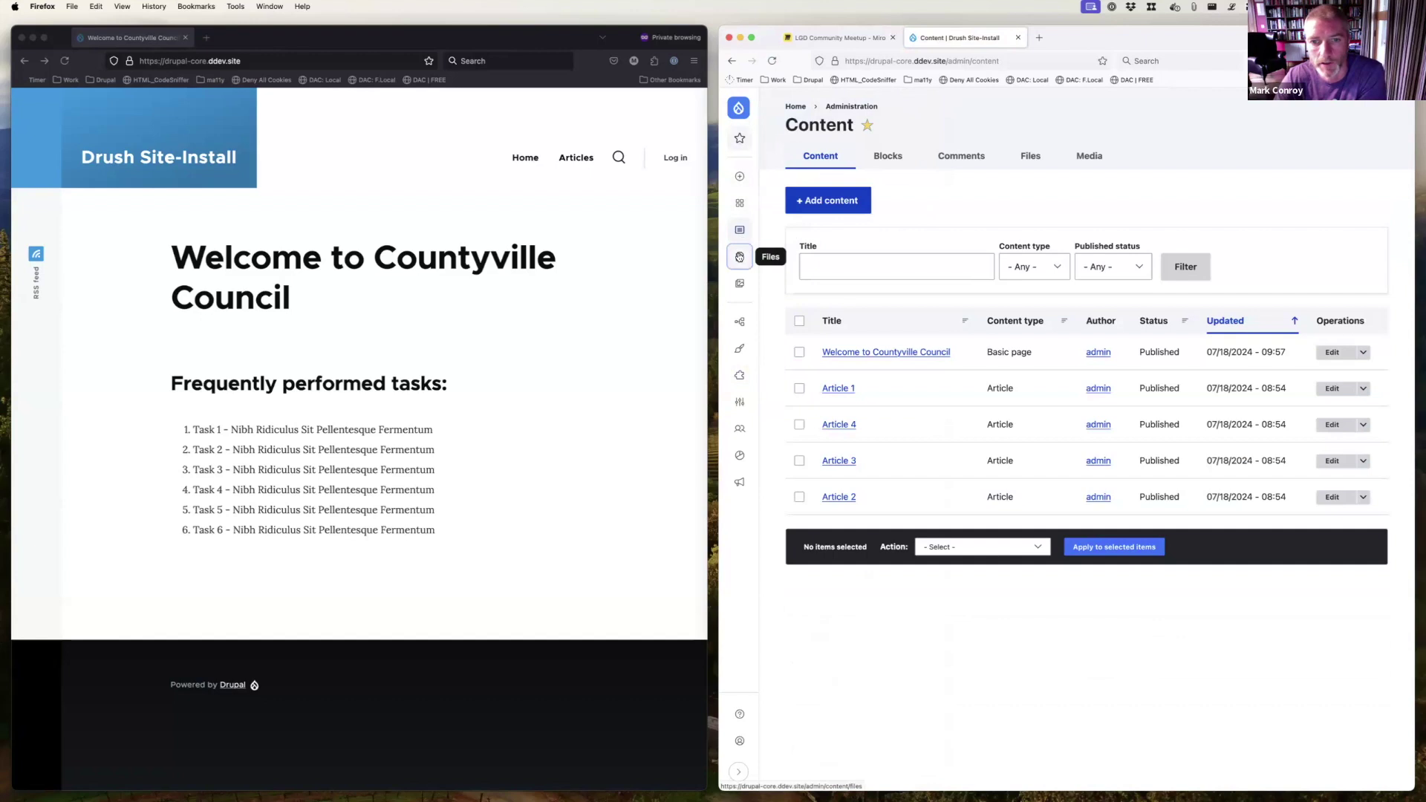
left_click(738, 286)
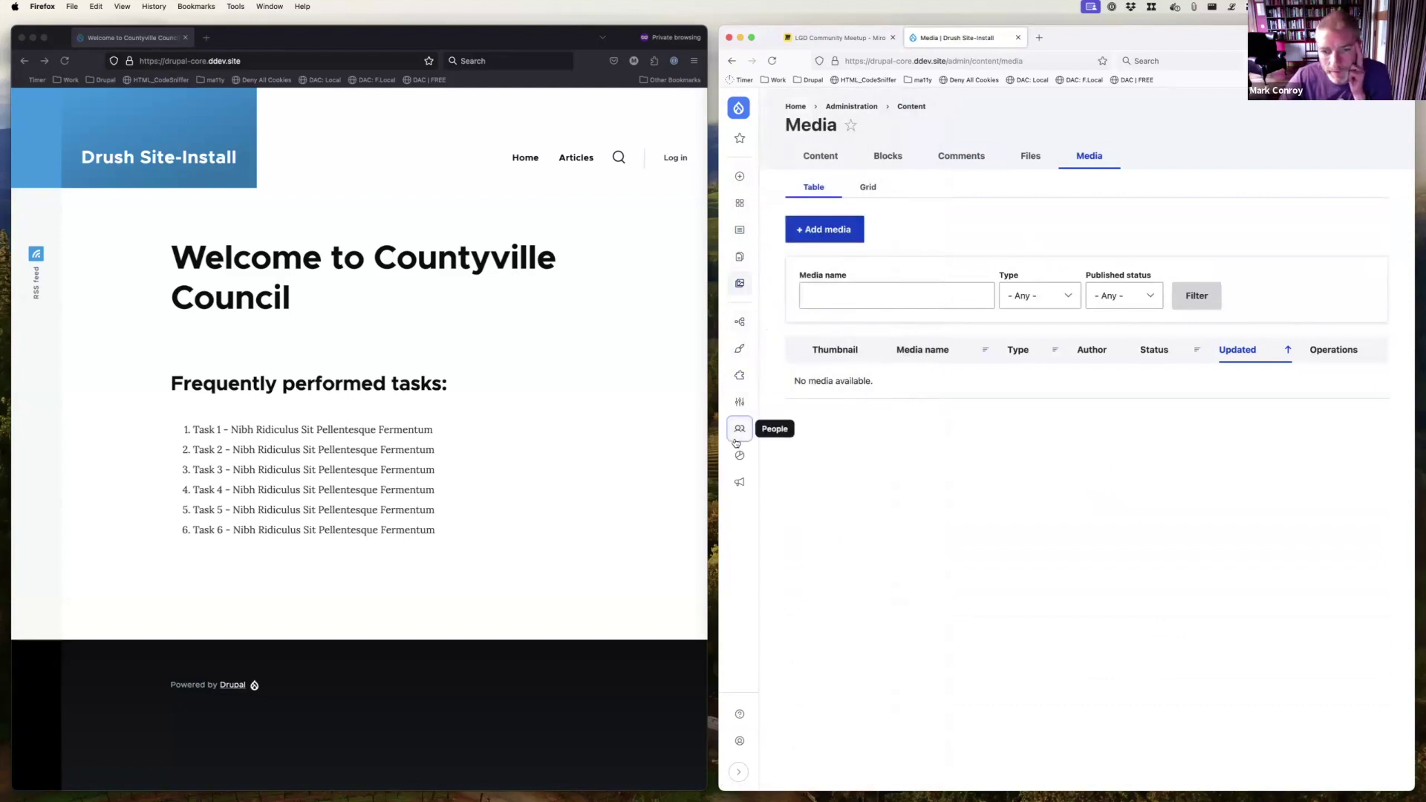
mouse_move(744, 326)
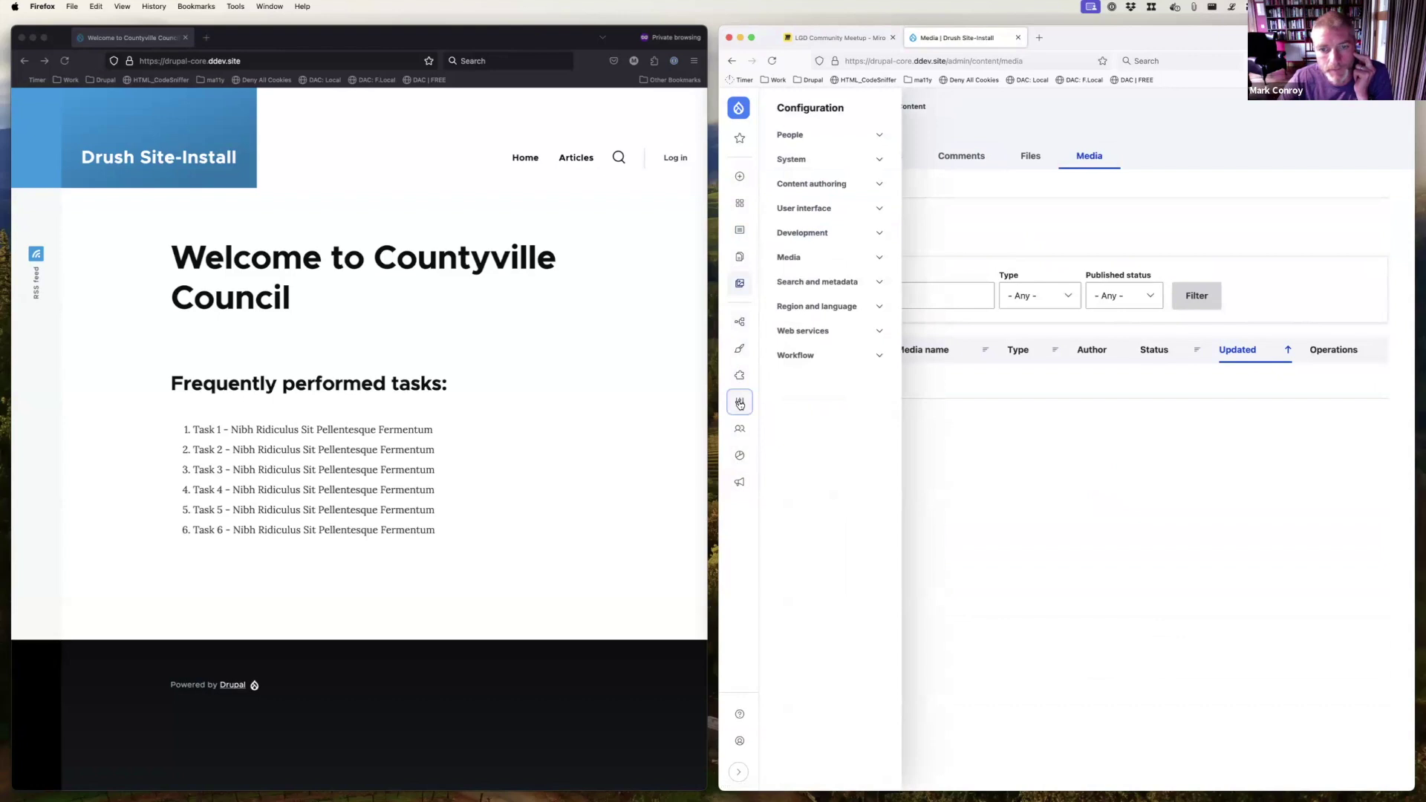
mouse_move(738, 456)
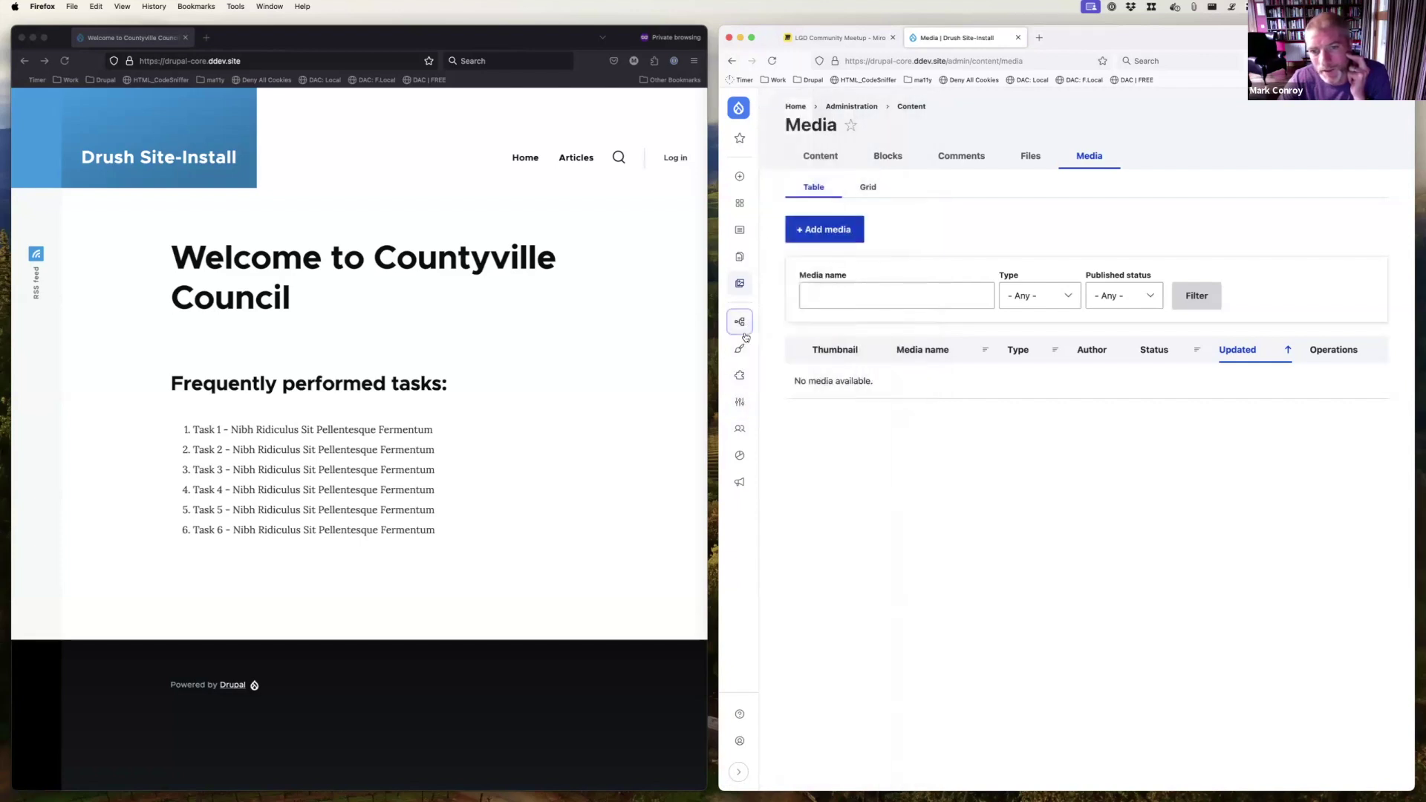
- Expand the administration navigation to show its labels and view the Community announcements feed, including the Drupal 10.0.0 entry
left_click(737, 774)
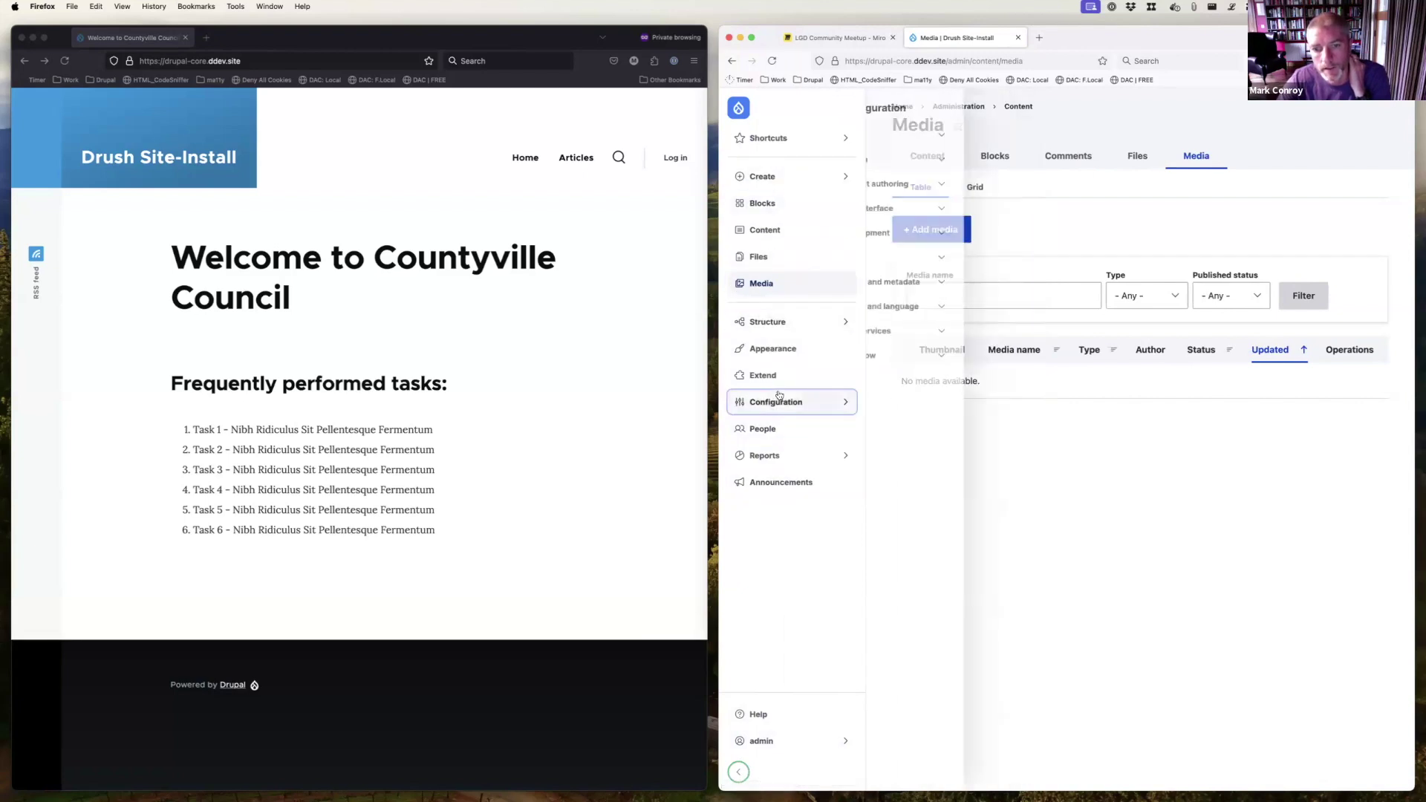
left_click(778, 489)
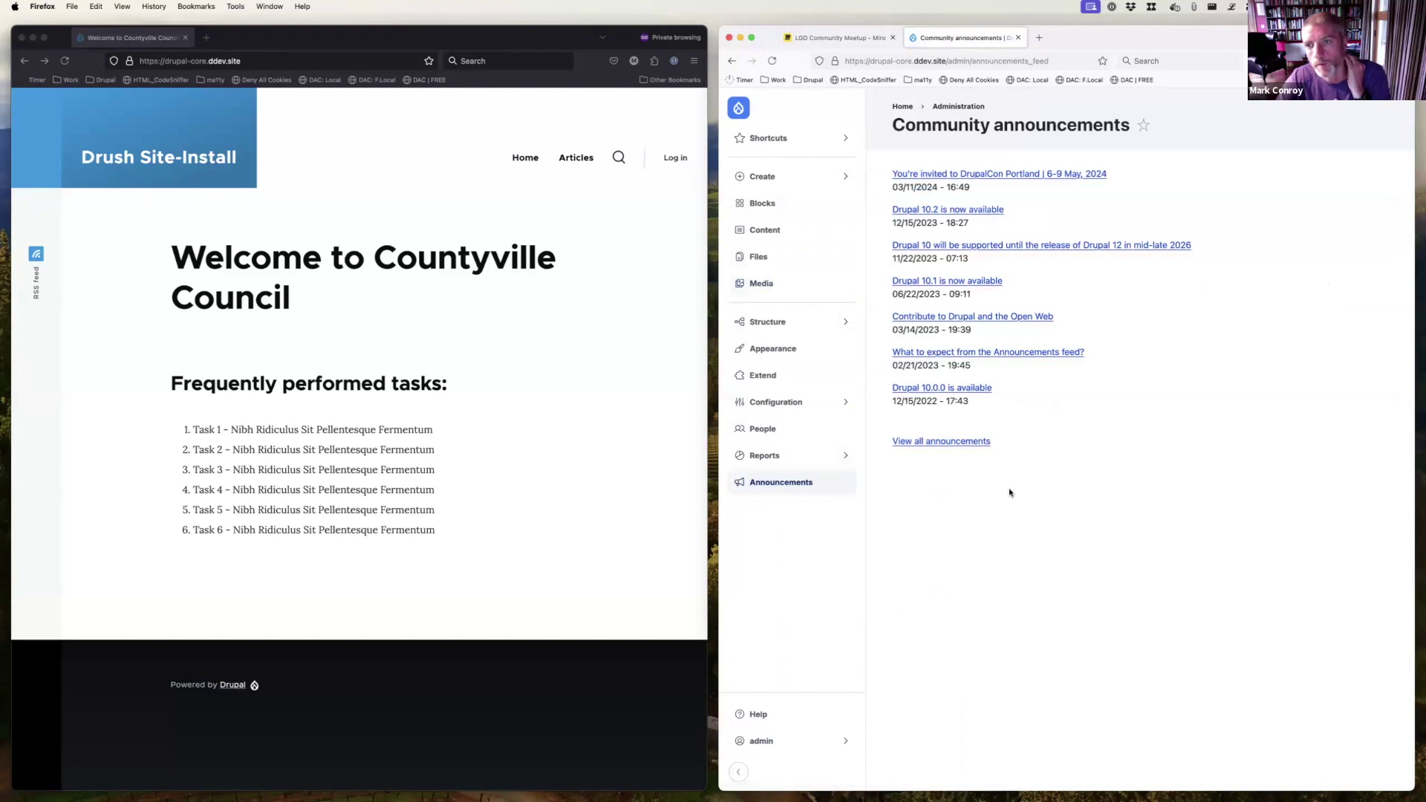
left_click_drag(1005, 393, 891, 387)
left_click(977, 403)
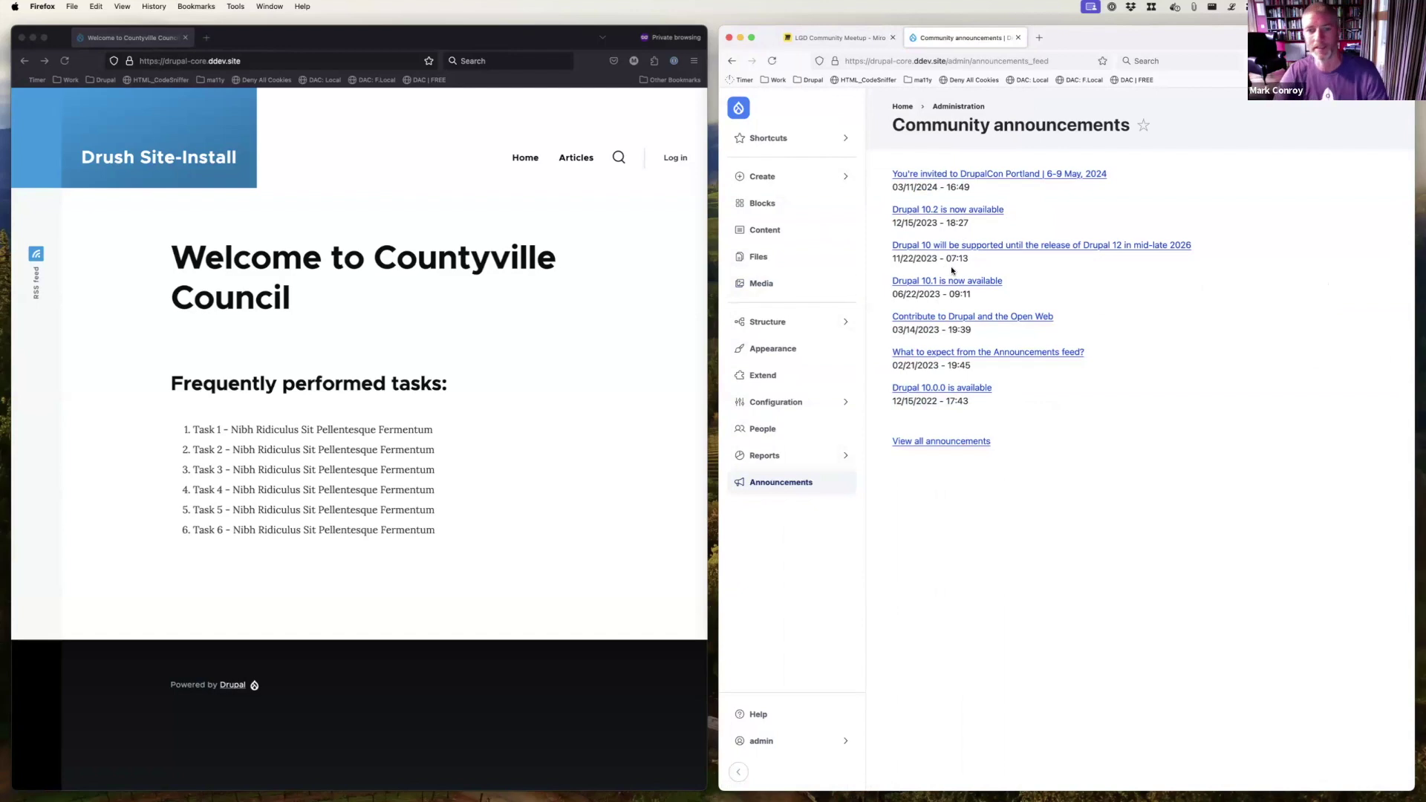
left_click(768, 180)
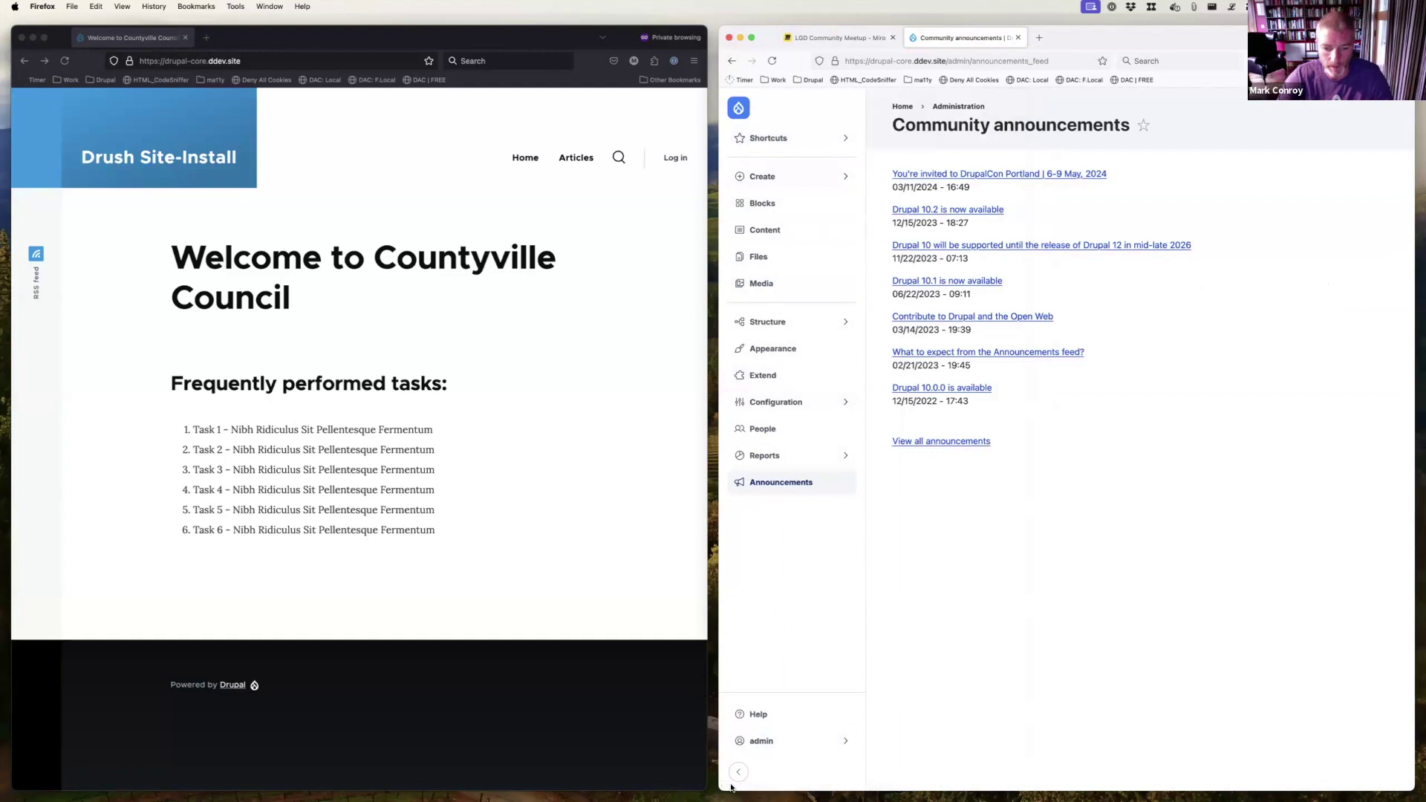
- Switch to the TextEdit notes and place the cursor on the Workspaces heading line
key("super+Tab")
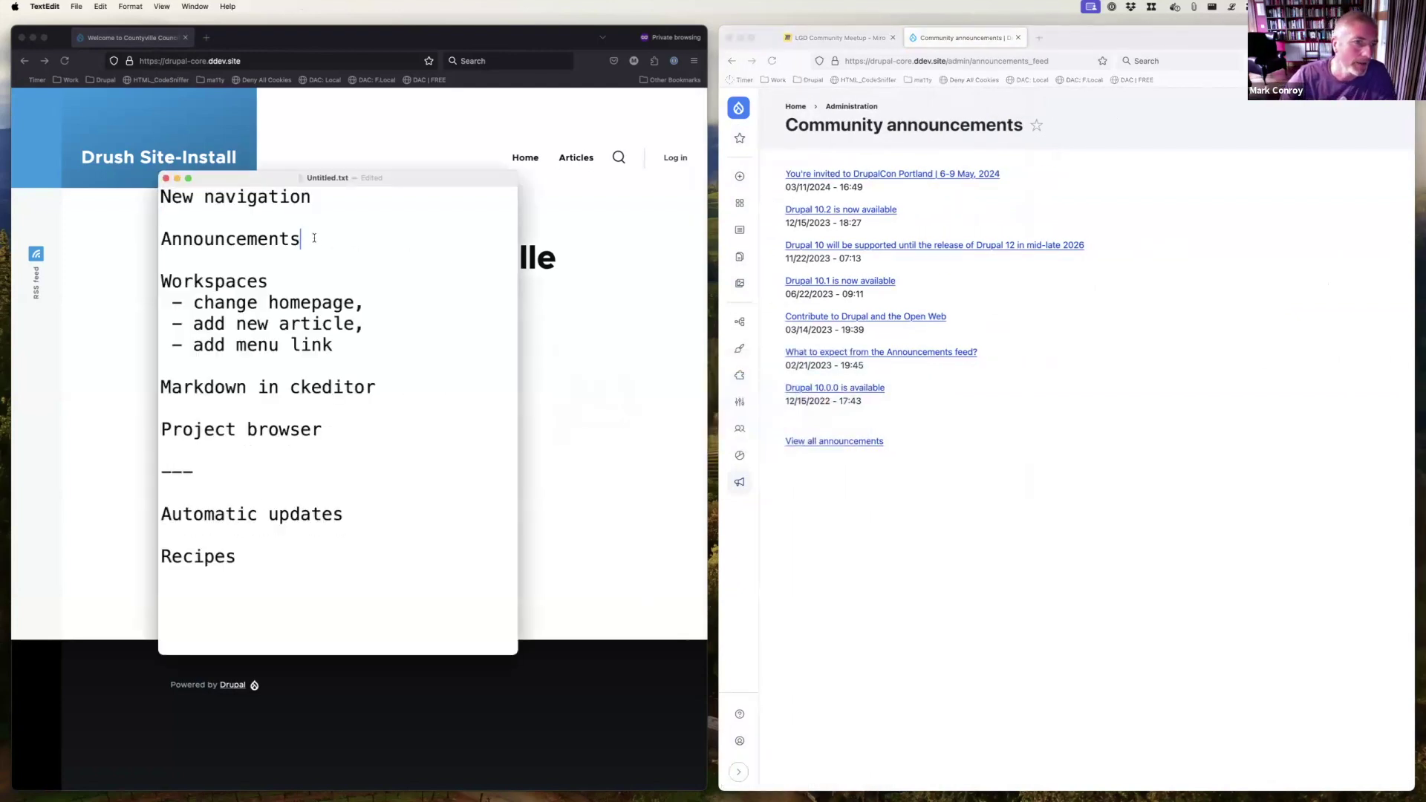
triple_click(321, 281)
left_click(321, 282)
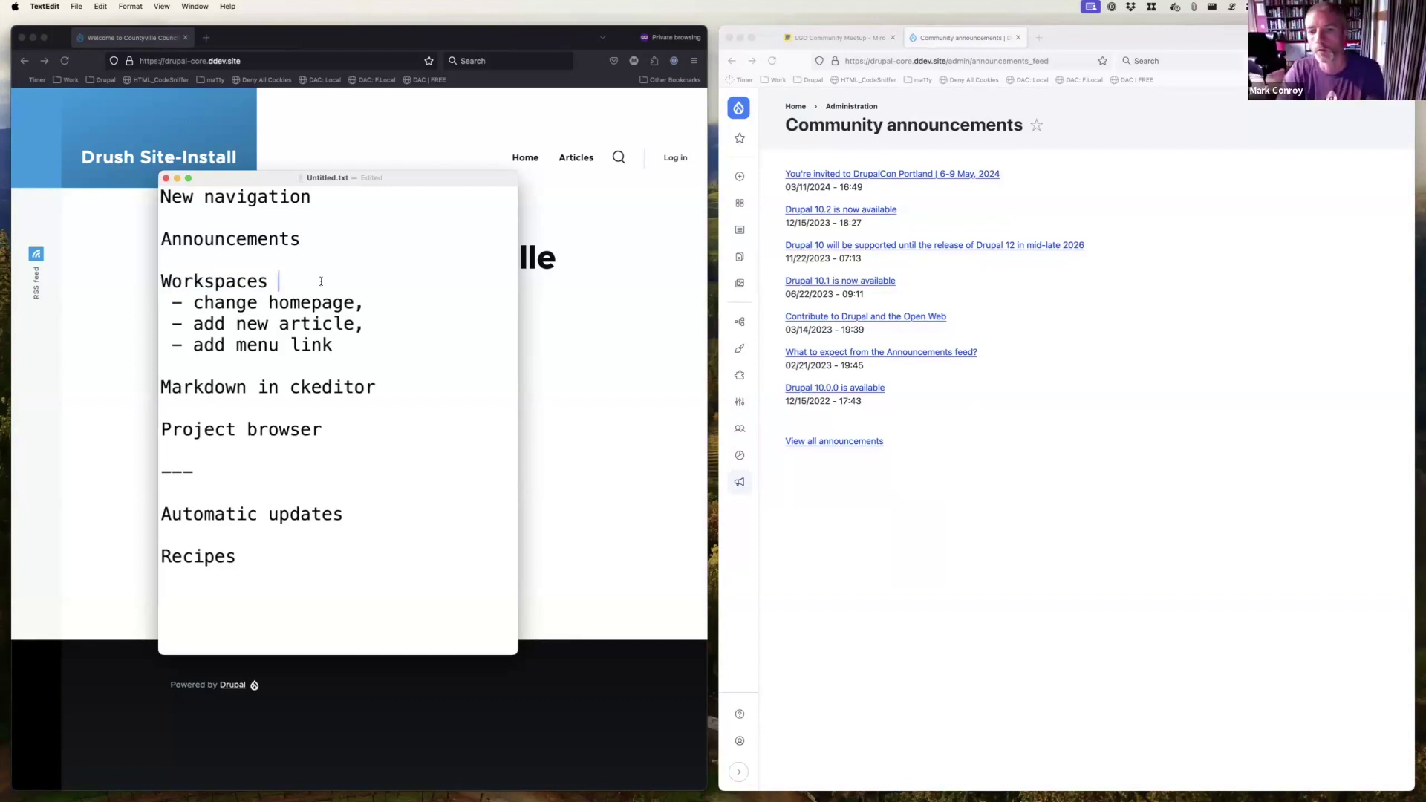
- View all project announcements on drupal.org, check the page's address, and return to the site's Community announcements page
left_click(834, 441)
left_click(834, 441)
left_click(1088, 37)
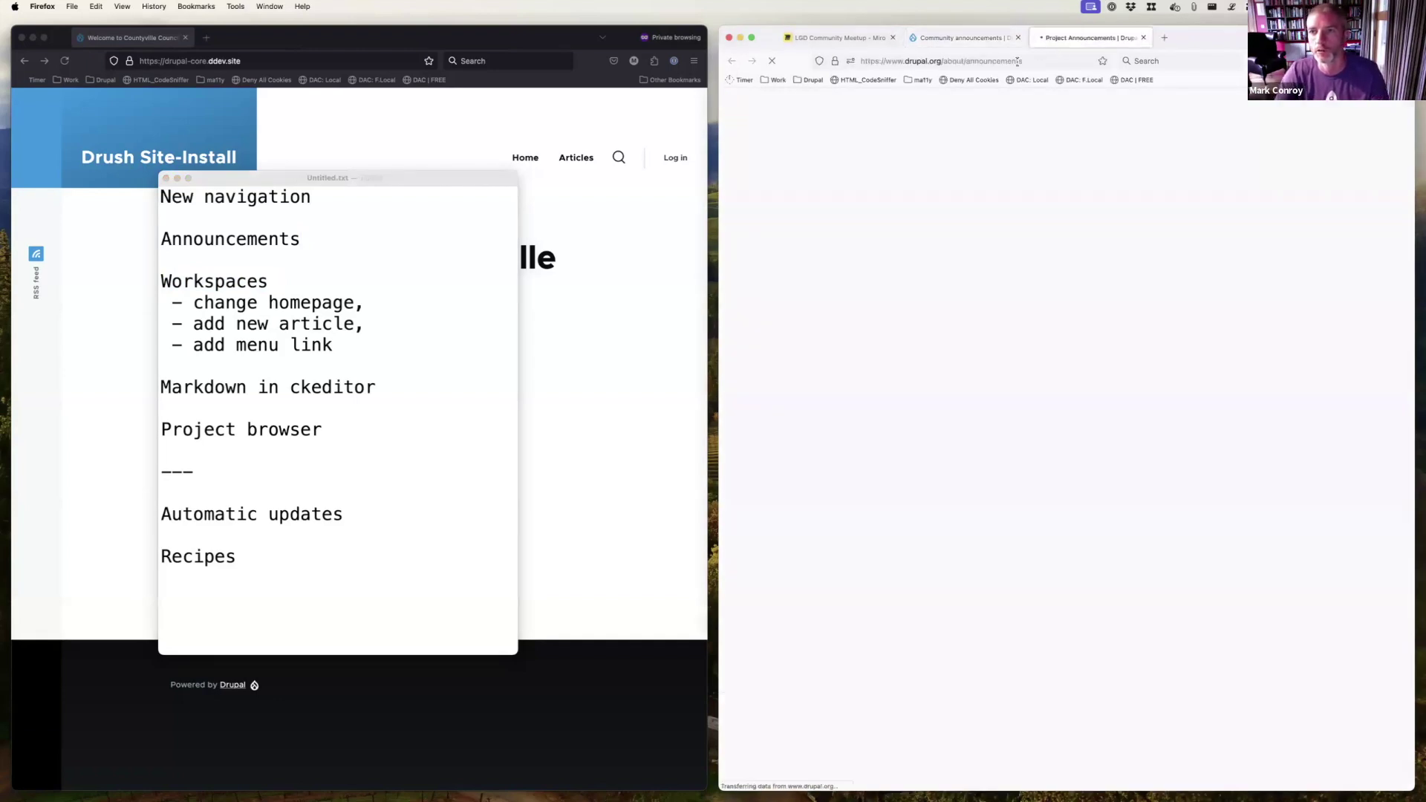
left_click_drag(942, 61, 1019, 61)
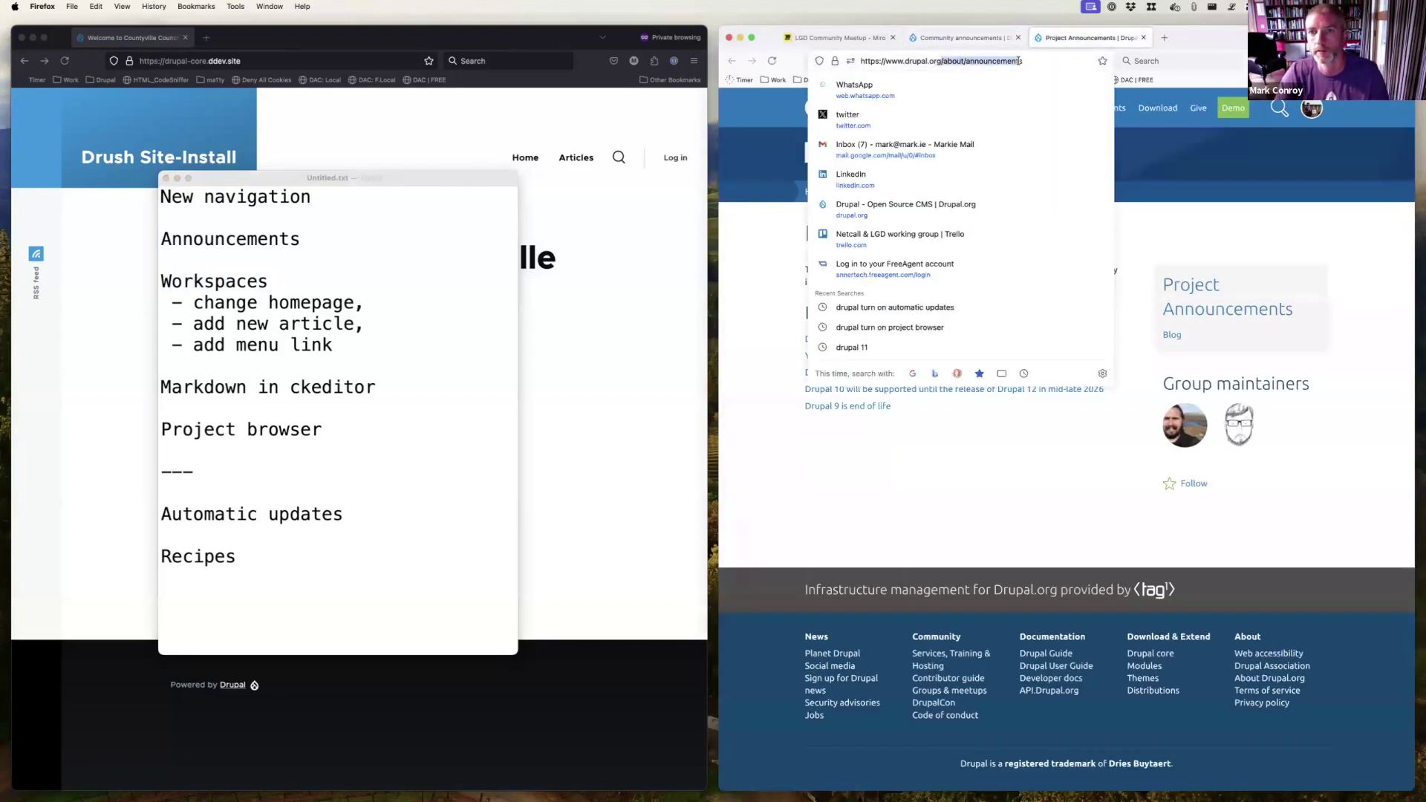
left_click(958, 37)
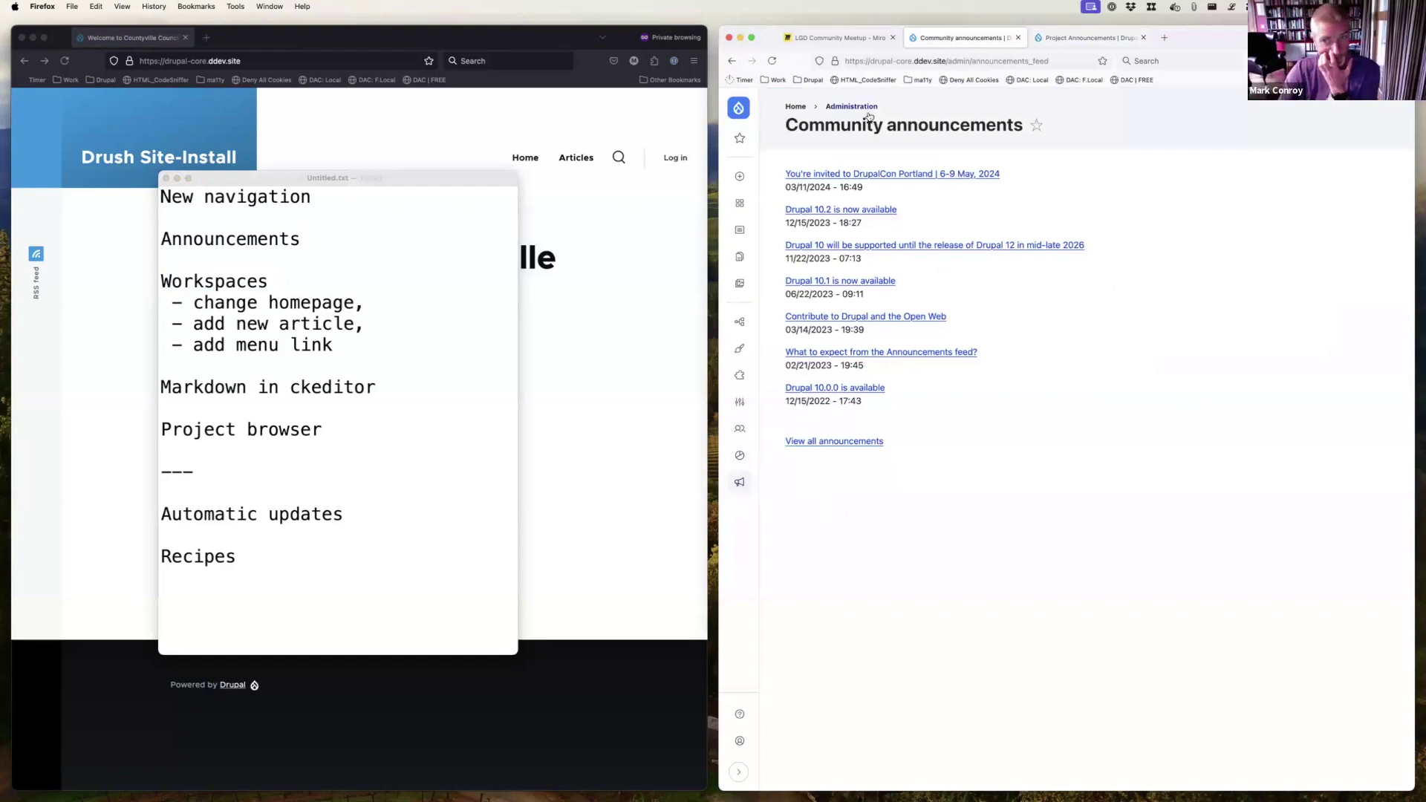
- Review the Workspaces items in the notes: change homepage, add new article and add menu link
left_click(162, 281)
left_click_drag(162, 282, 350, 351)
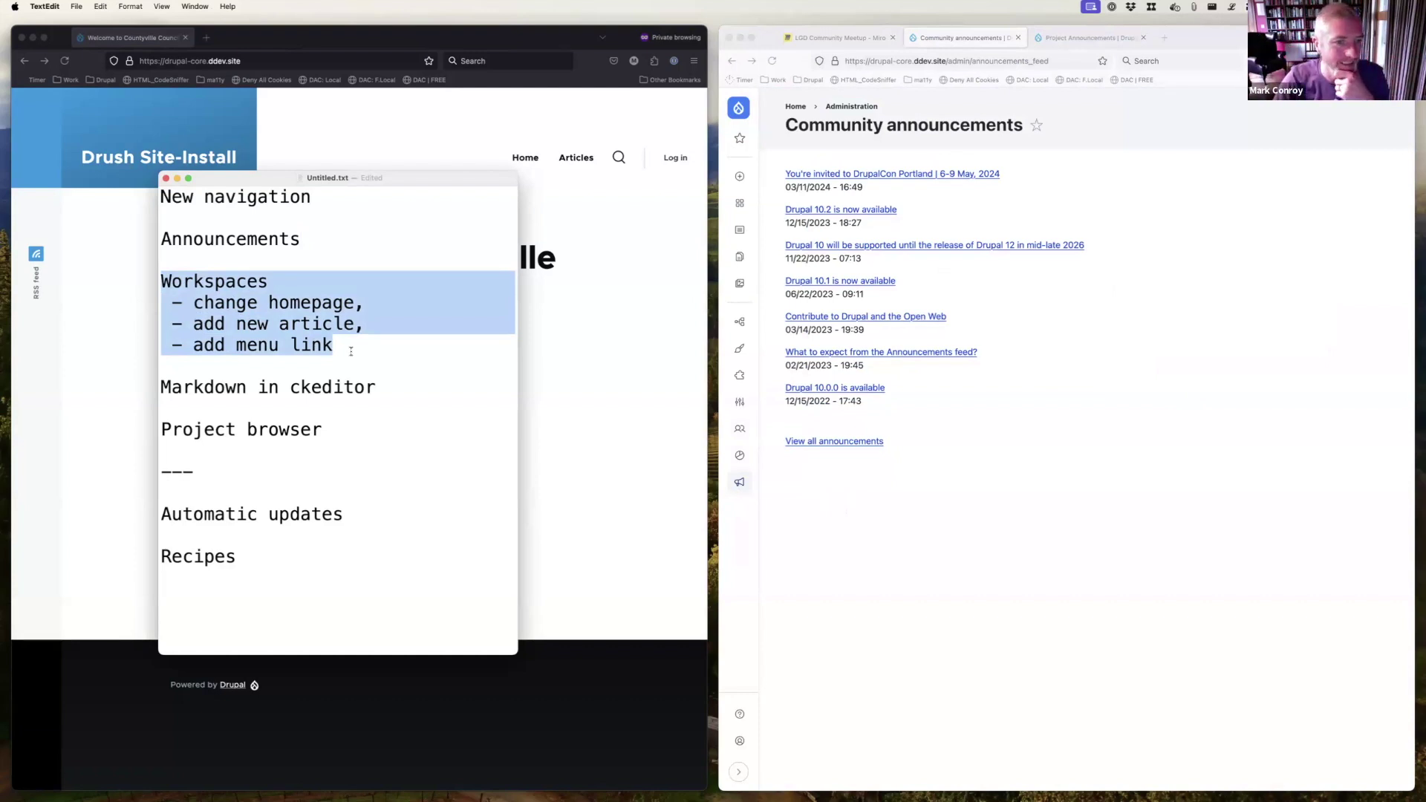
left_click(351, 352)
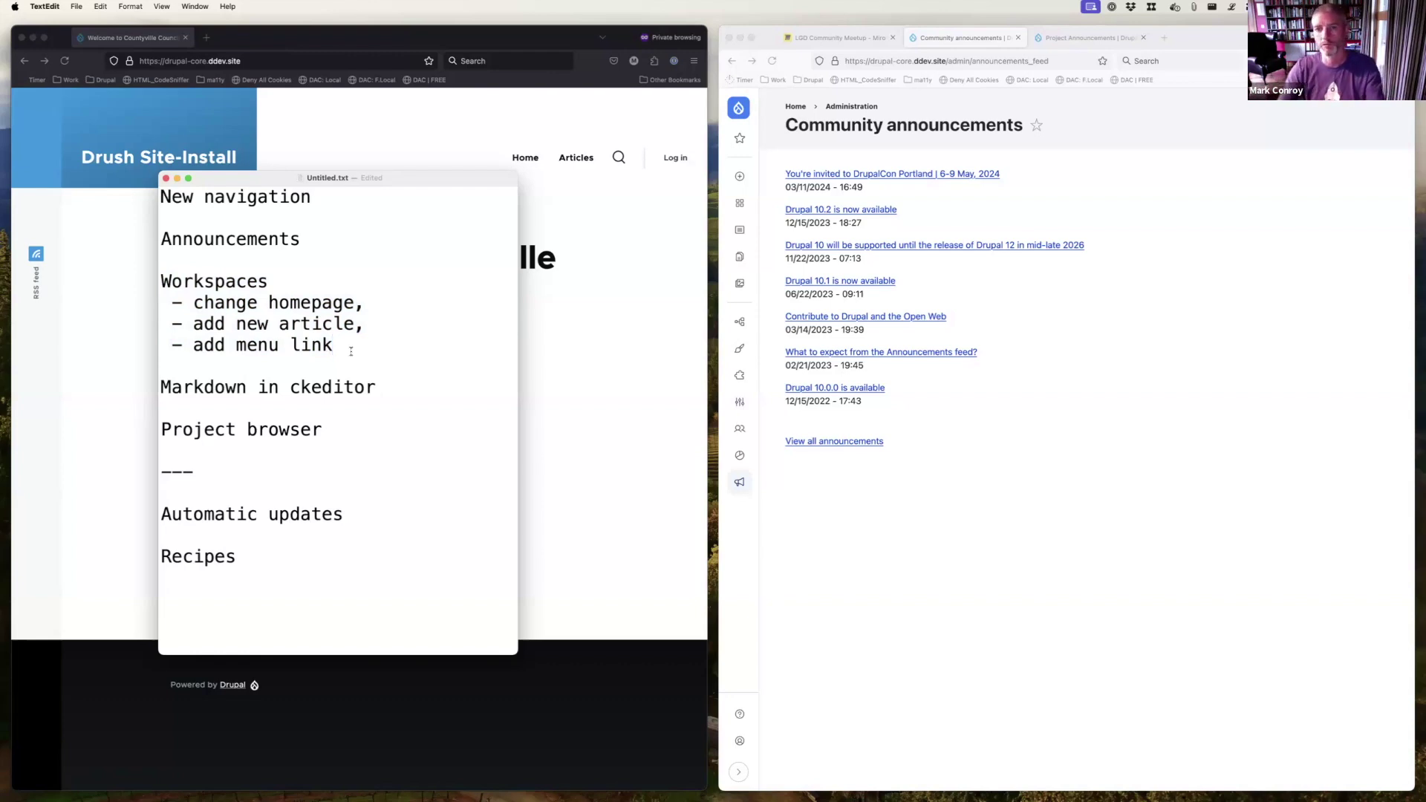
- Switch from the notes to Firefox and open the site's Workspaces list in the workflow configuration
left_click(868, 141)
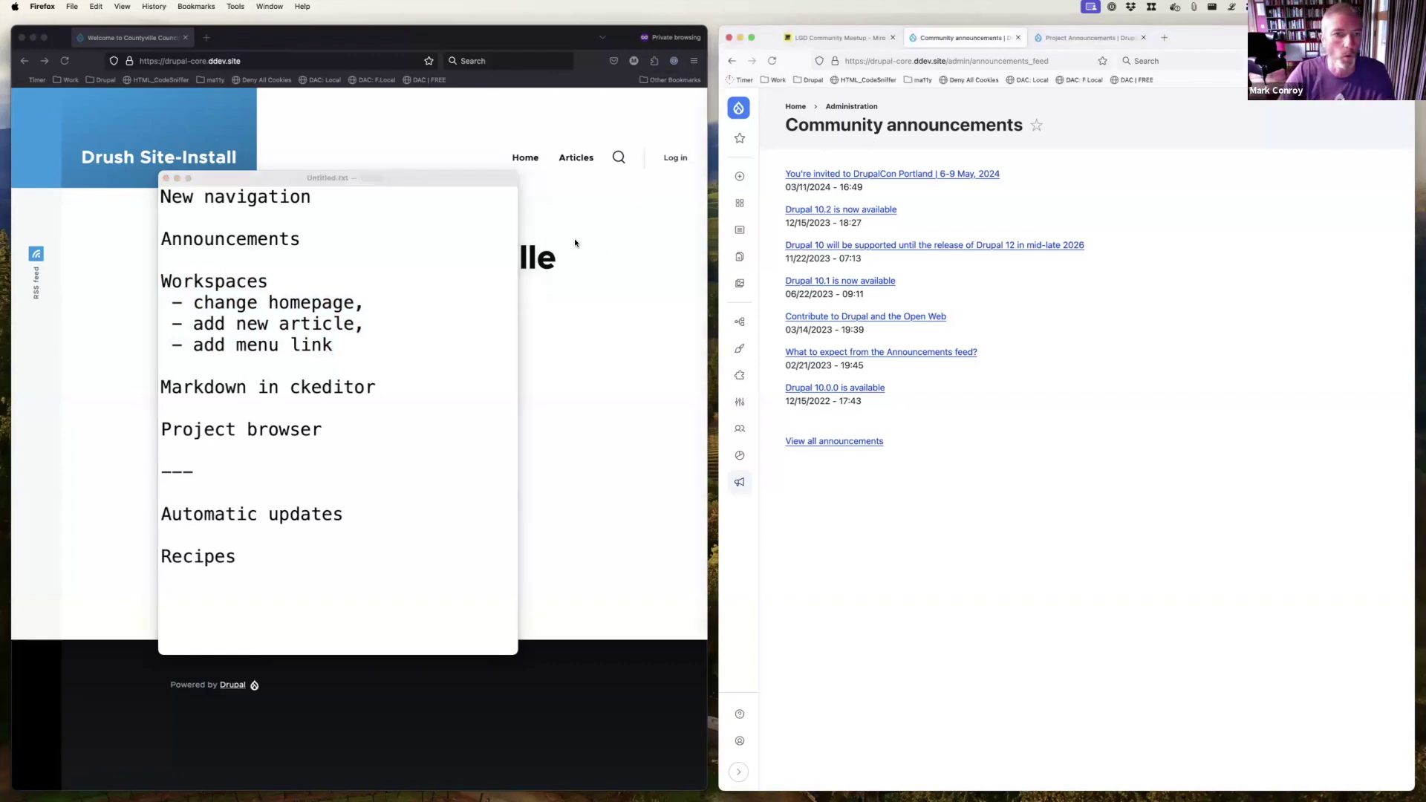
left_click(600, 249)
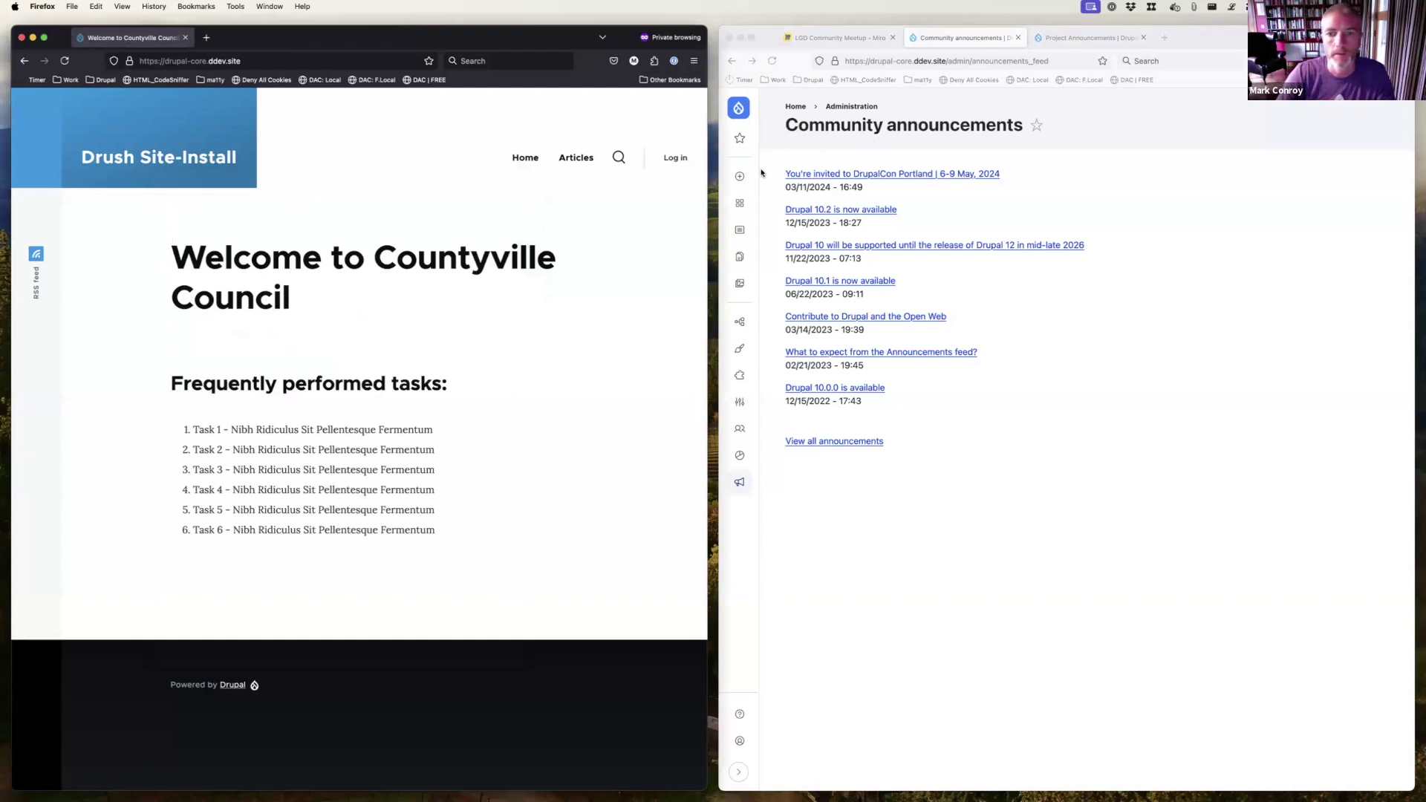
left_click(740, 402)
left_click(807, 363)
left_click(802, 376)
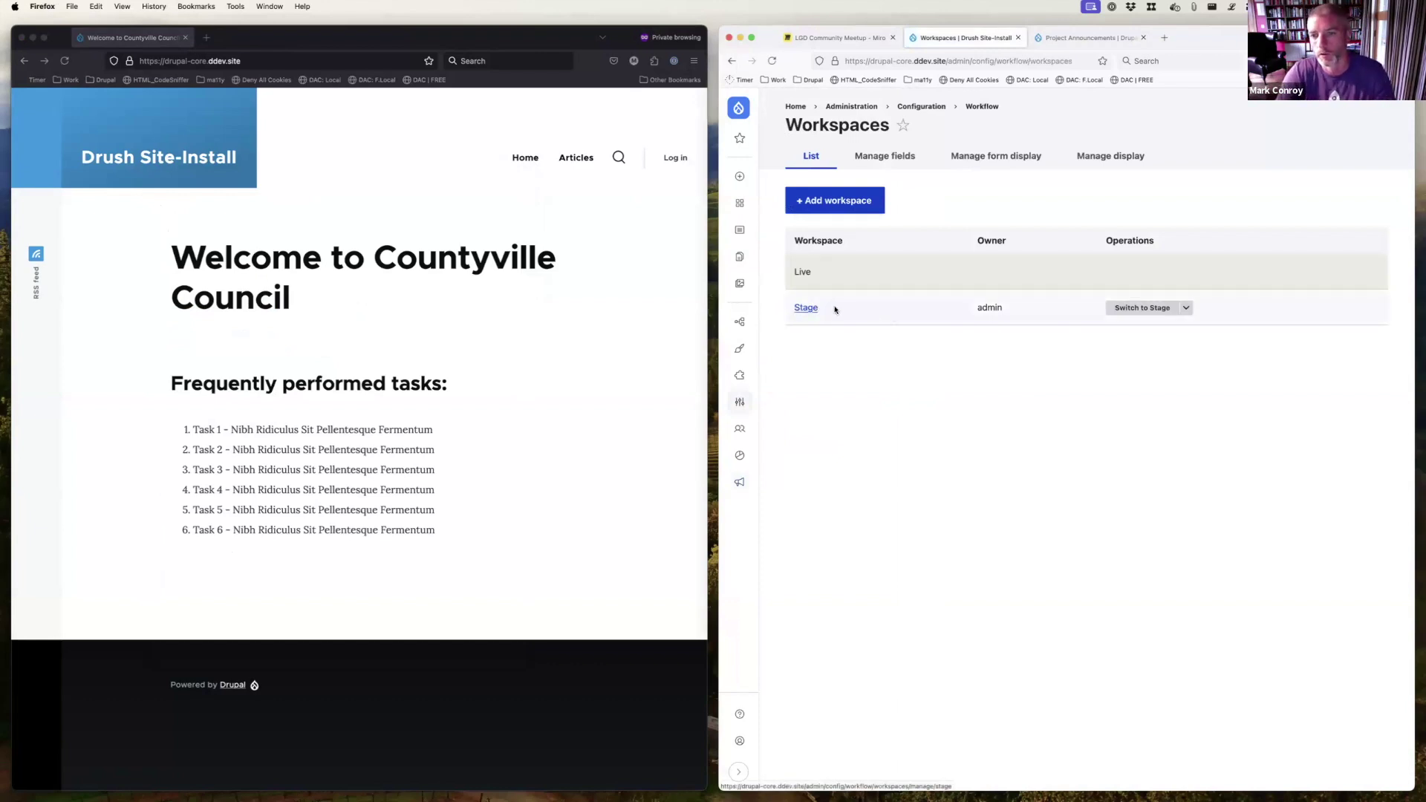
- Activate the Stage workspace in the admin session and reload the anonymous visitor's homepage
left_click(1148, 309)
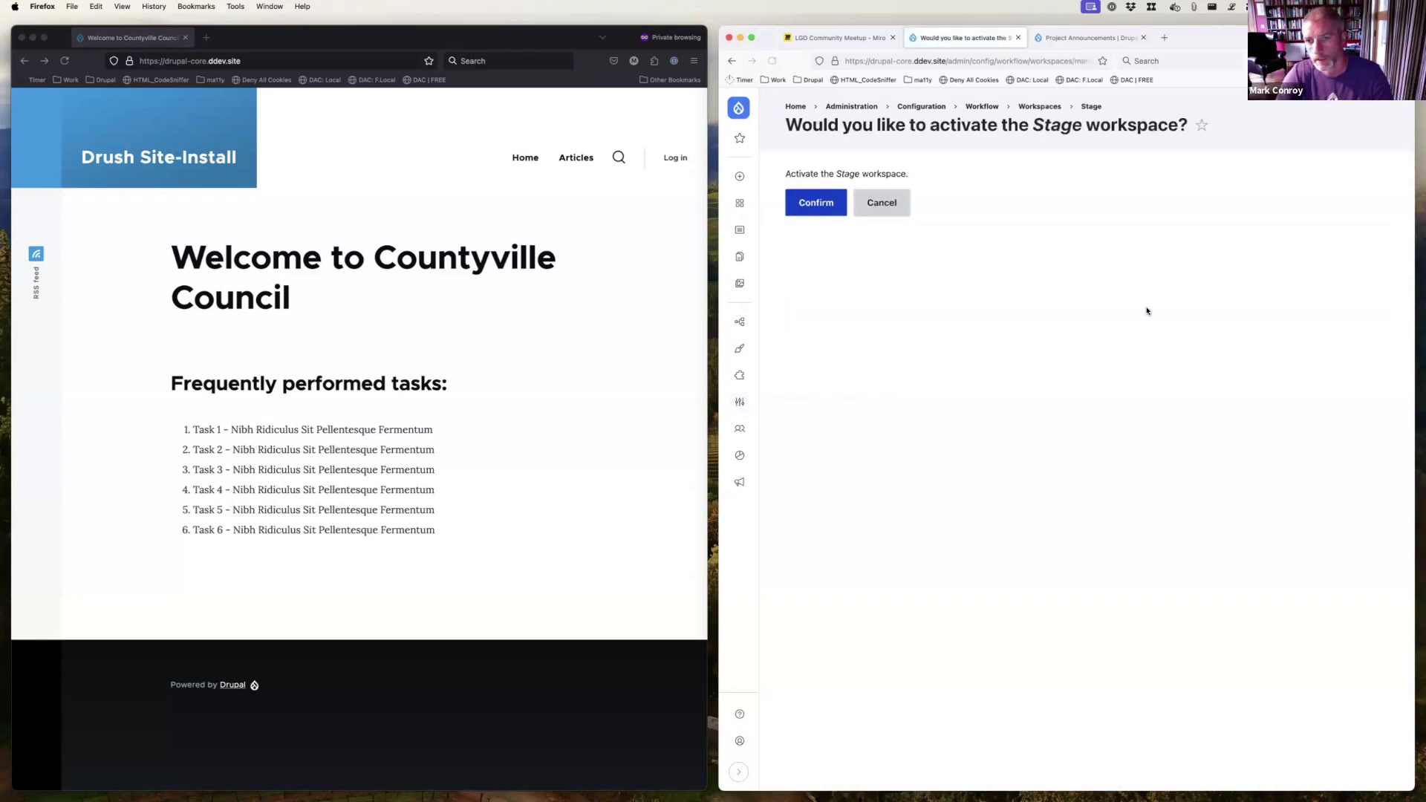
left_click(944, 56)
left_click(788, 172)
left_click(814, 202)
left_click(353, 404)
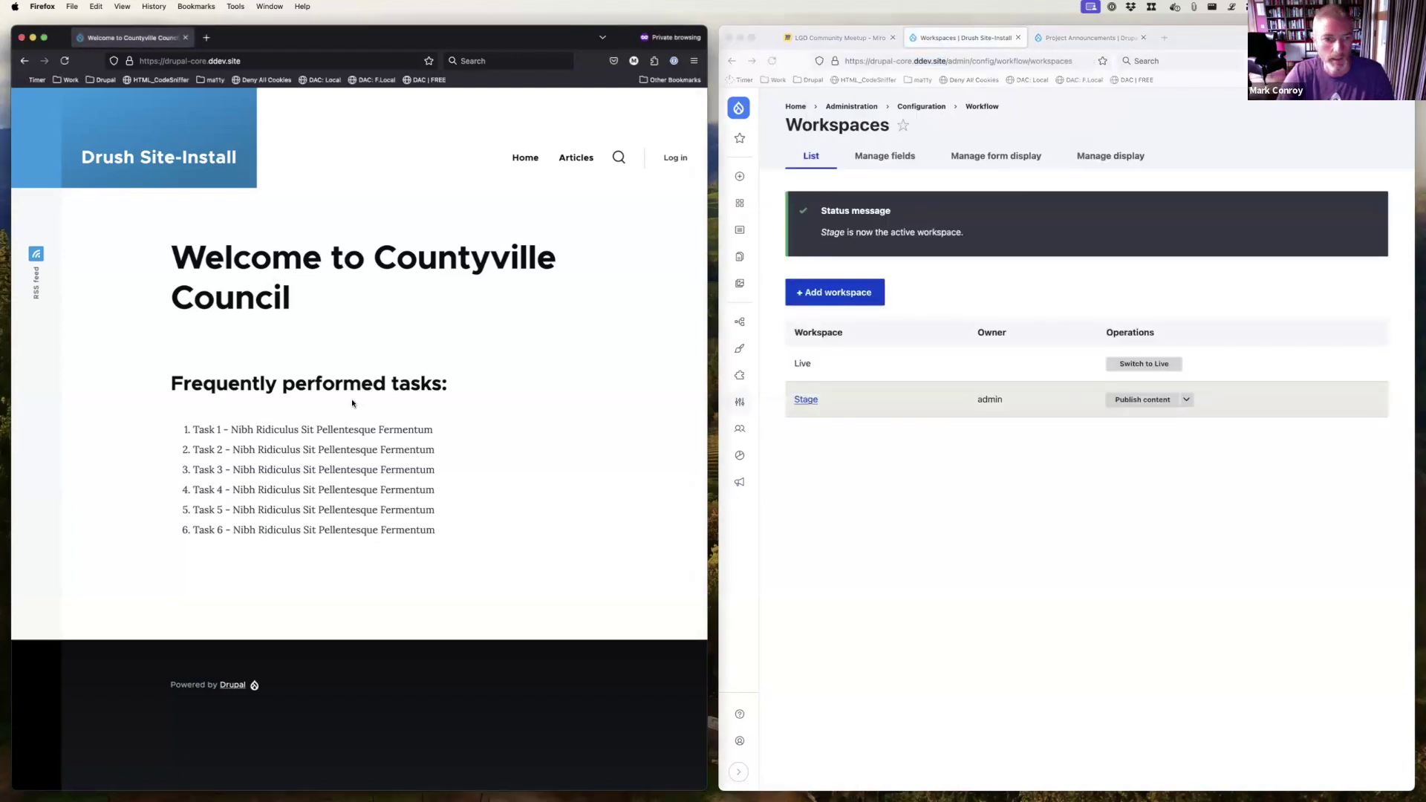
key("super+r")
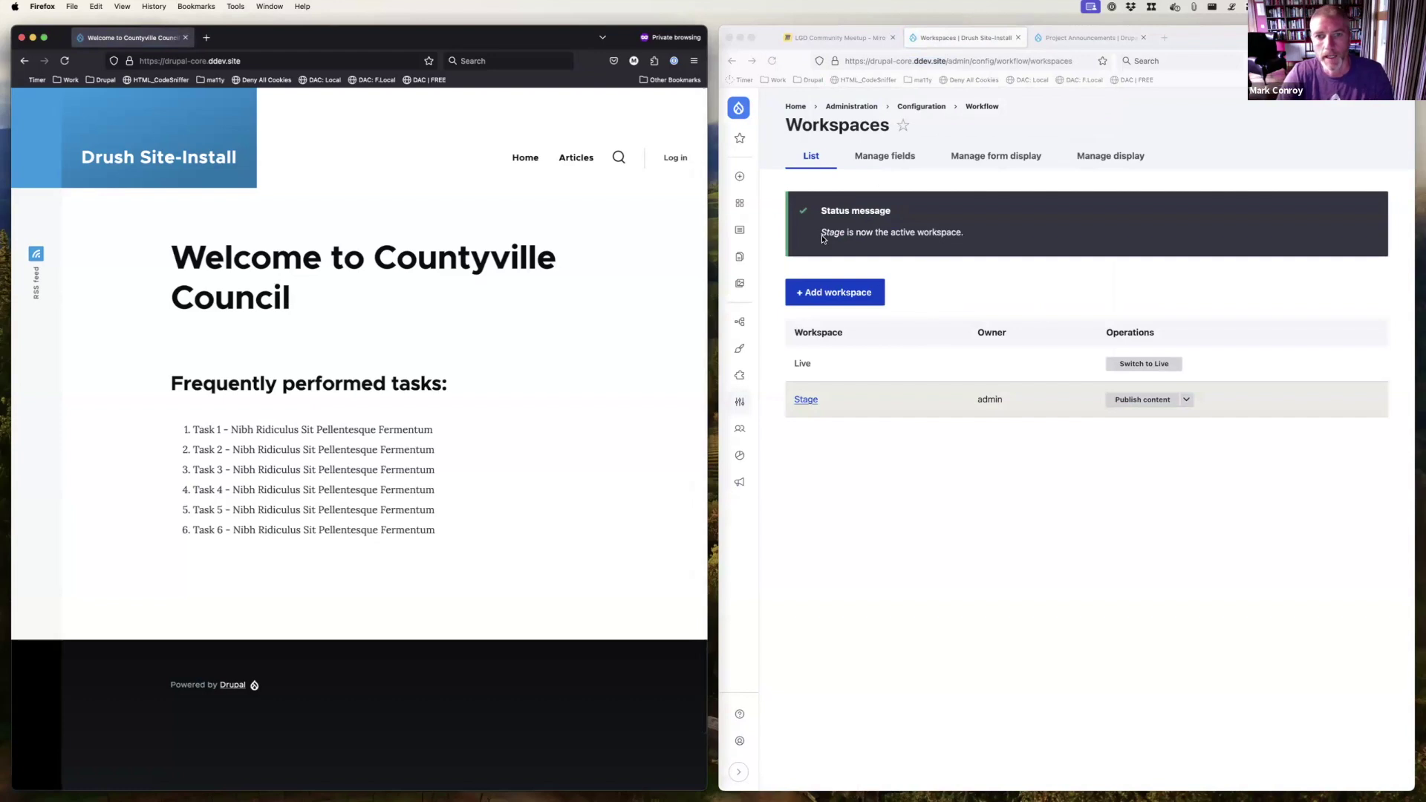
- Edit the Welcome to Countyville Council homepage and add the heading "New tax rules" above the Frequently performed tasks heading
left_click(796, 107)
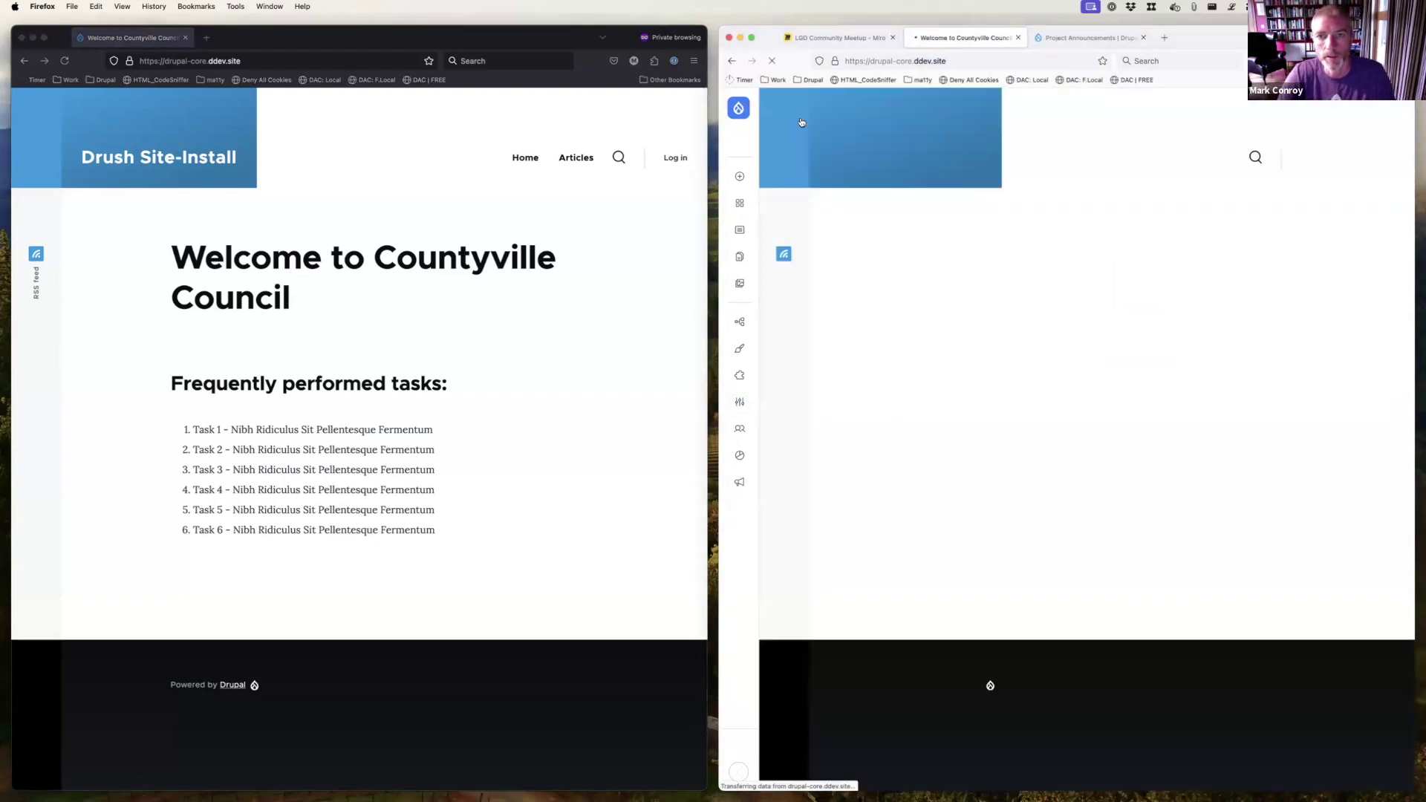
left_click(988, 256)
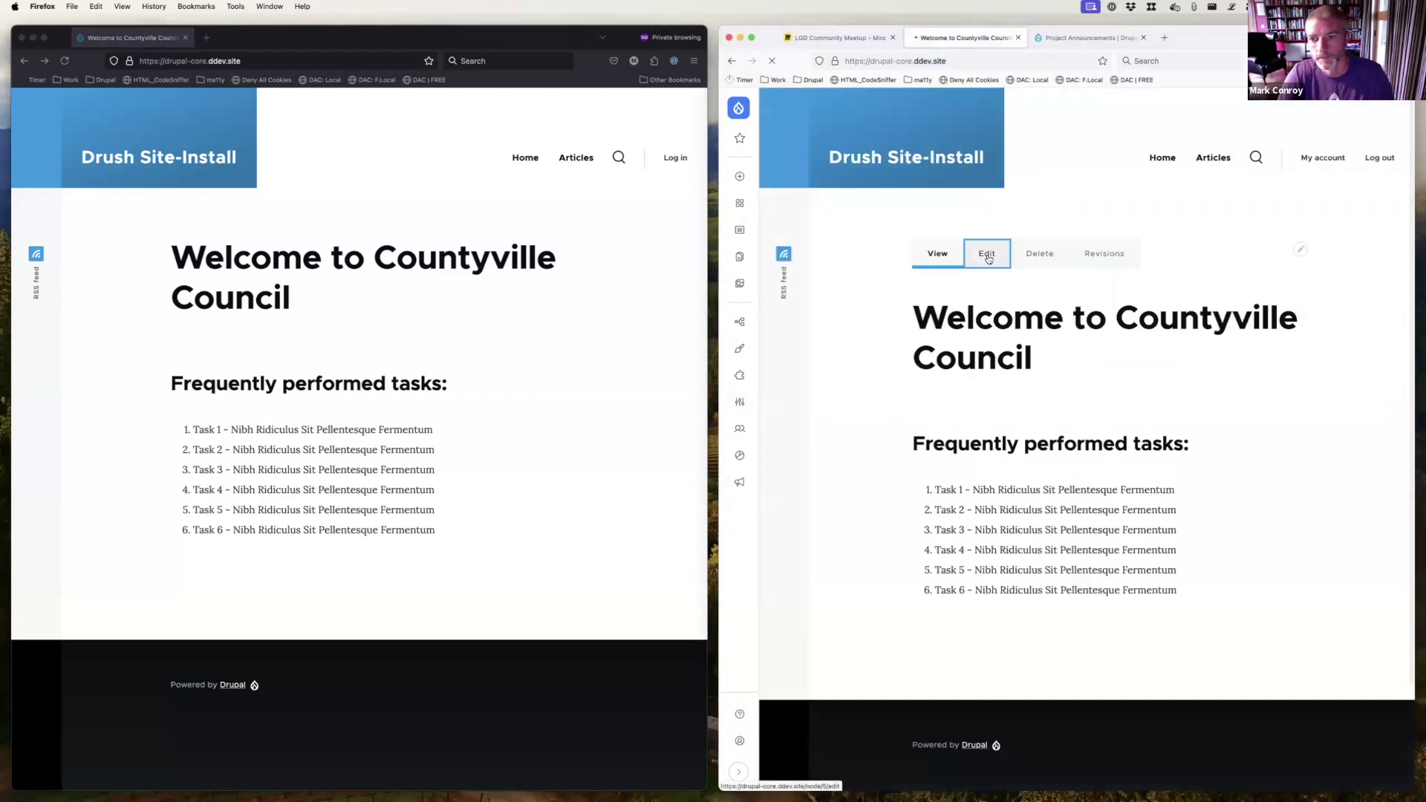
left_click(1015, 309)
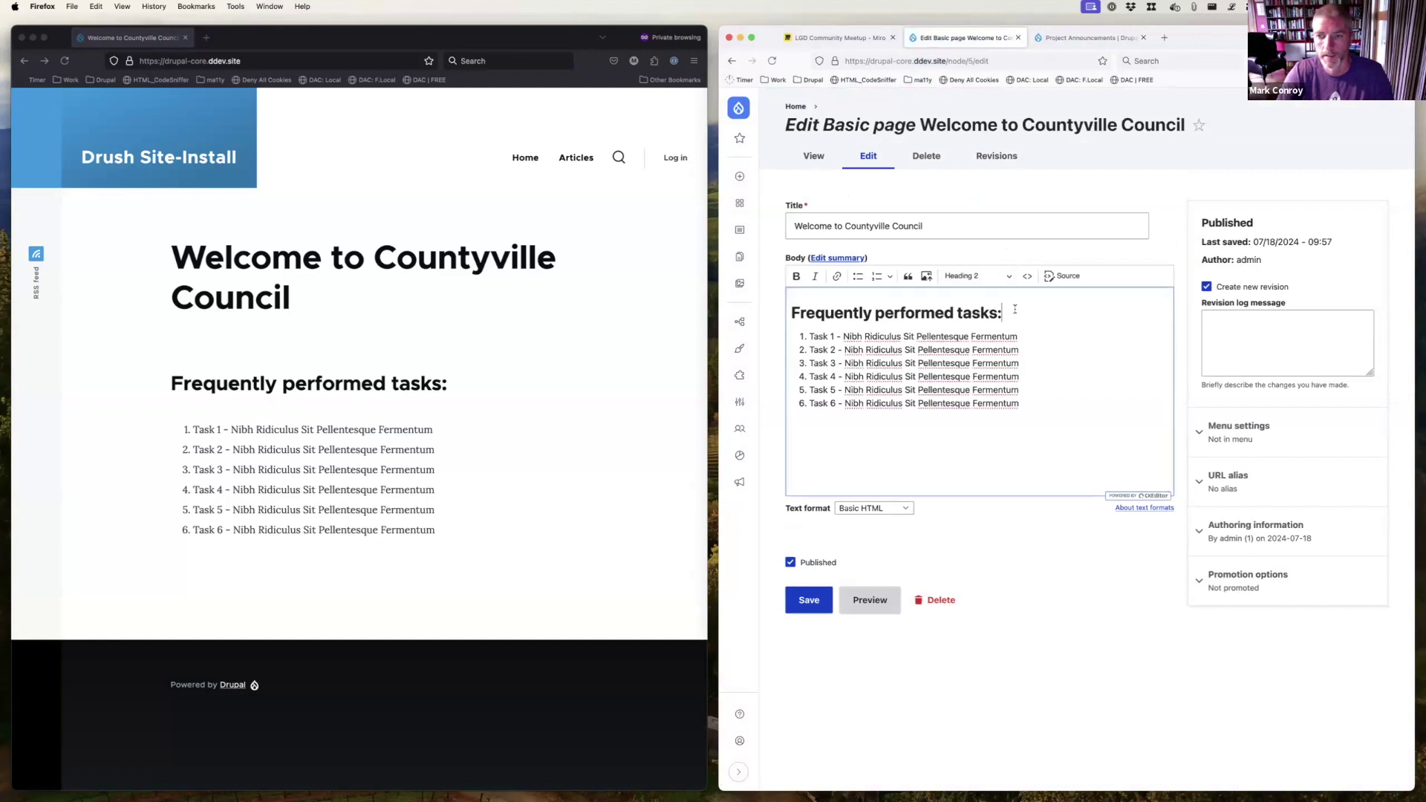
key("Return")
type("New")
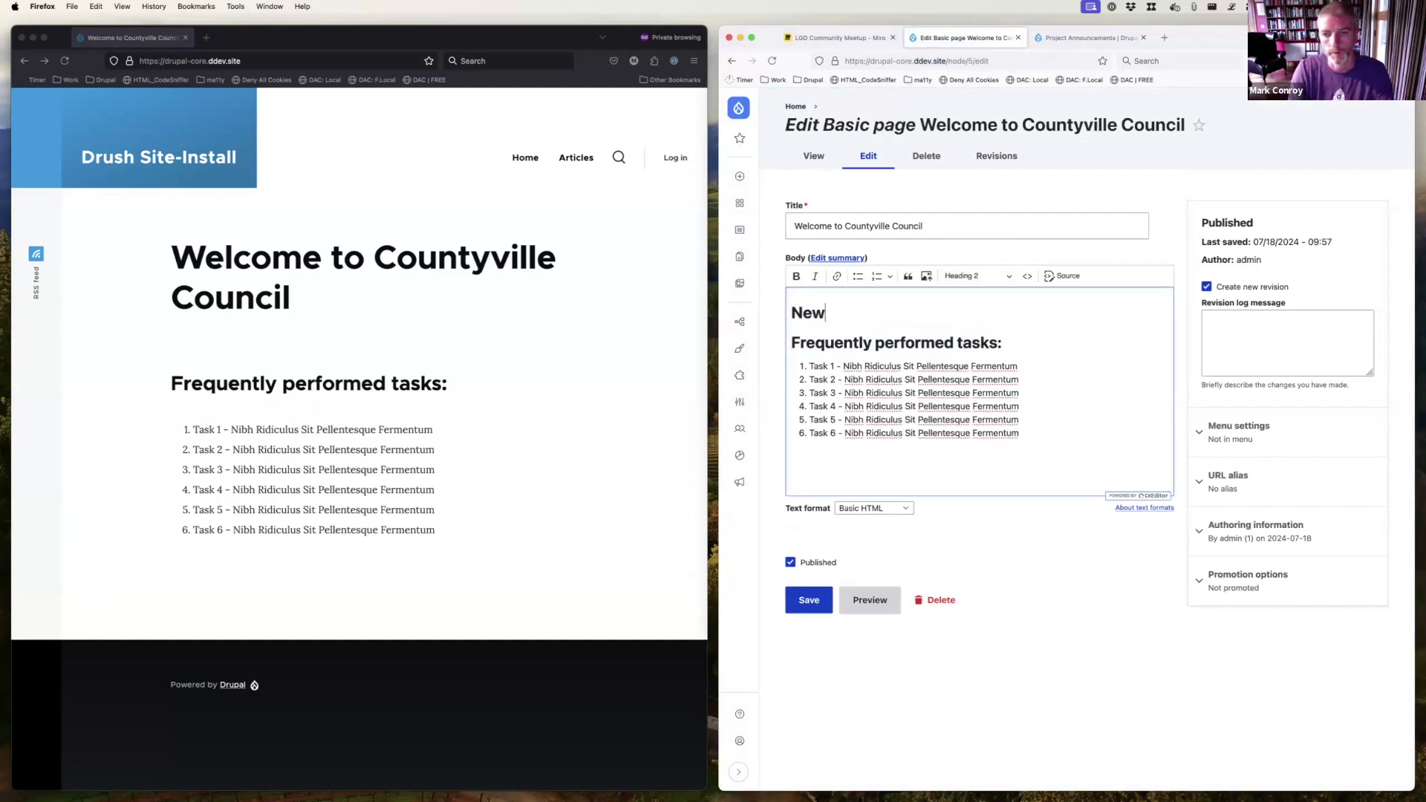
type(" tax rule")
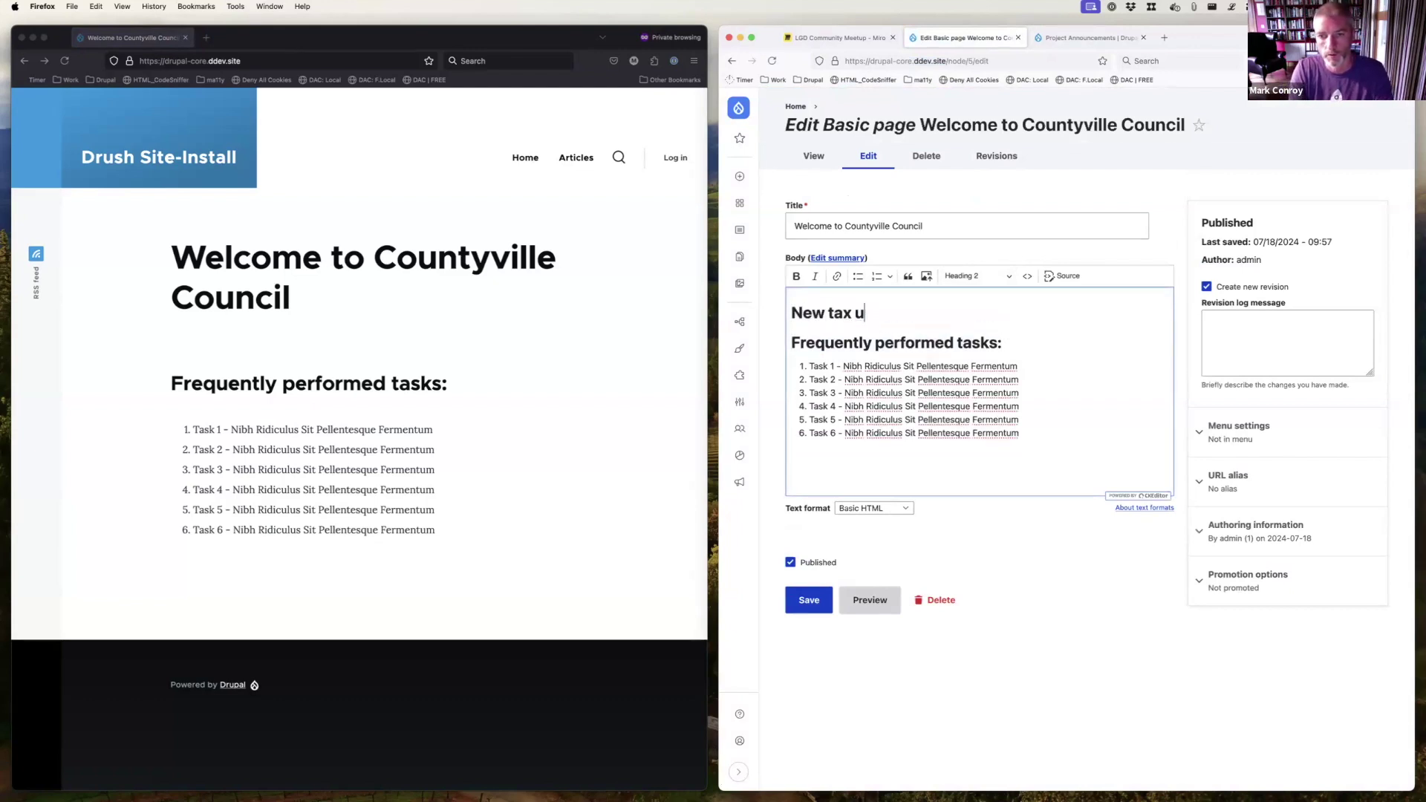
type("s")
- Add a numbered list with Rule 1 and Rule 2 under the New tax rules heading and save the page
key("Return")
type("1. ")
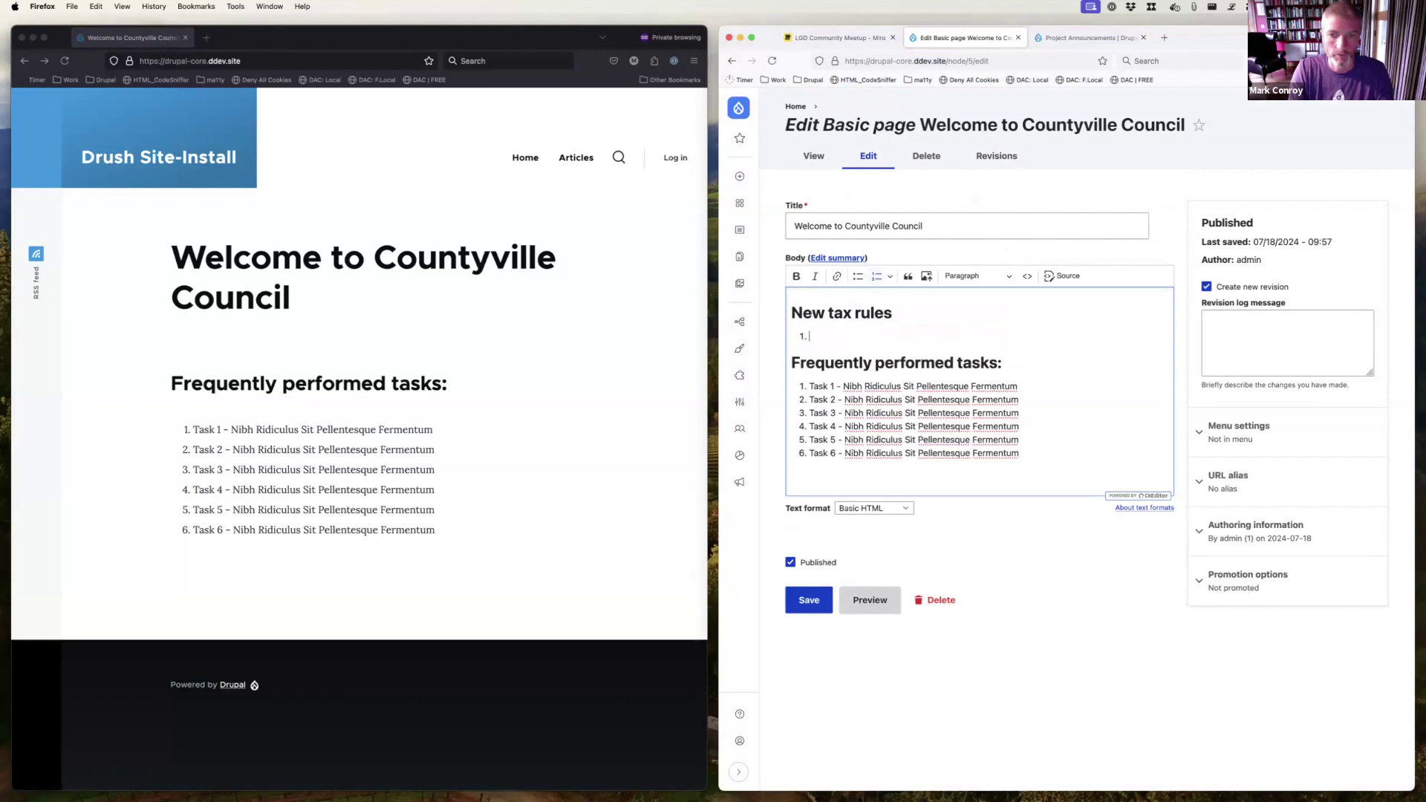
type("Rule 2")
key("Return")
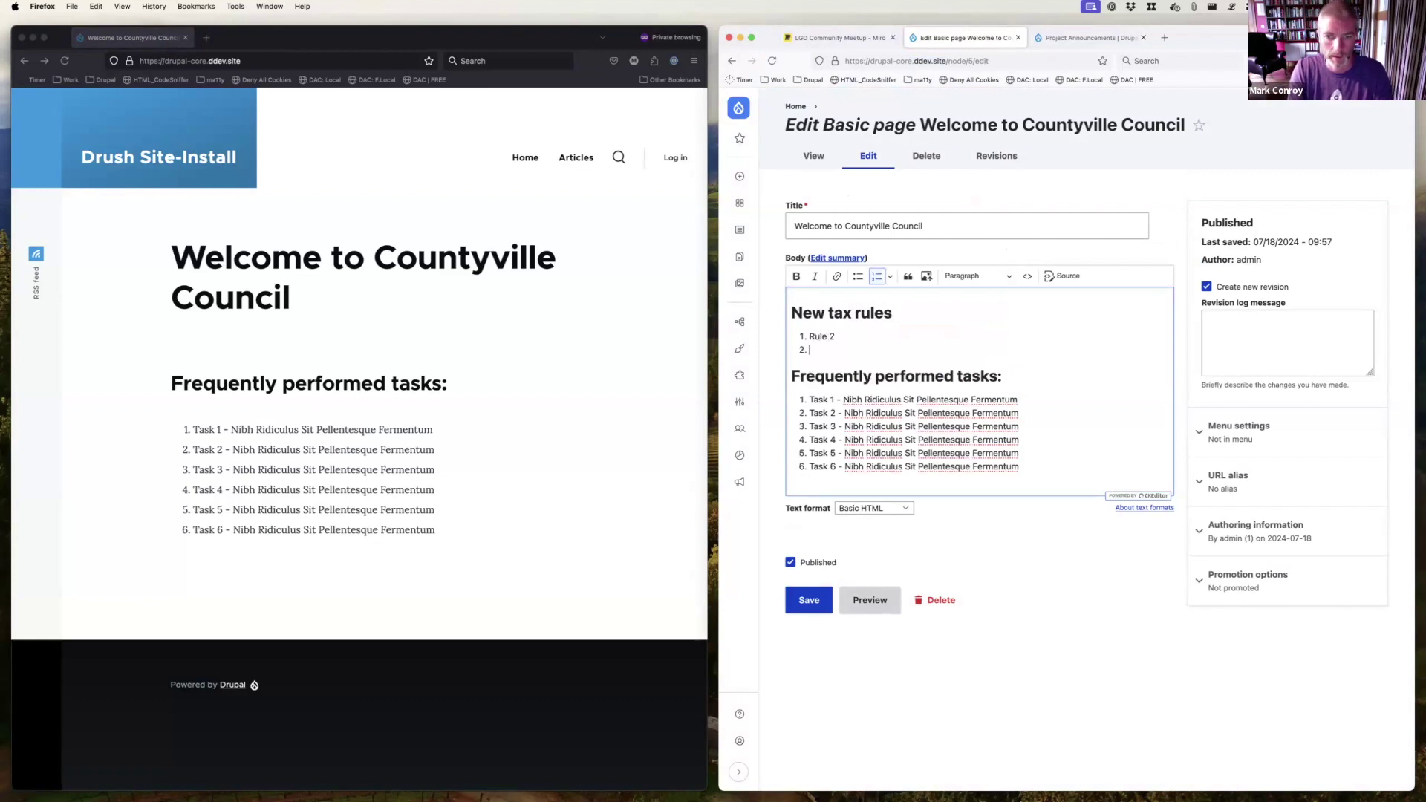
type("Rule 2")
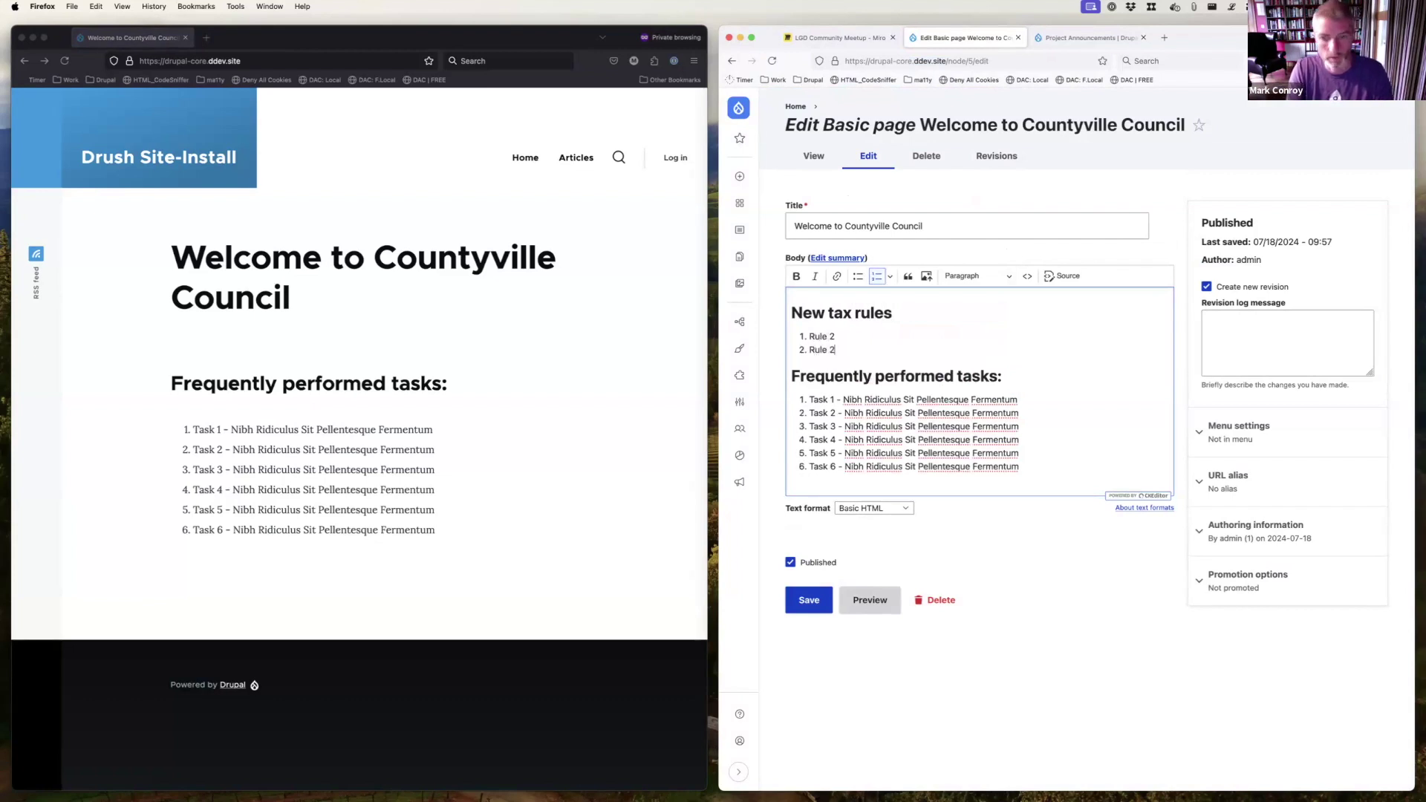
key("shift+End")
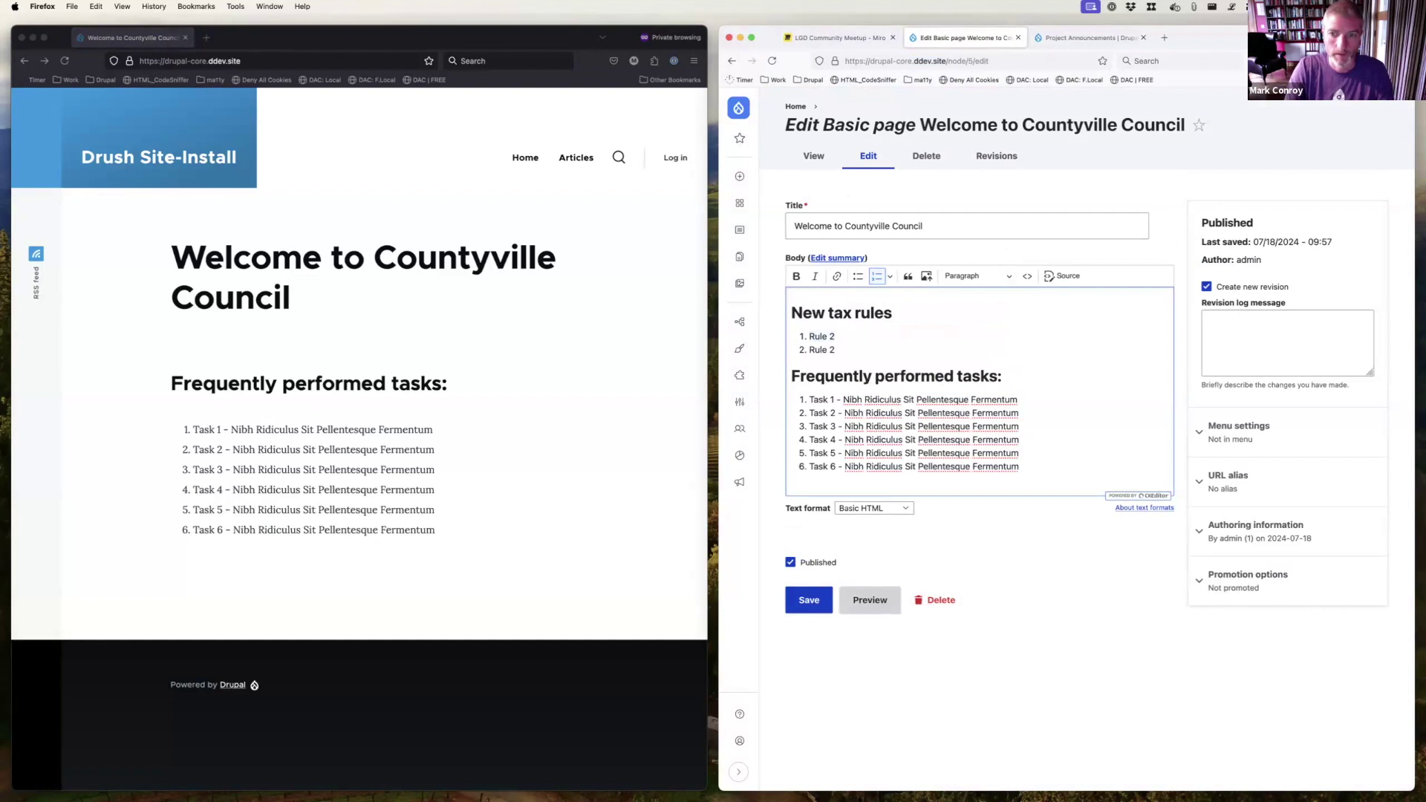
left_click(810, 599)
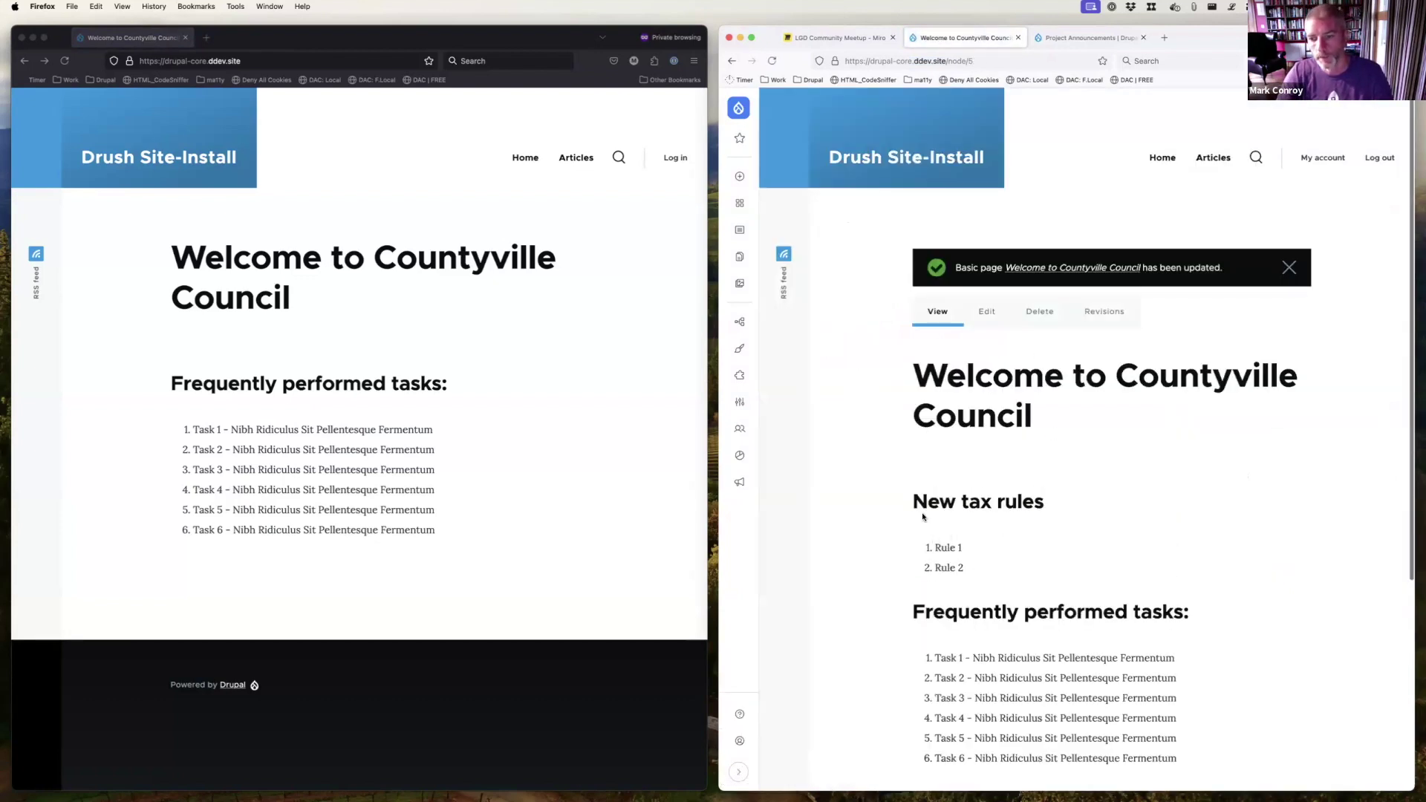
- Highlight the new tax rules section in the Stage homepage and reload the anonymous homepage to compare them
left_click_drag(924, 517, 946, 582)
left_click(491, 515)
key("super+r")
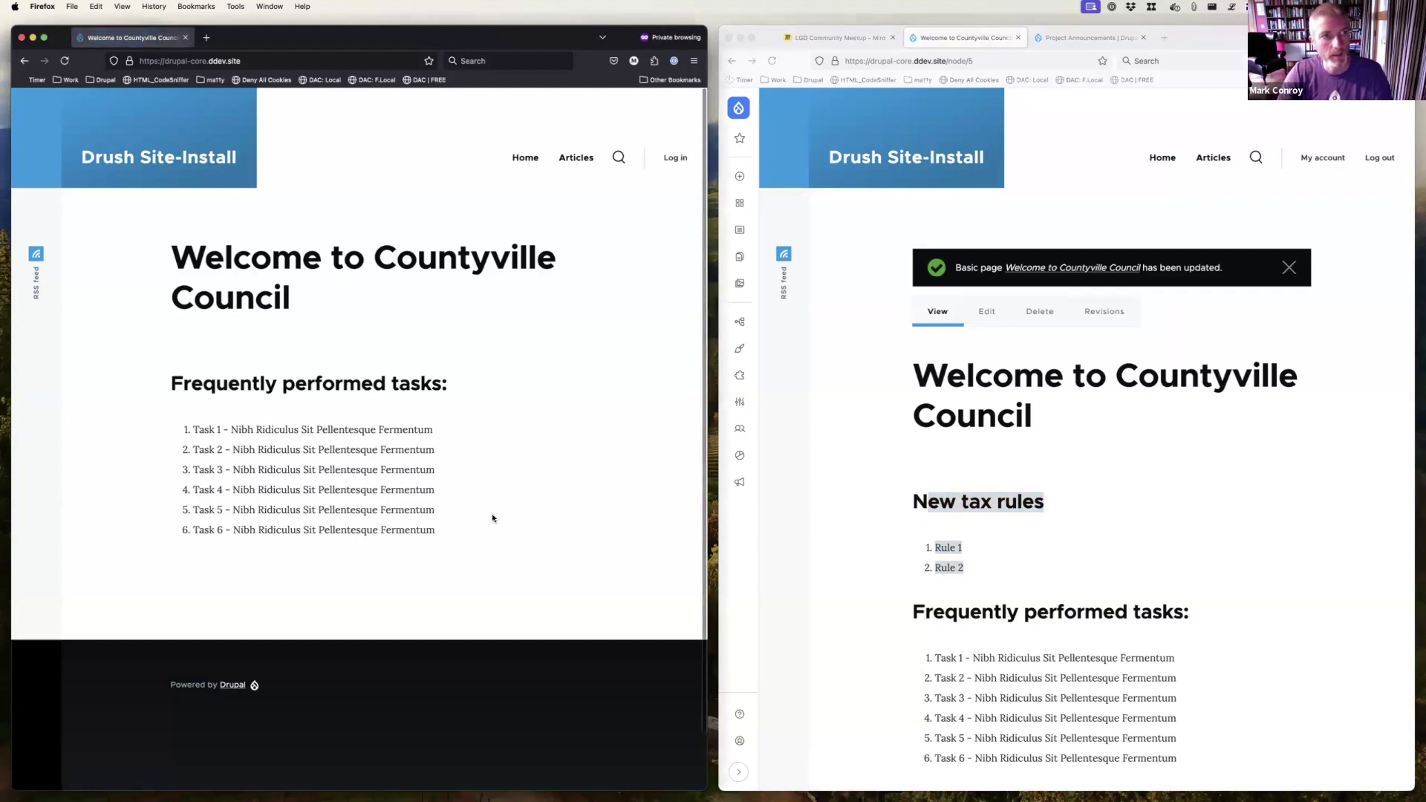
left_click(1008, 434)
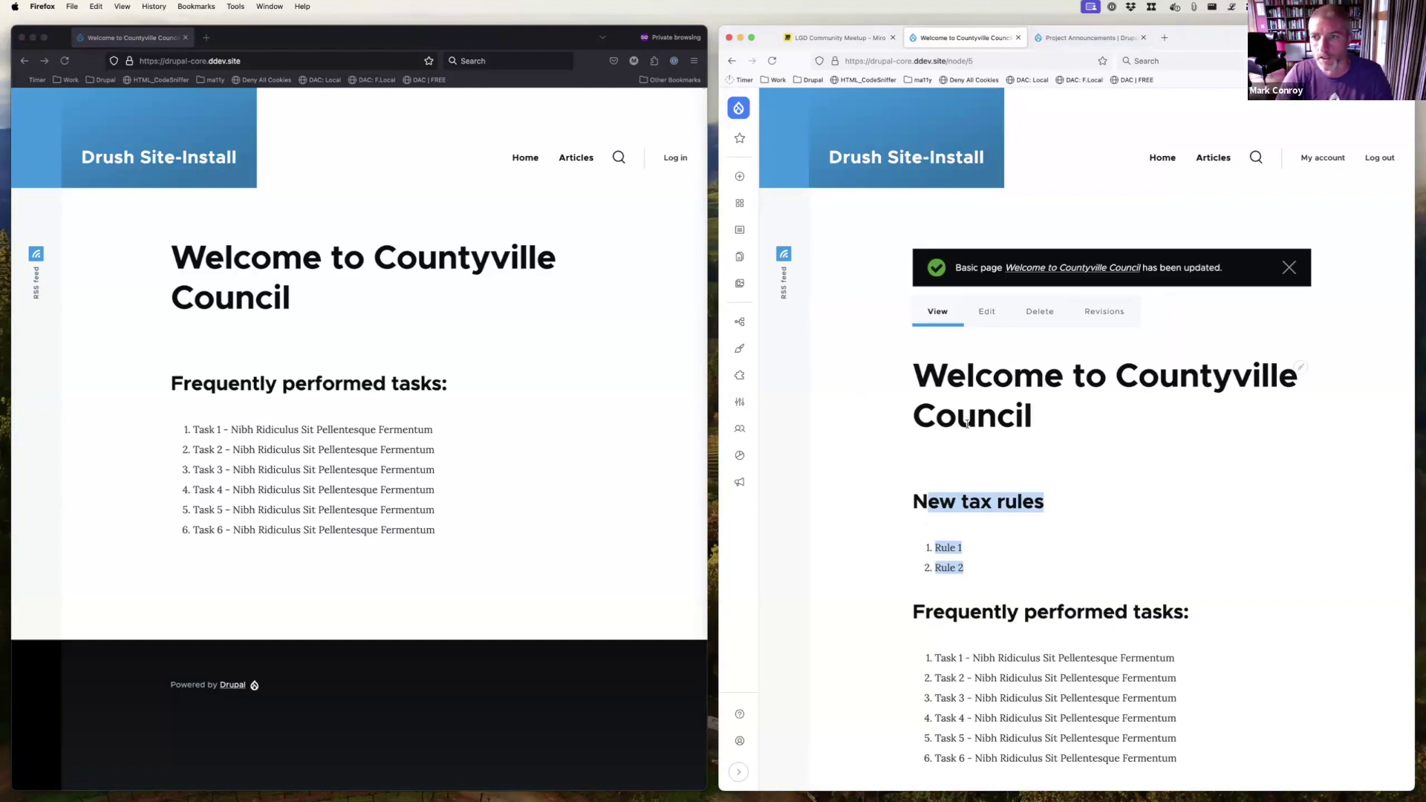
- Create and save an article titled "New tax rules from today", opening the anonymous Articles page for comparison
mouse_move(740, 176)
left_click(789, 134)
left_click(866, 202)
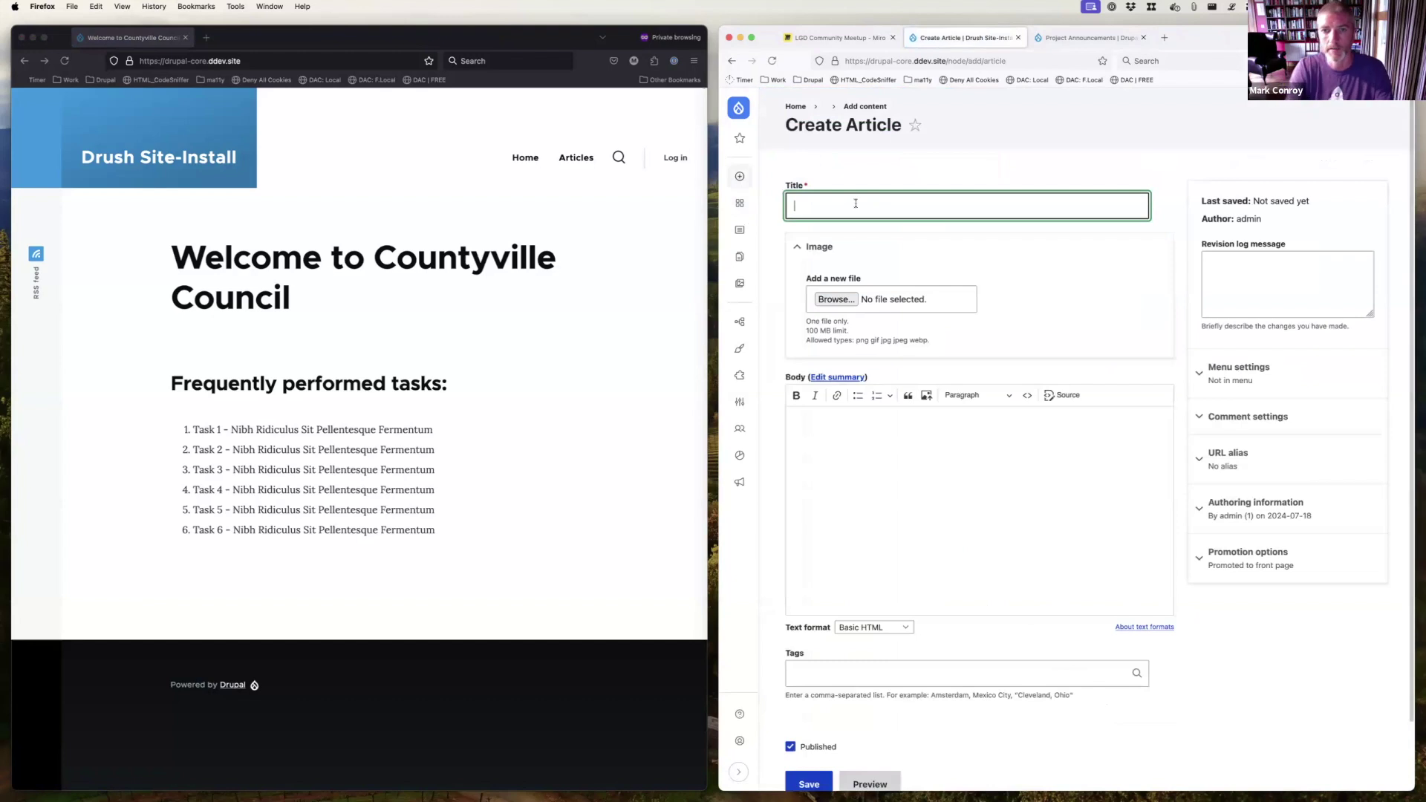
left_click(576, 157)
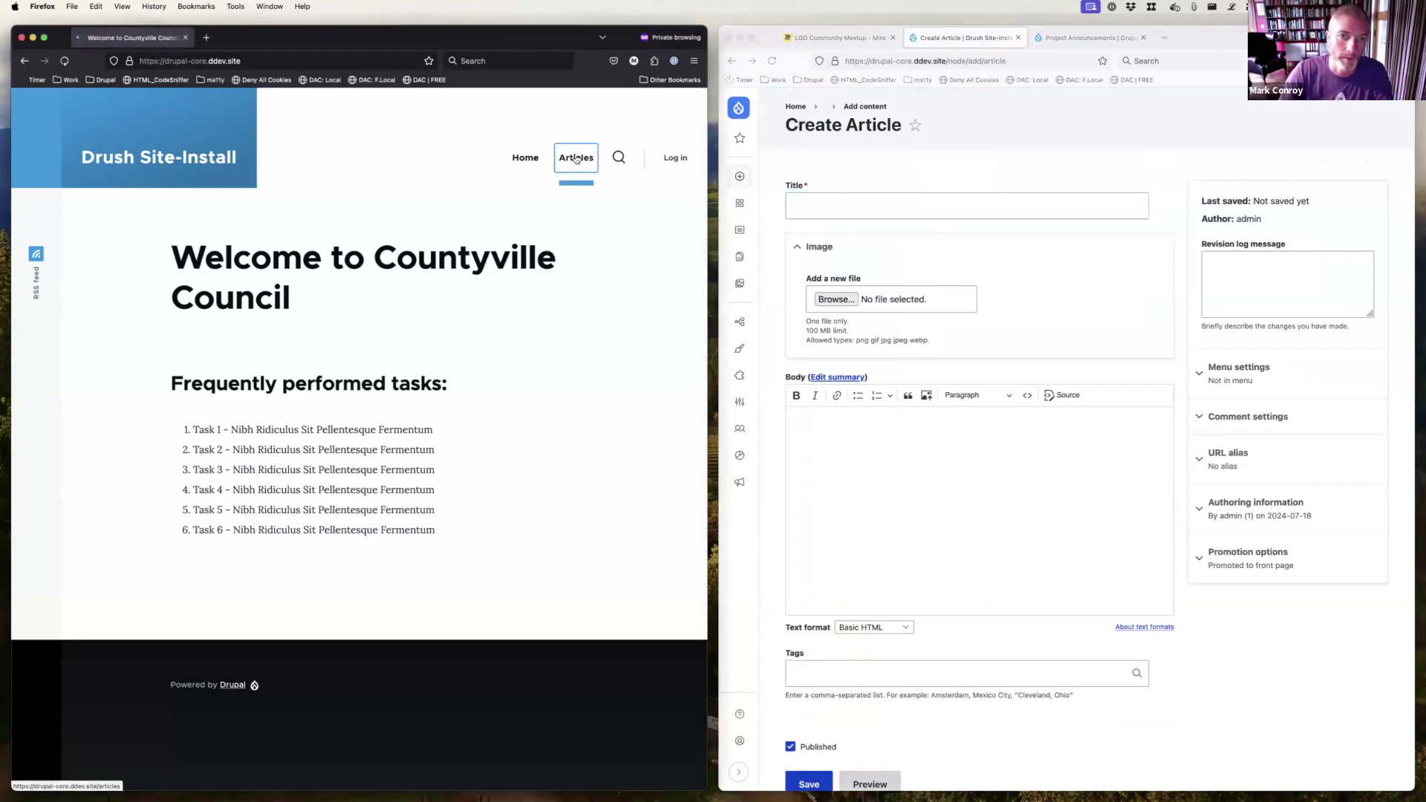
left_click(836, 206)
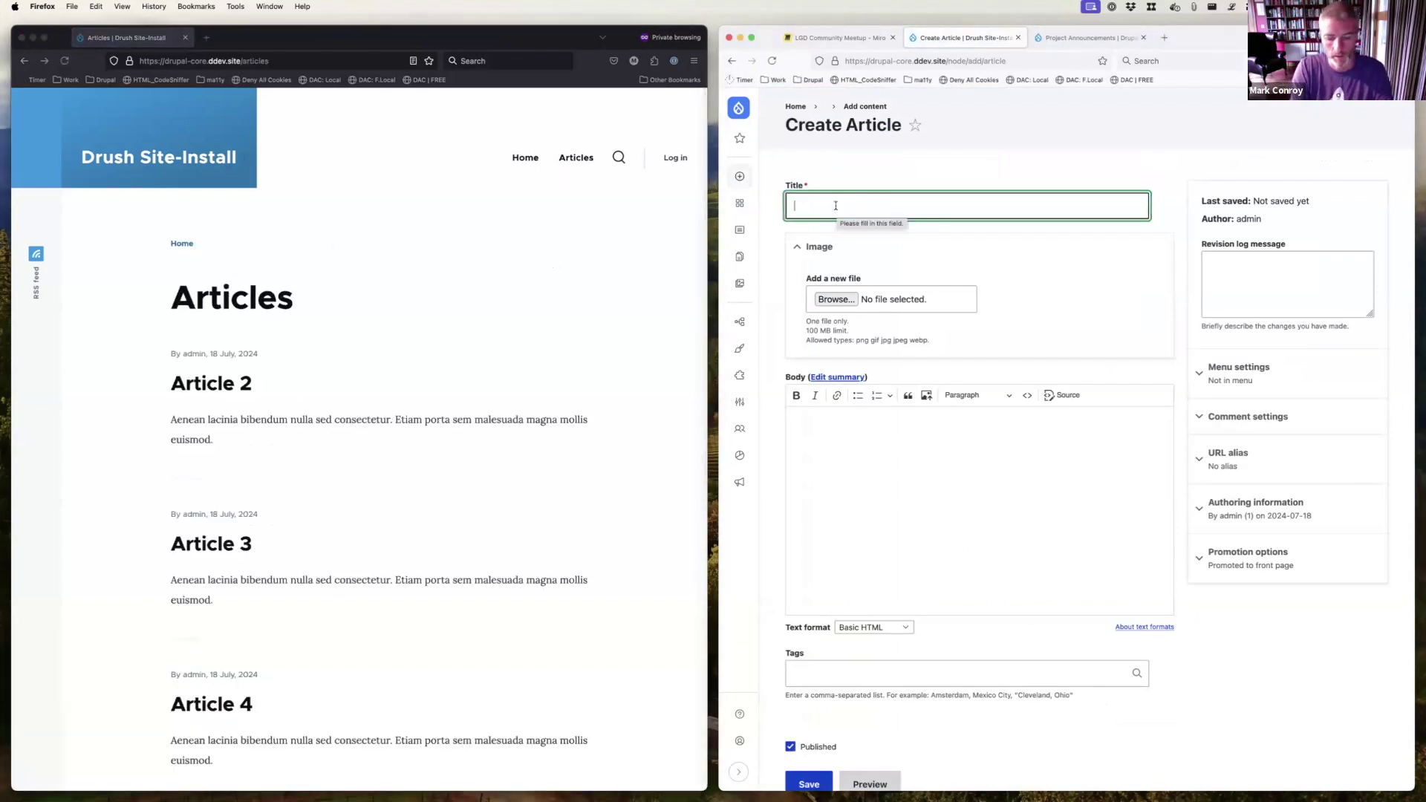
type("New rules")
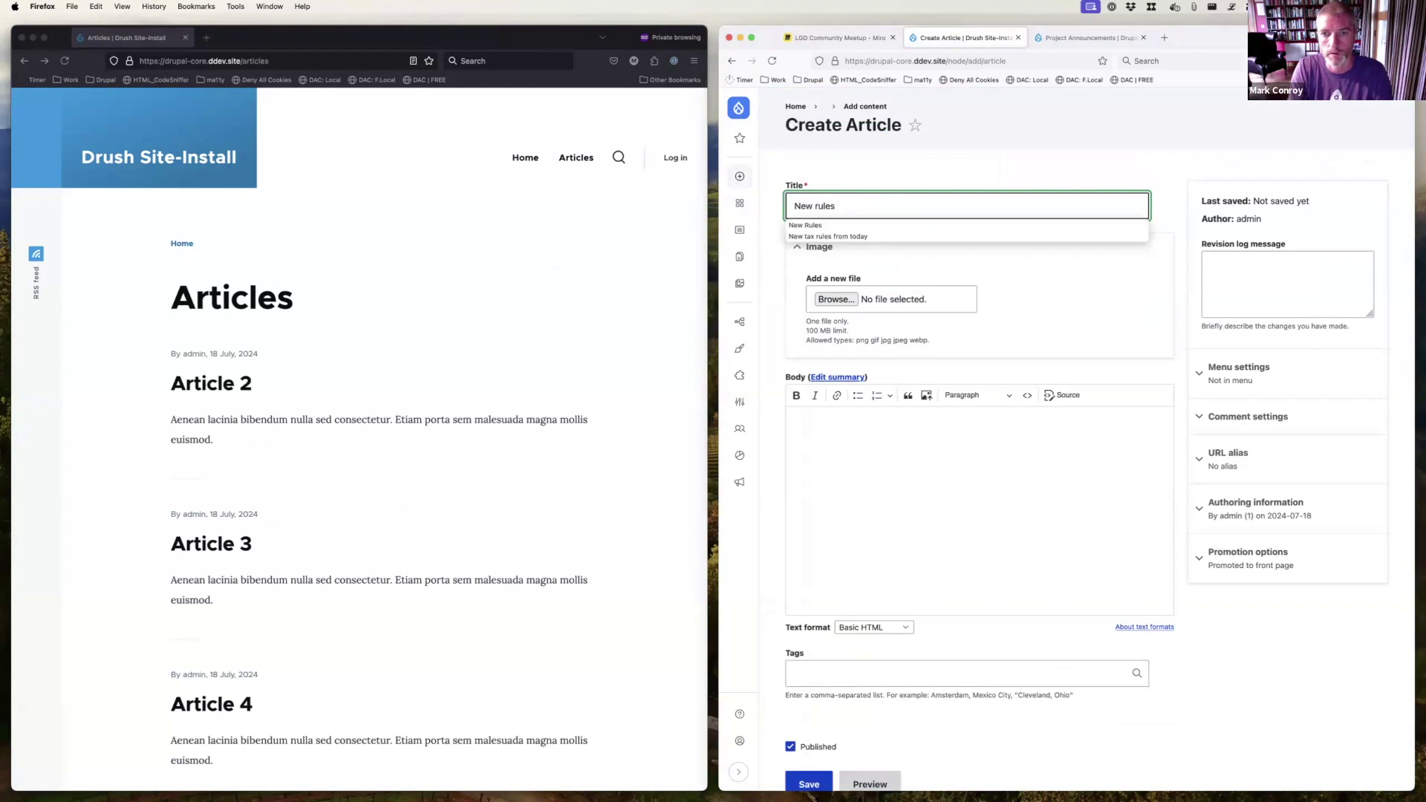
key("Down")
key("Down")
key("Return")
scroll(871, 594, "down", 2)
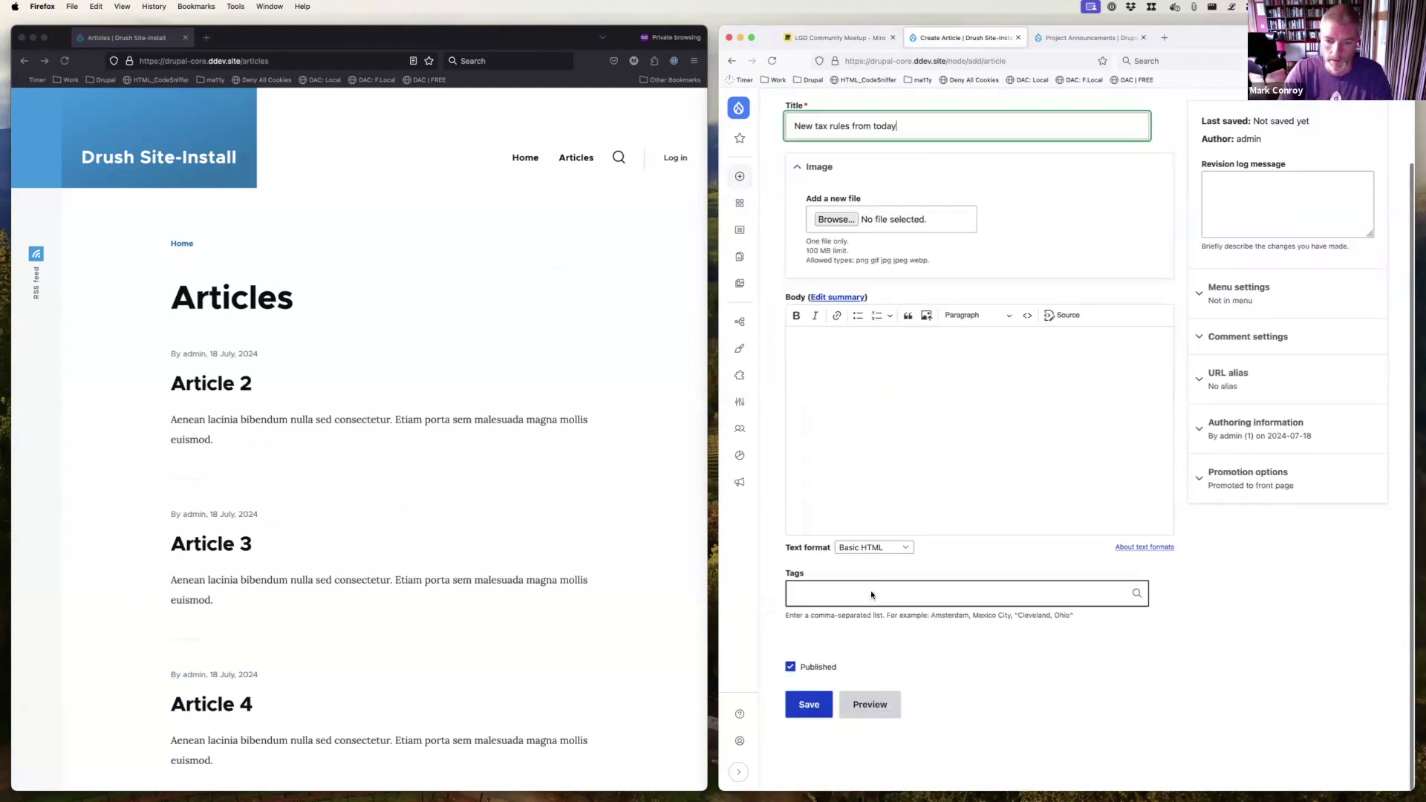
key("Return")
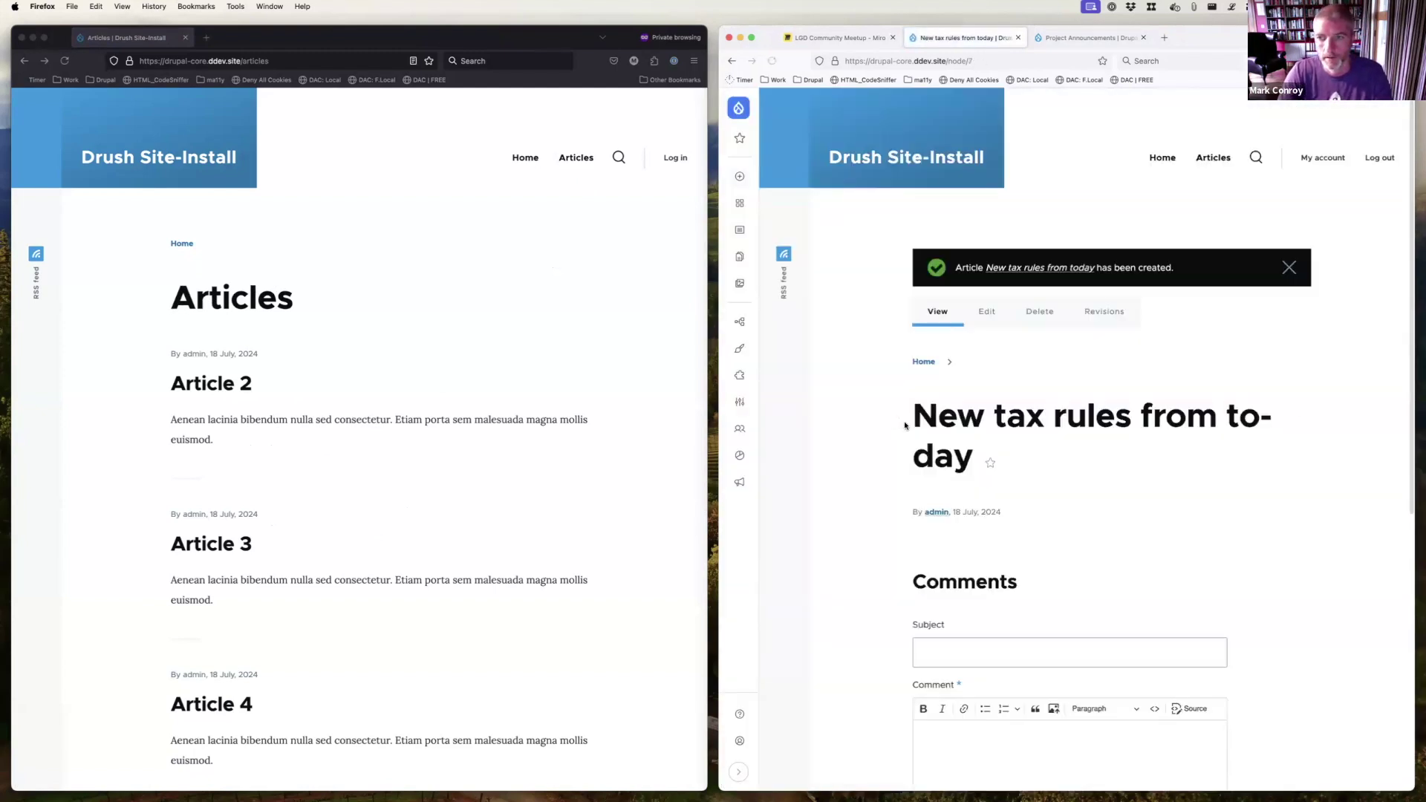
- View the Articles page in the Stage workspace and compare it with the anonymous Articles page
left_click(1211, 160)
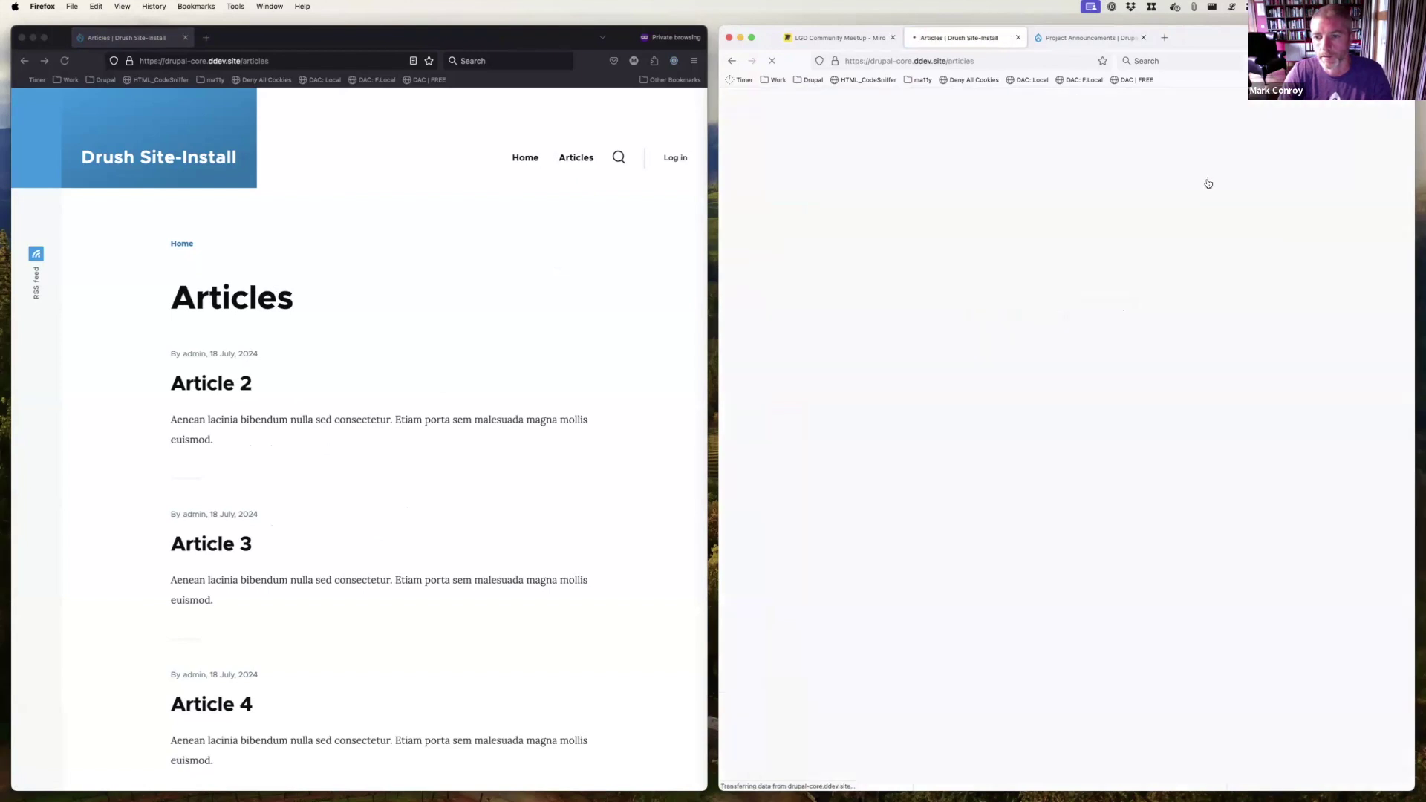
left_click_drag(914, 384, 999, 417)
left_click(998, 417)
left_click(451, 422)
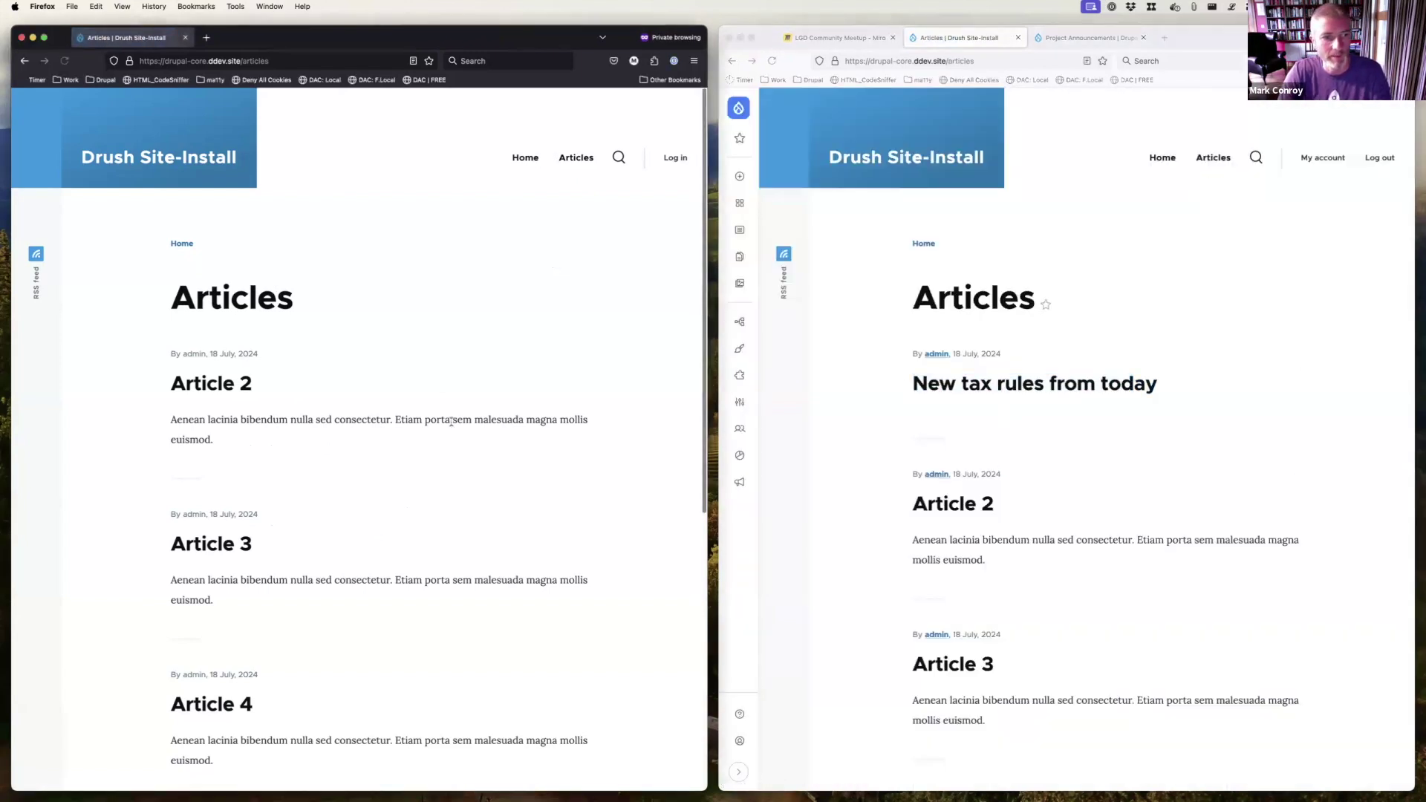
left_click(838, 371)
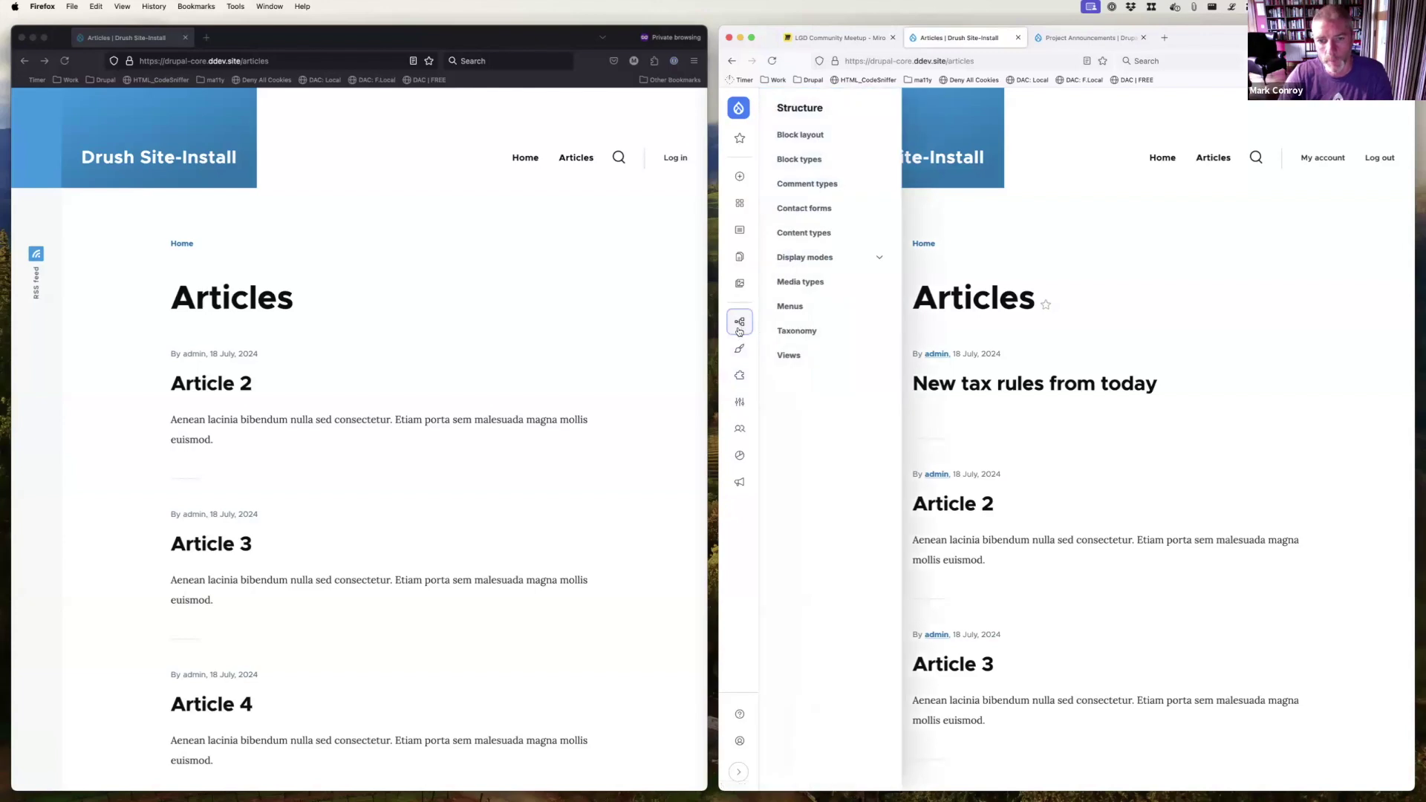
- Open the Workspaces list and publish the Stage workspace's content items to Live
mouse_move(740, 402)
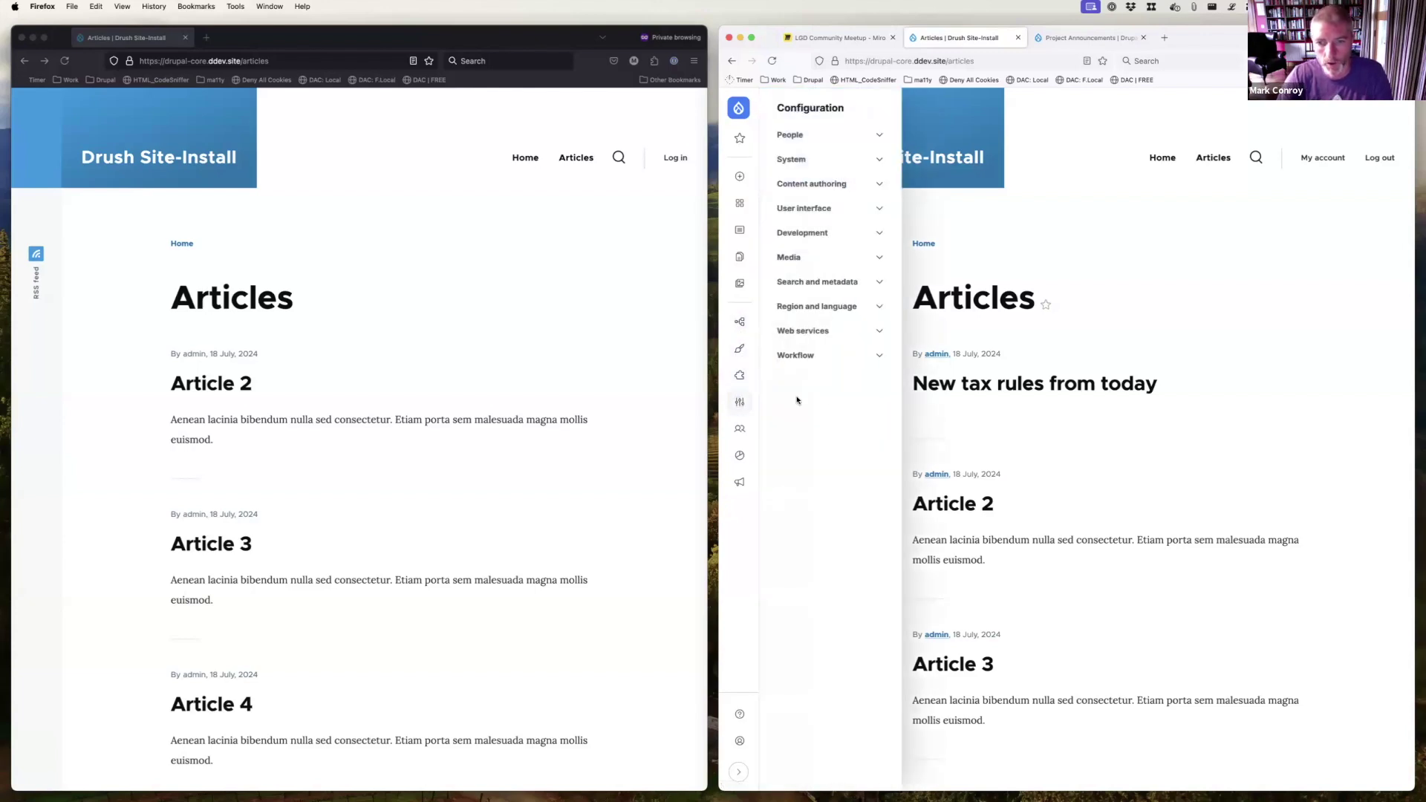
left_click(818, 358)
left_click(799, 375)
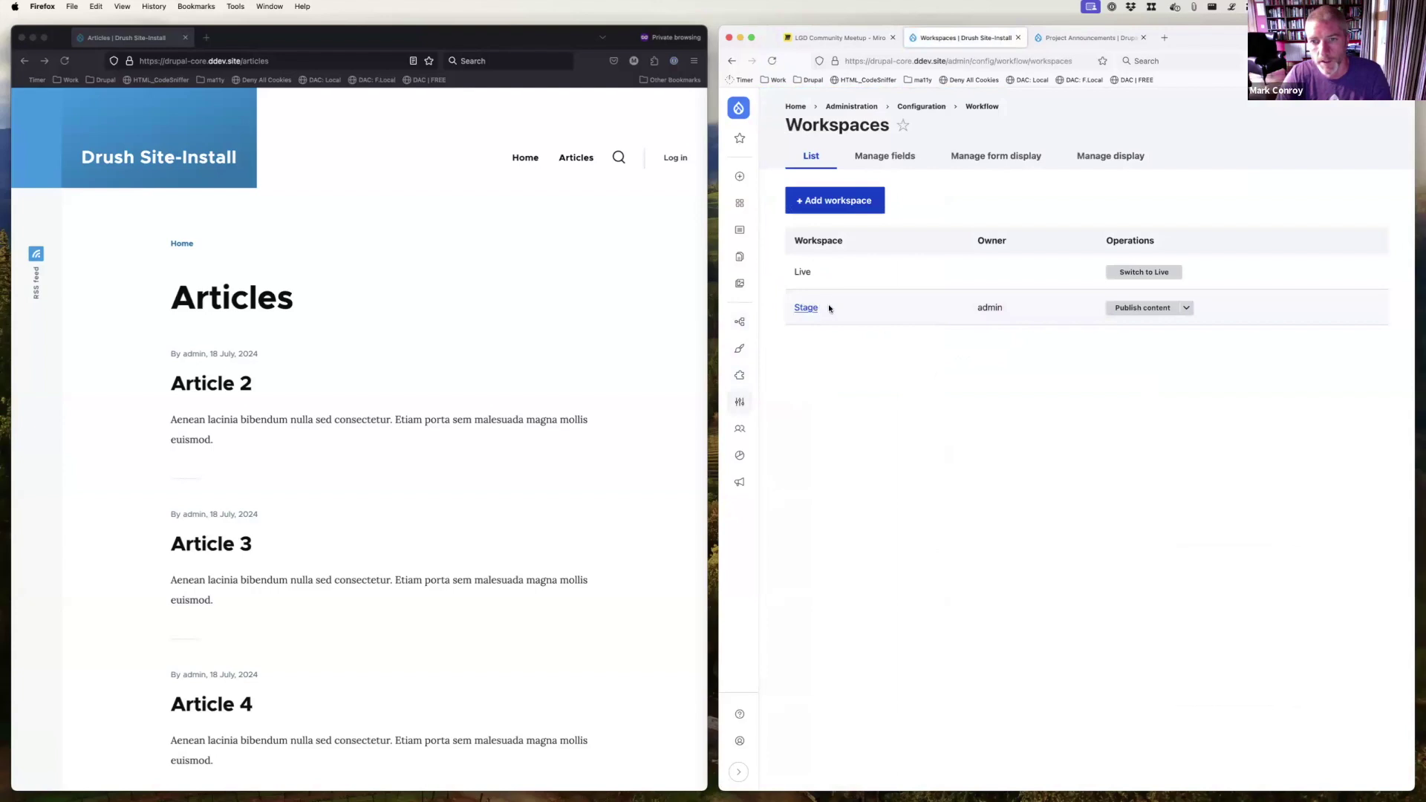
left_click(1132, 309)
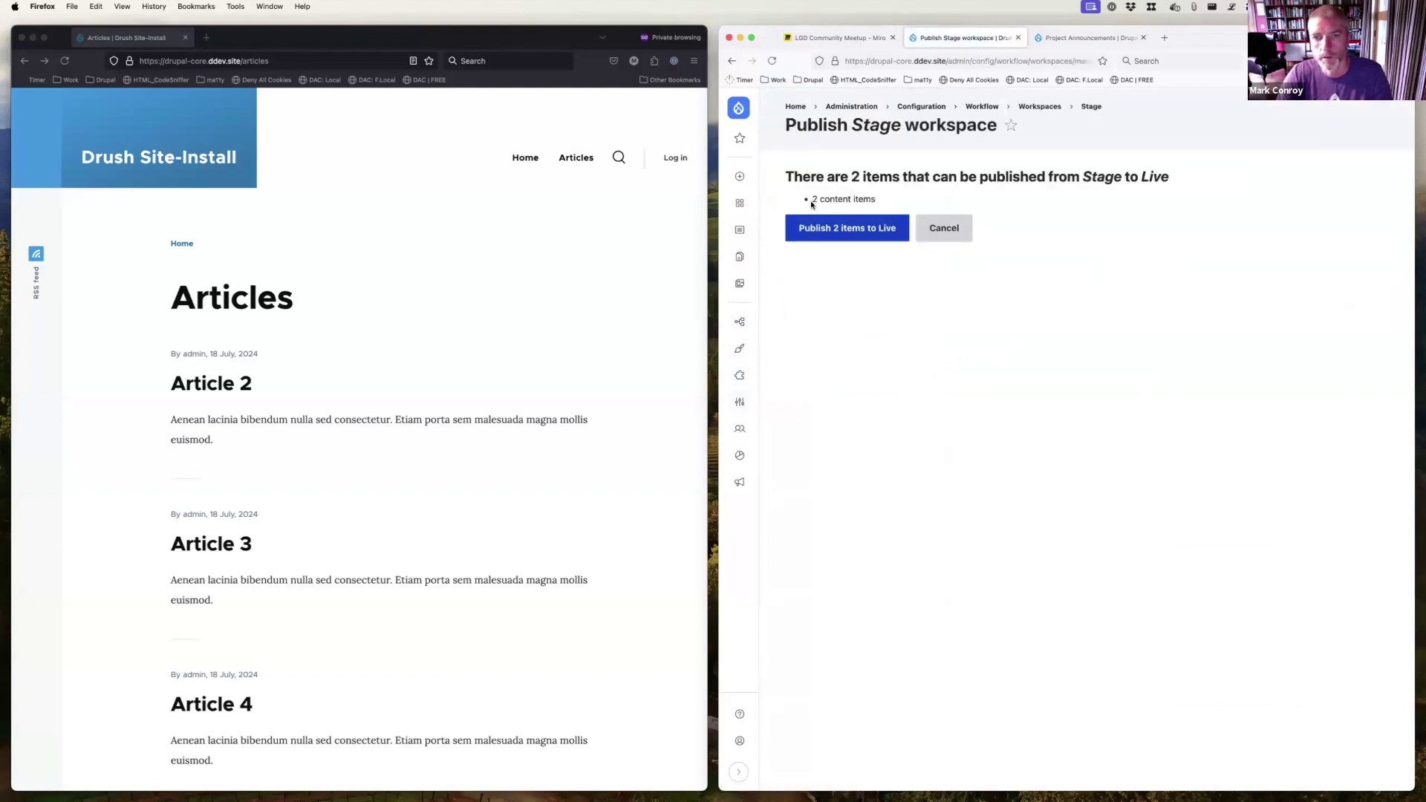
left_click_drag(859, 199, 888, 203)
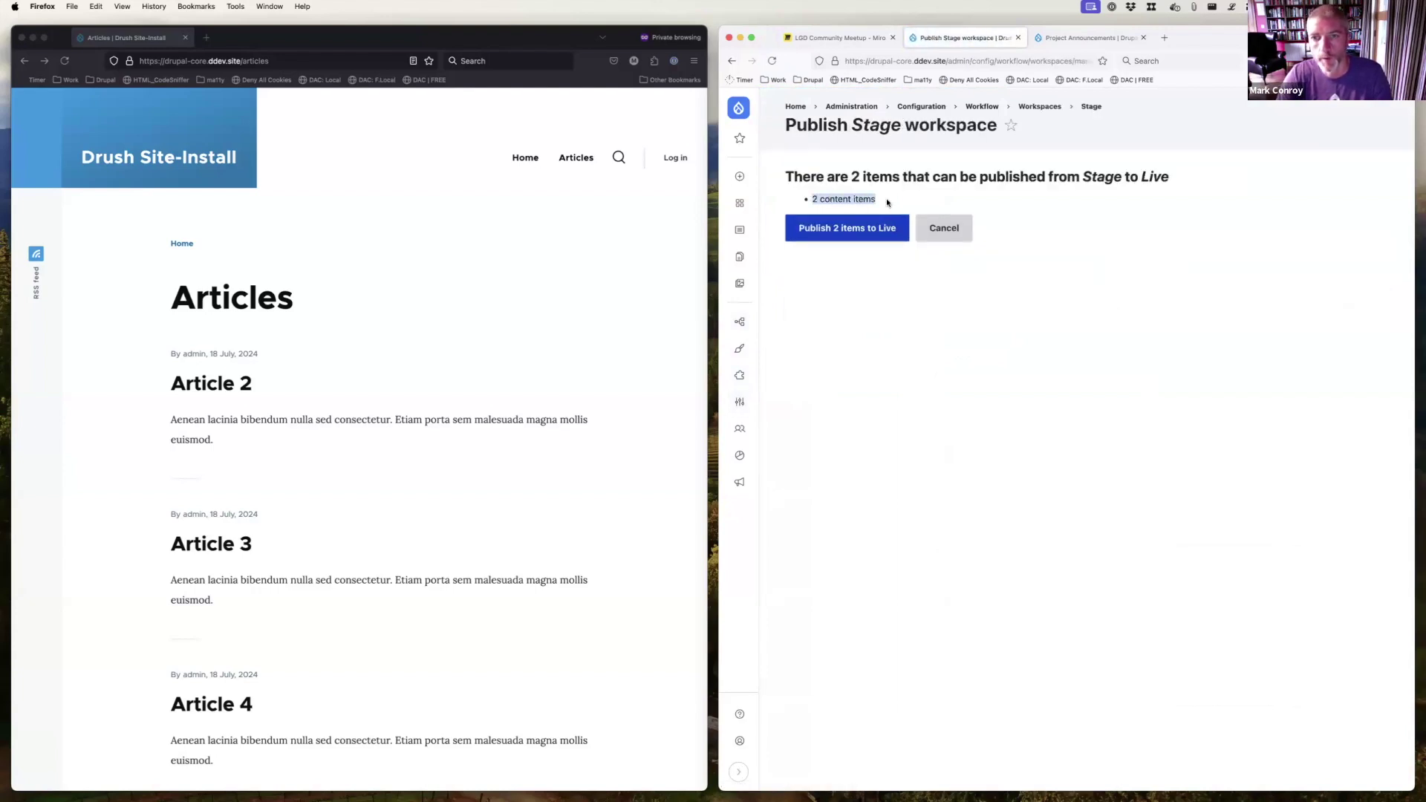
left_click(833, 229)
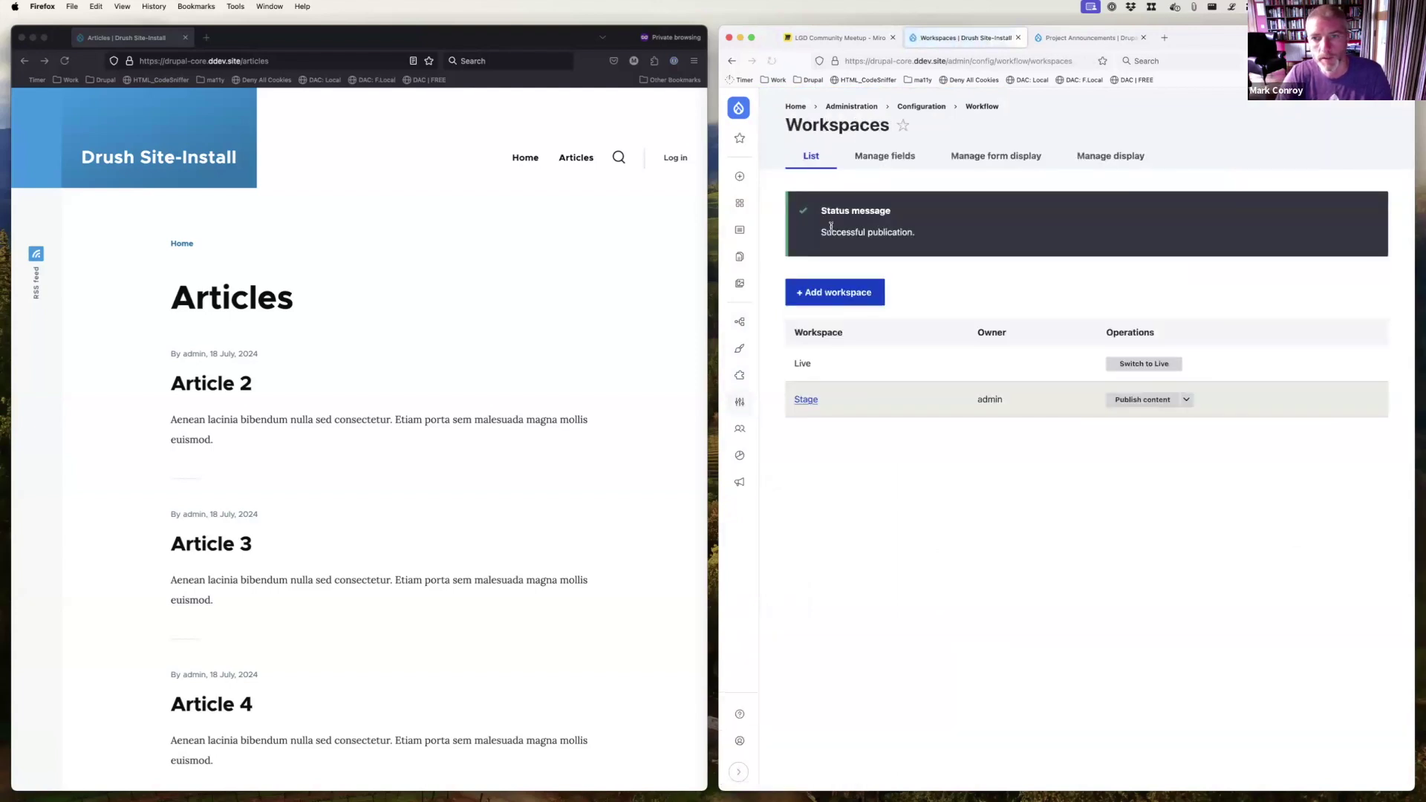
- Reload the anonymous Articles page, check its newest article, and examine the New tax rules section on the homepage
left_click(427, 353)
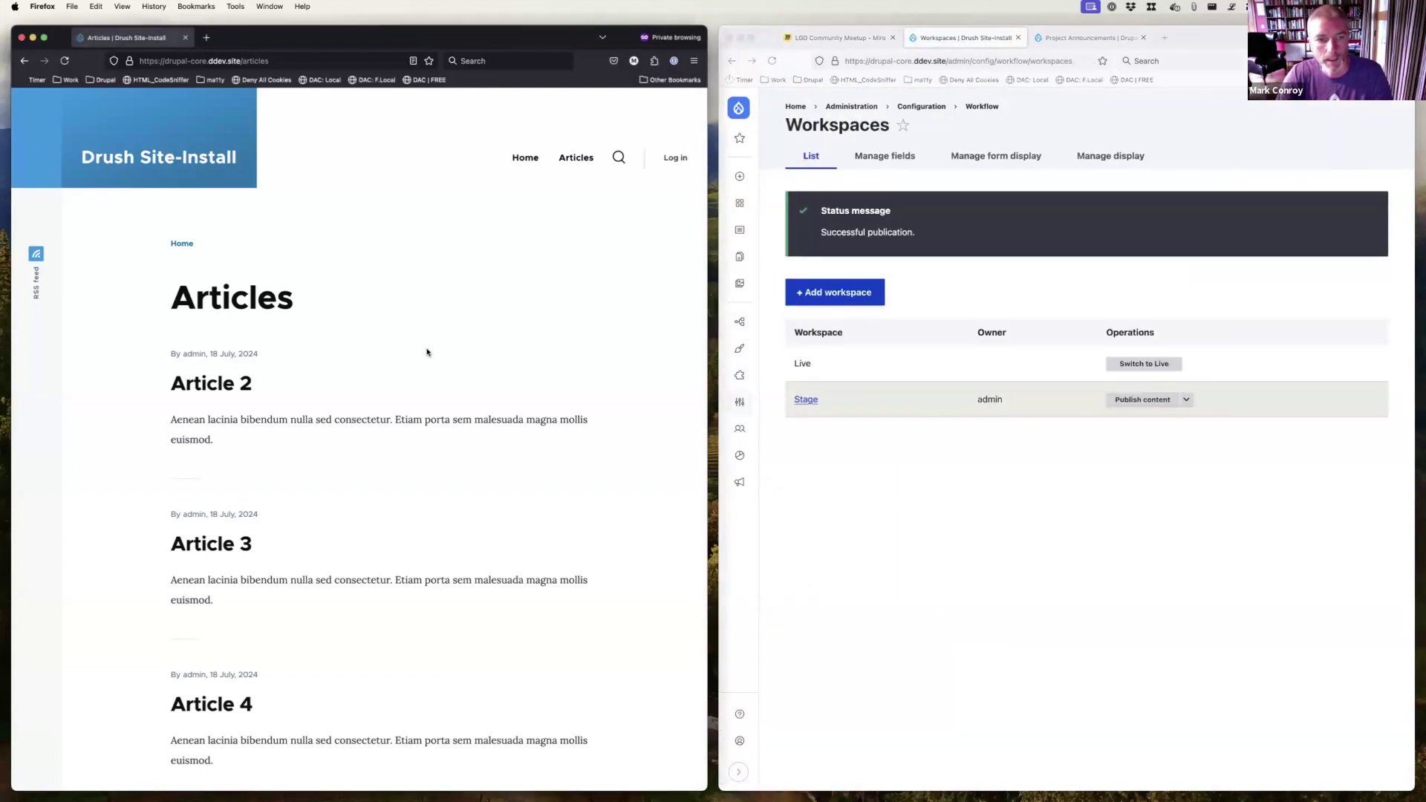
key("super+r")
left_click_drag(163, 394, 446, 389)
left_click(181, 164)
left_click_drag(172, 384, 240, 455)
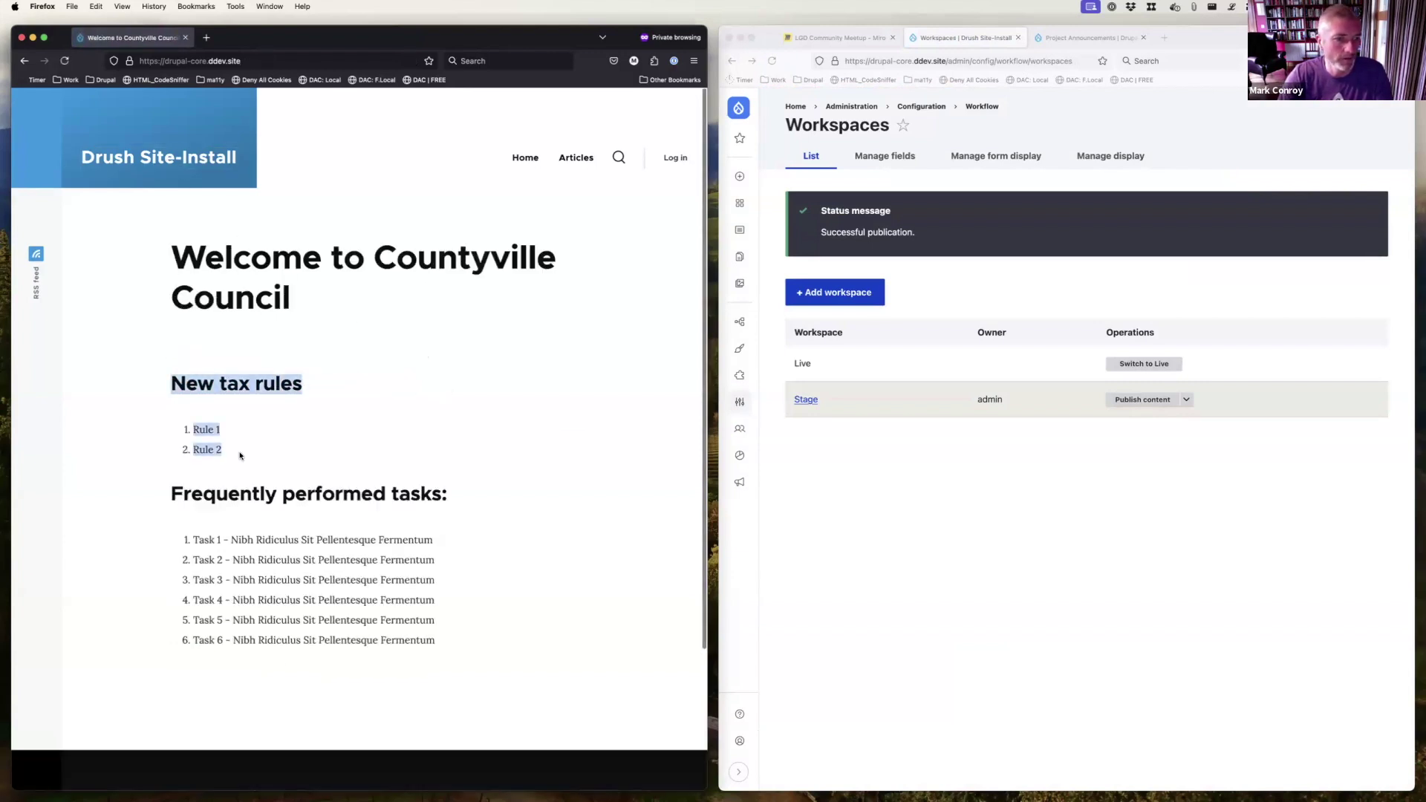
left_click(935, 452)
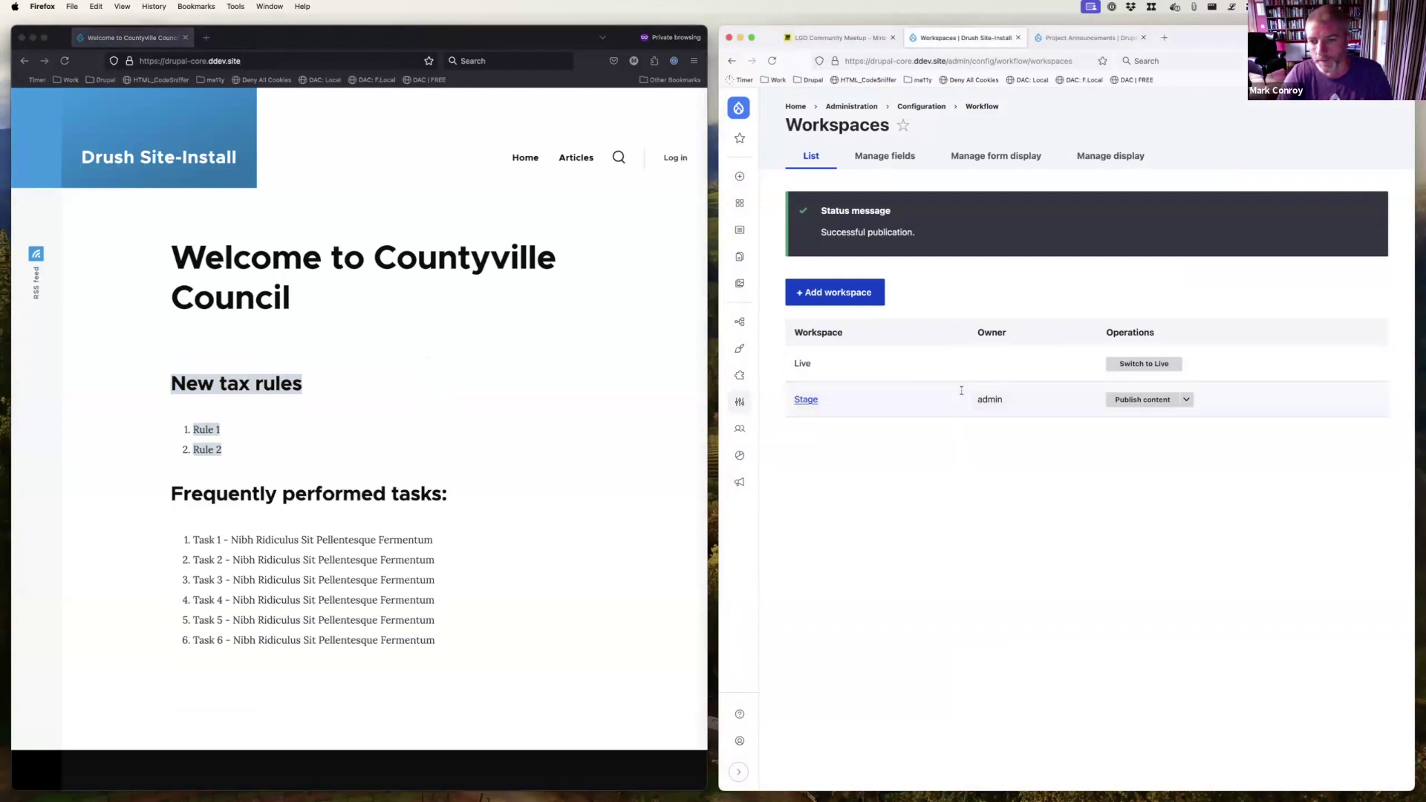
- Check the Stage workspace's publish page for remaining changes and return to the Workspaces list
left_click(1144, 401)
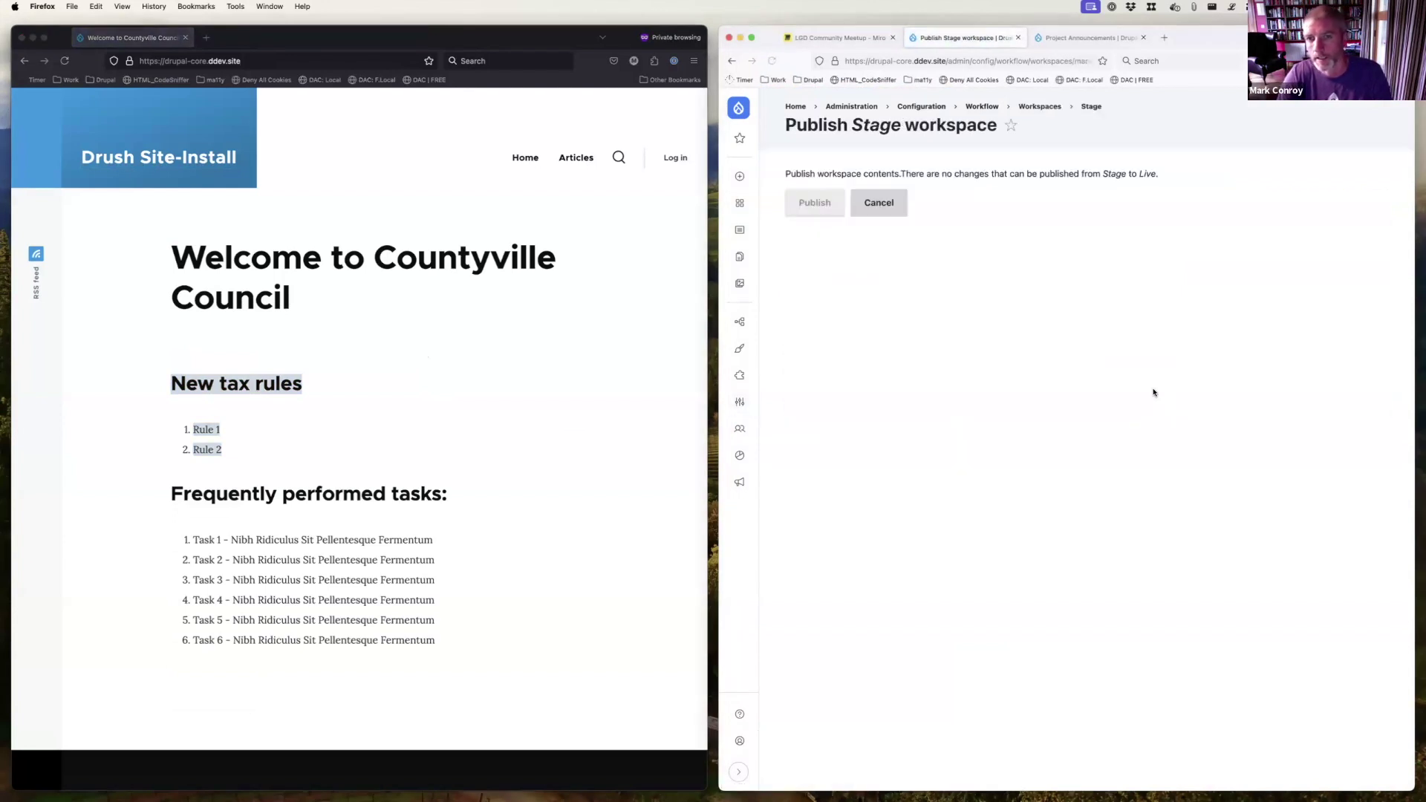
left_click_drag(796, 175, 1055, 176)
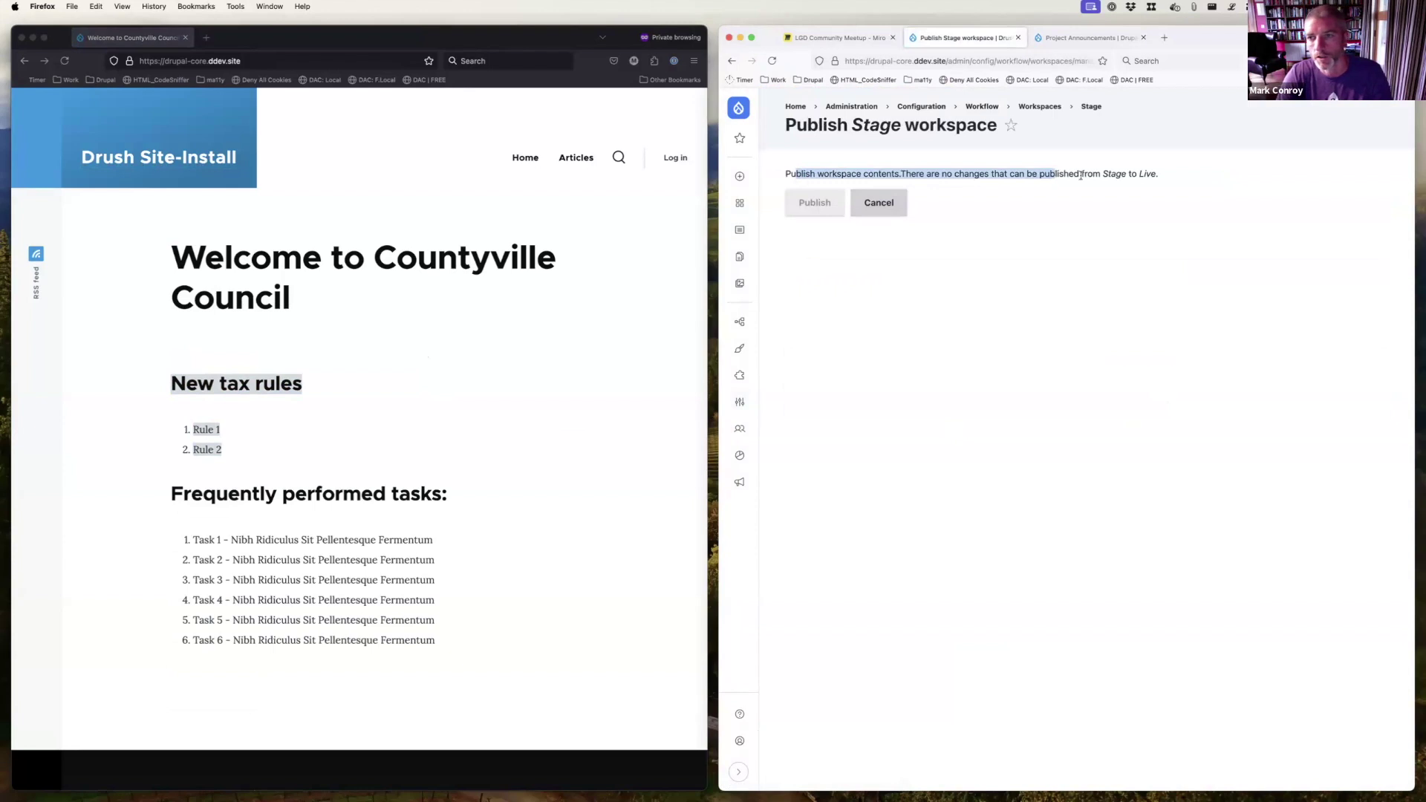
left_click(1081, 175)
left_click(878, 203)
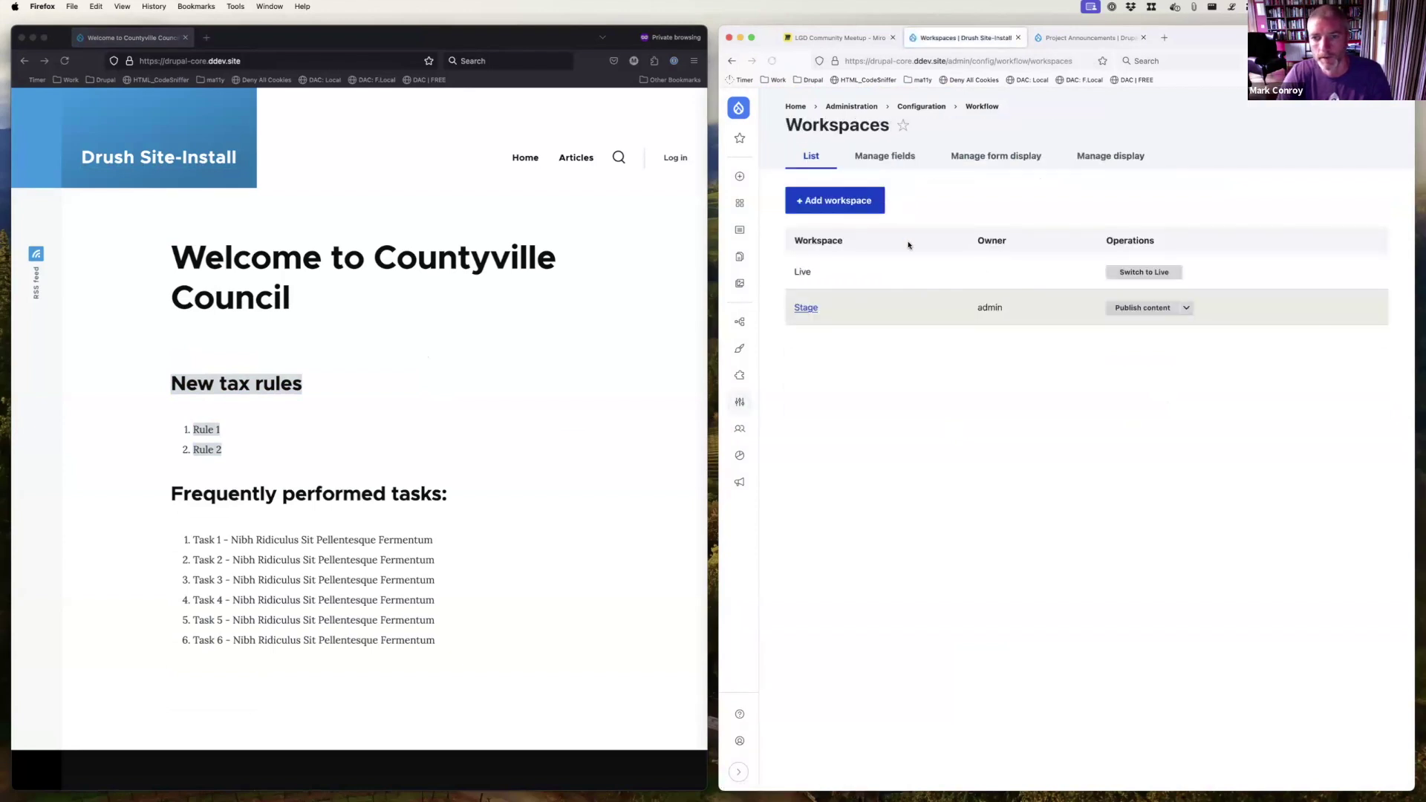
- Switch to the Live version of the site and open its homepage as the logged-in administrator
left_click(1144, 271)
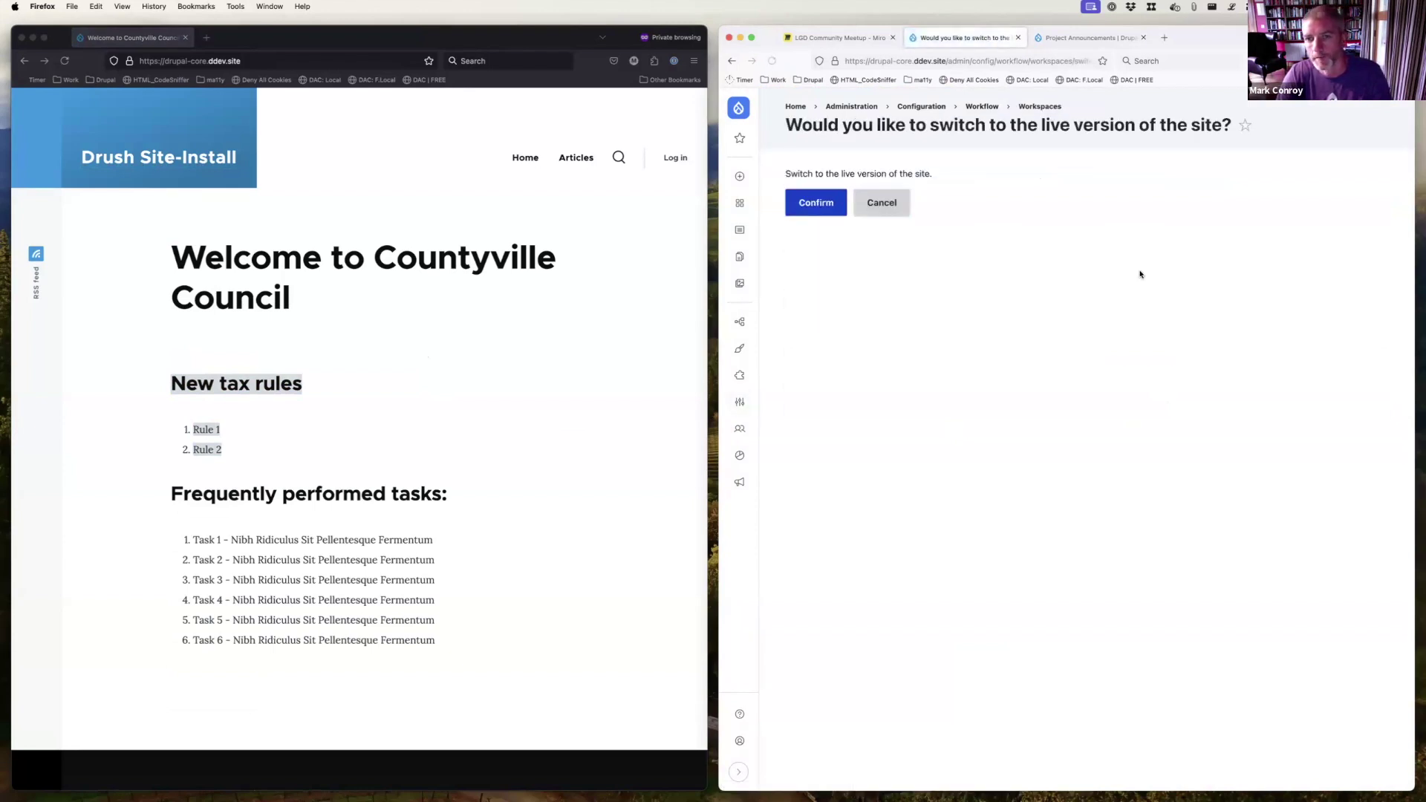
left_click(819, 205)
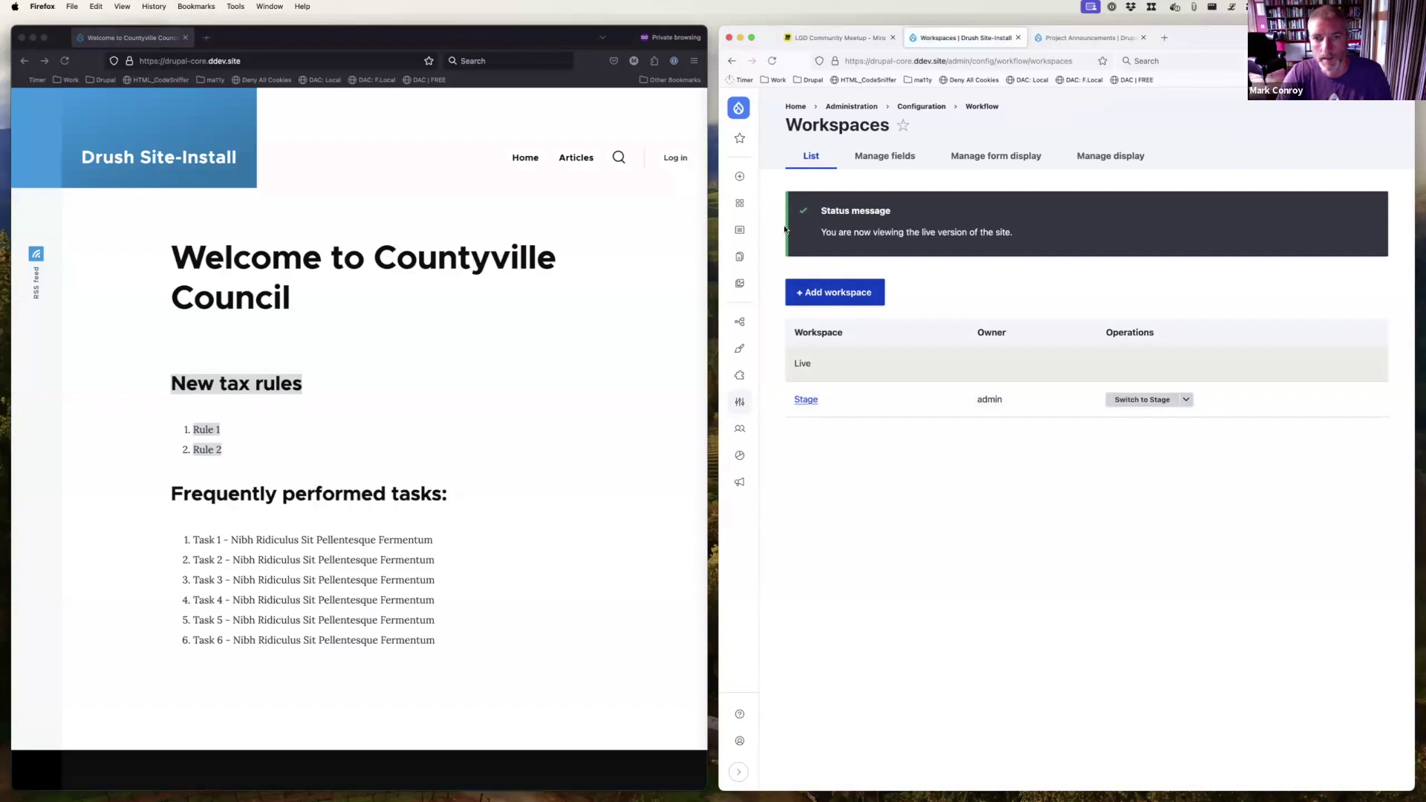
left_click(795, 106)
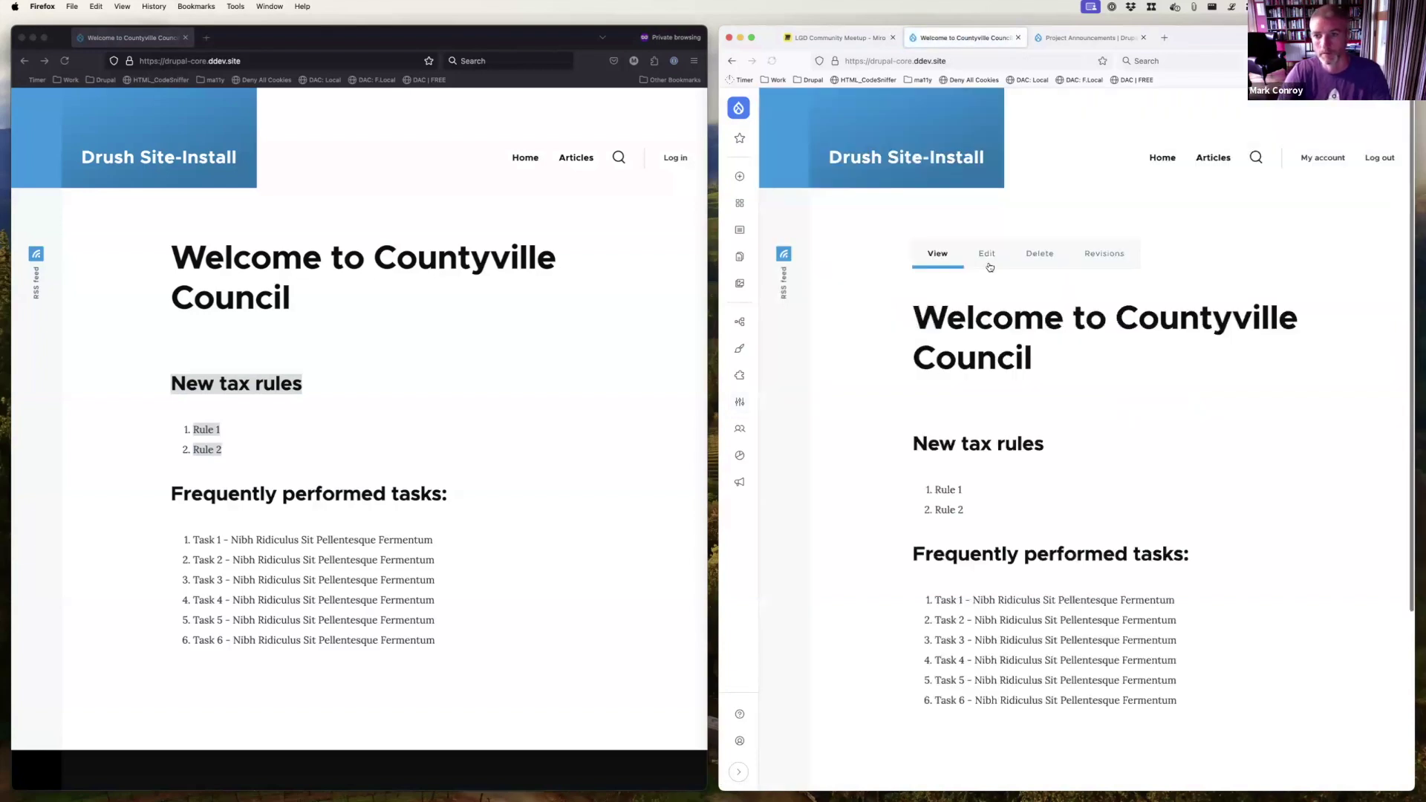
- Add a "New update" heading above New tax rules in the Welcome to Countyville Council page body and save the page
left_click(988, 253)
left_click(906, 309)
key("super+shift+Left")
key("Left")
key("Return")
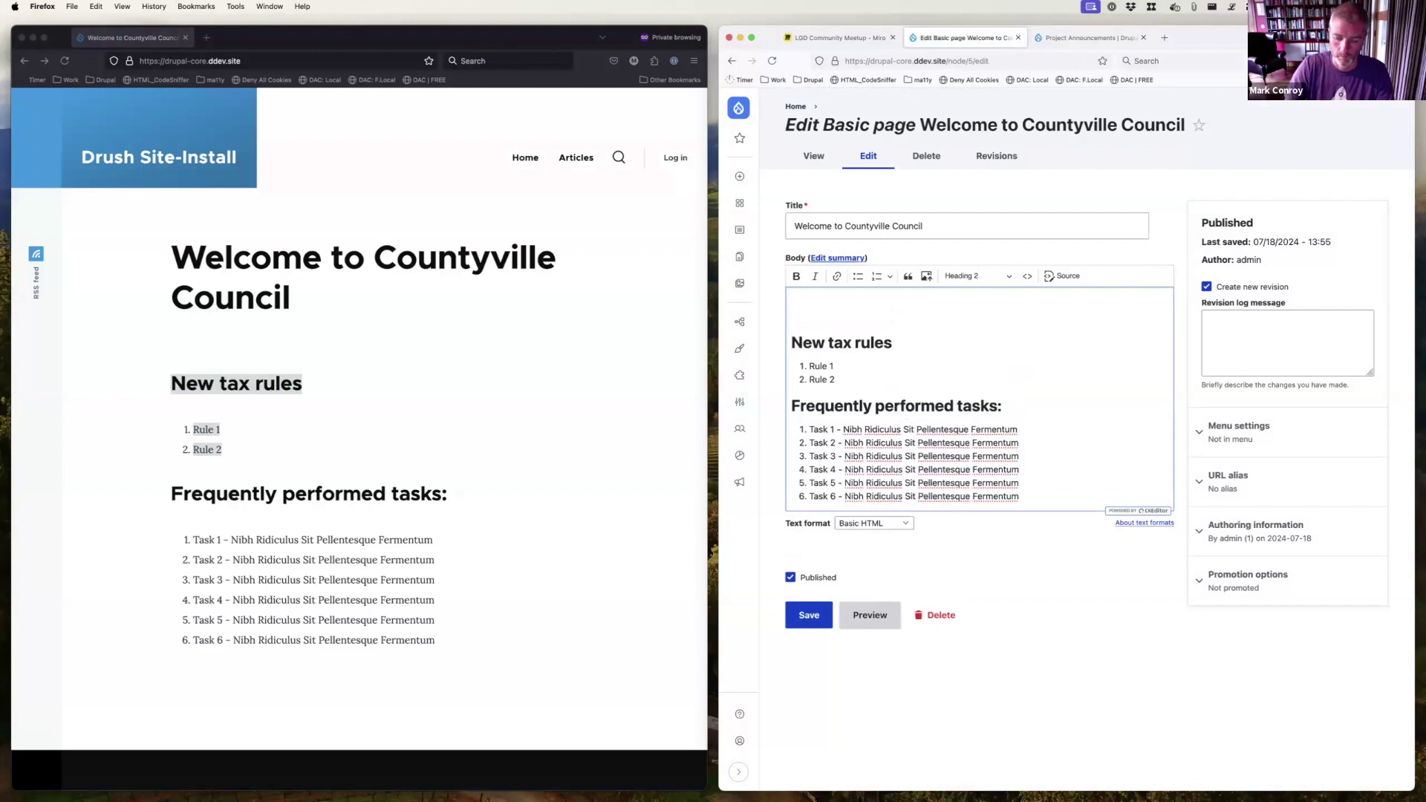
type("New update")
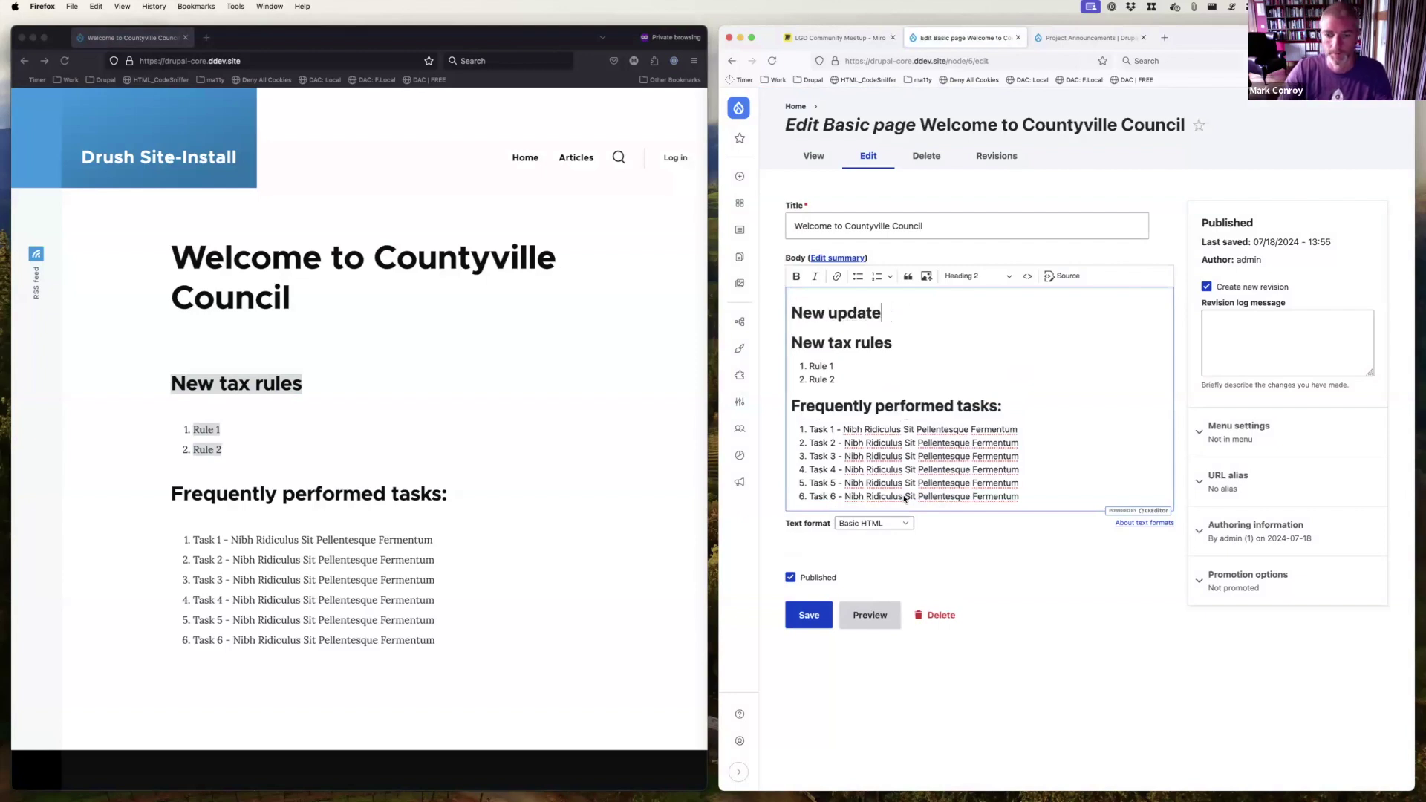
left_click(816, 620)
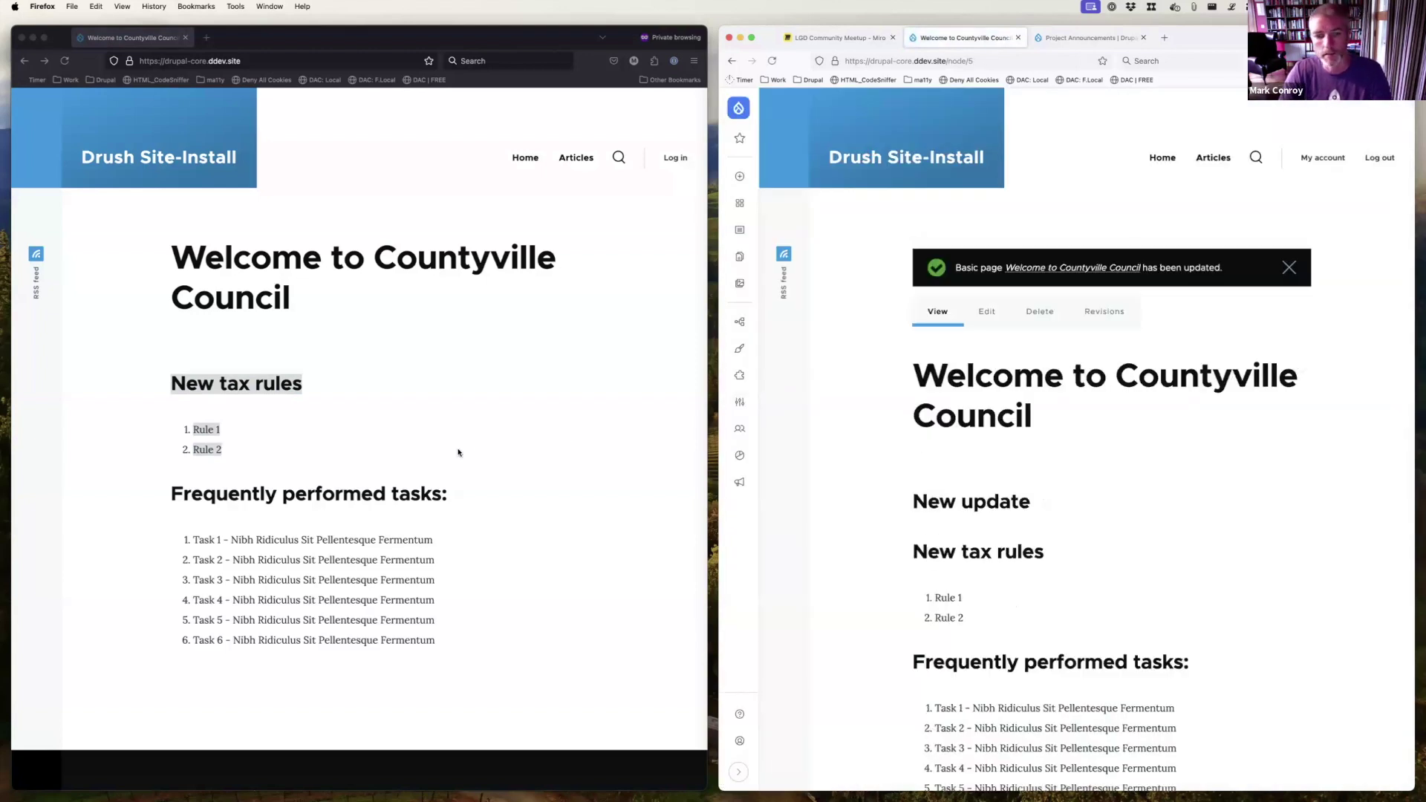
- Reload the anonymous homepage and check it for the New update heading
left_click(456, 454)
key("super+r")
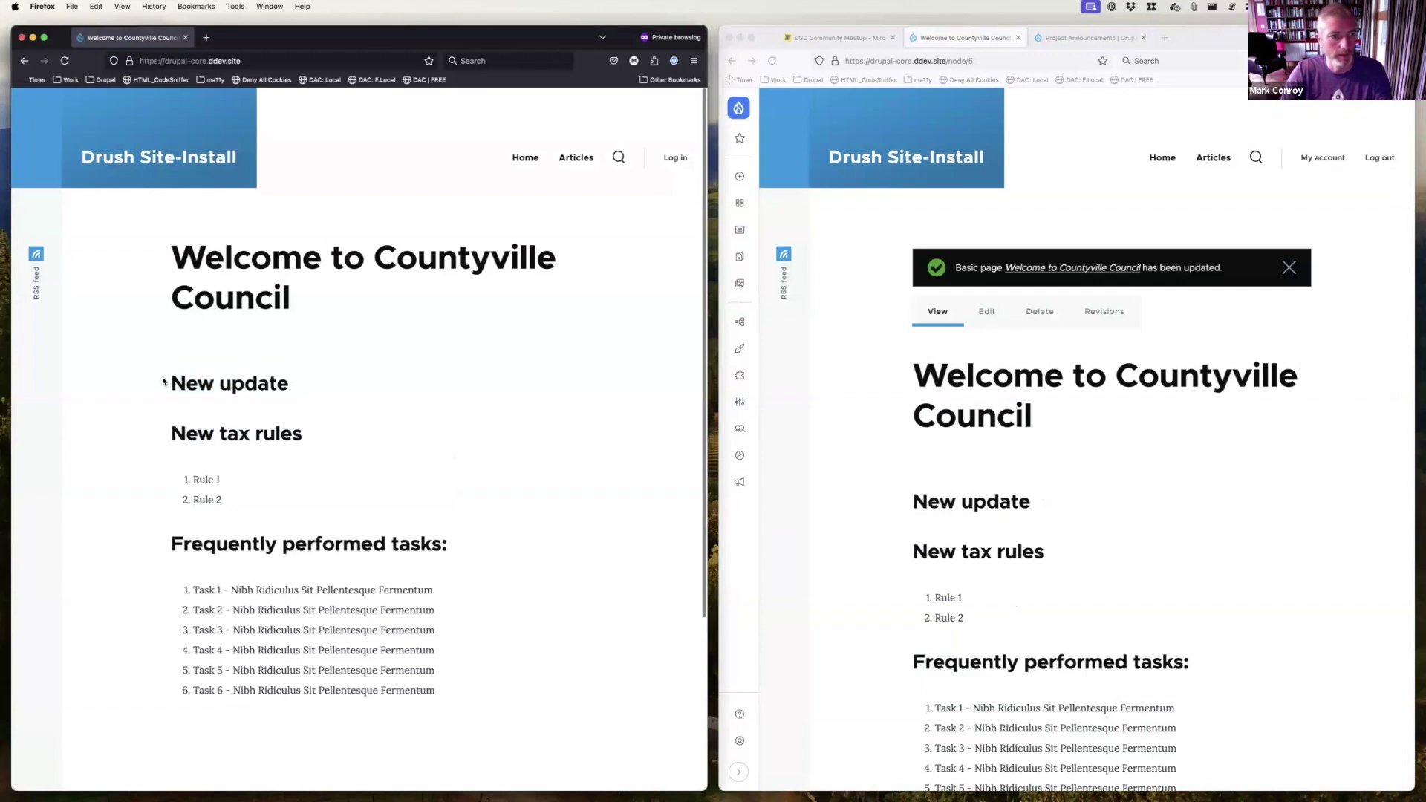
triple_click(292, 379)
left_click(315, 386)
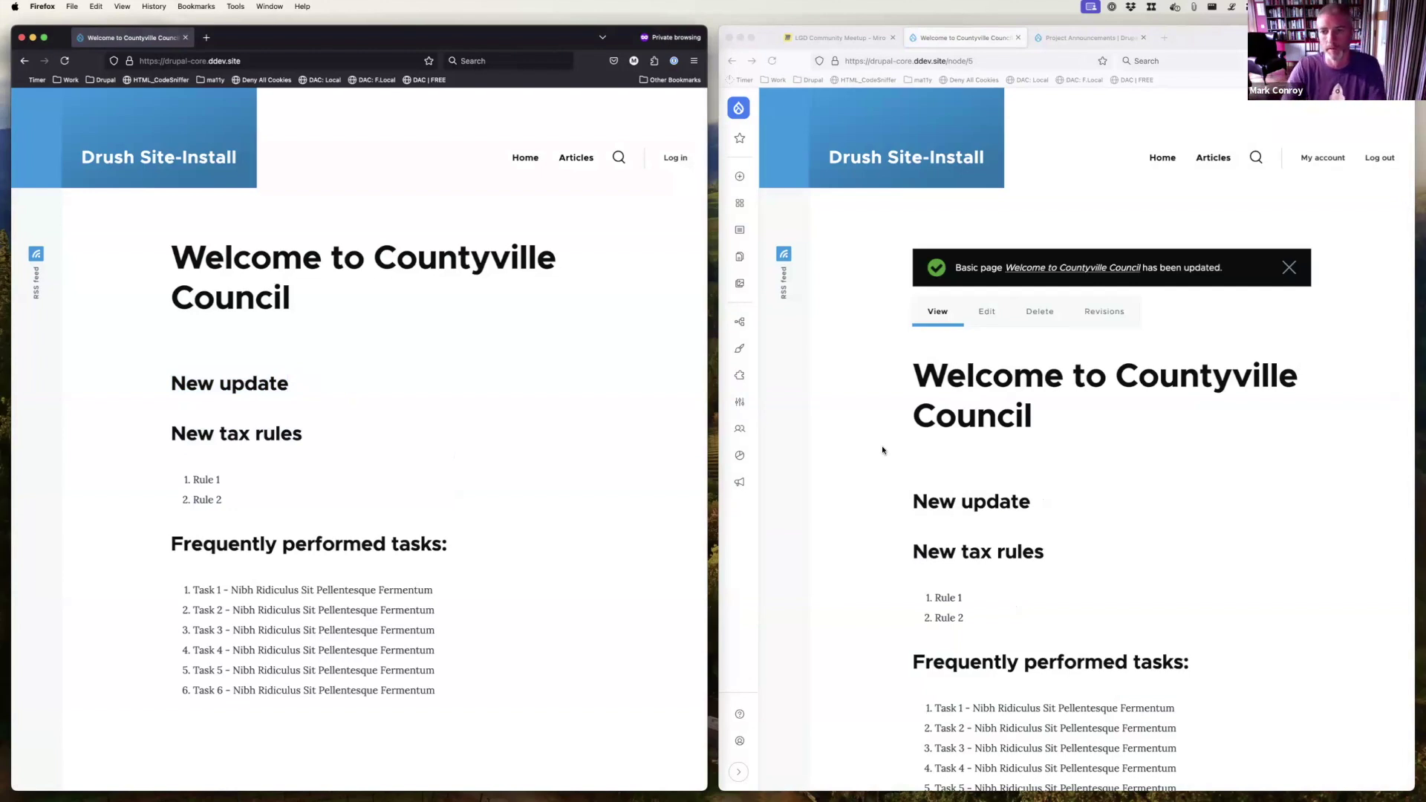
- Review the "Markdown in ckeditor" item in the TextEdit notes, and open the Welcome to Countyville Council page for editing in Firefox
left_click(932, 379)
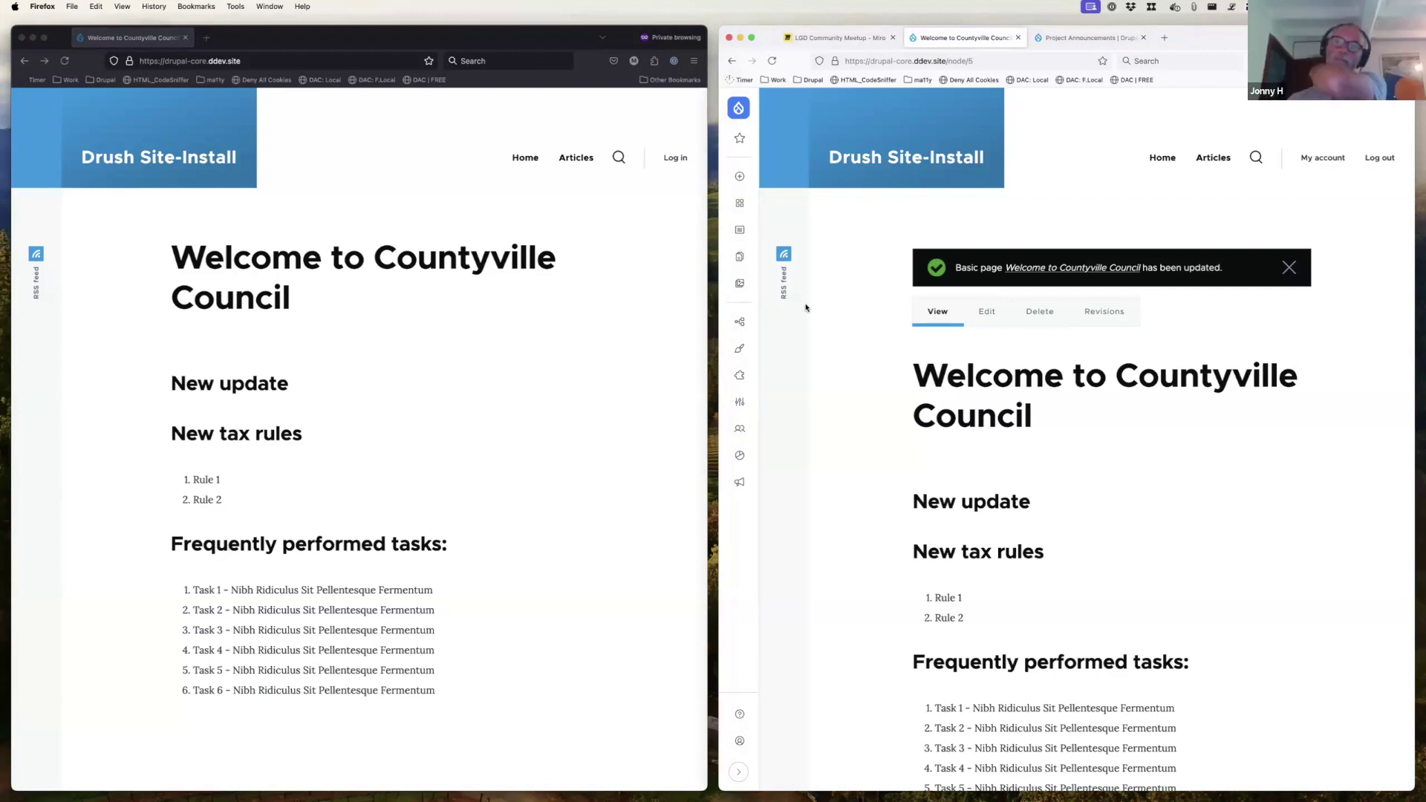
key("super+Tab")
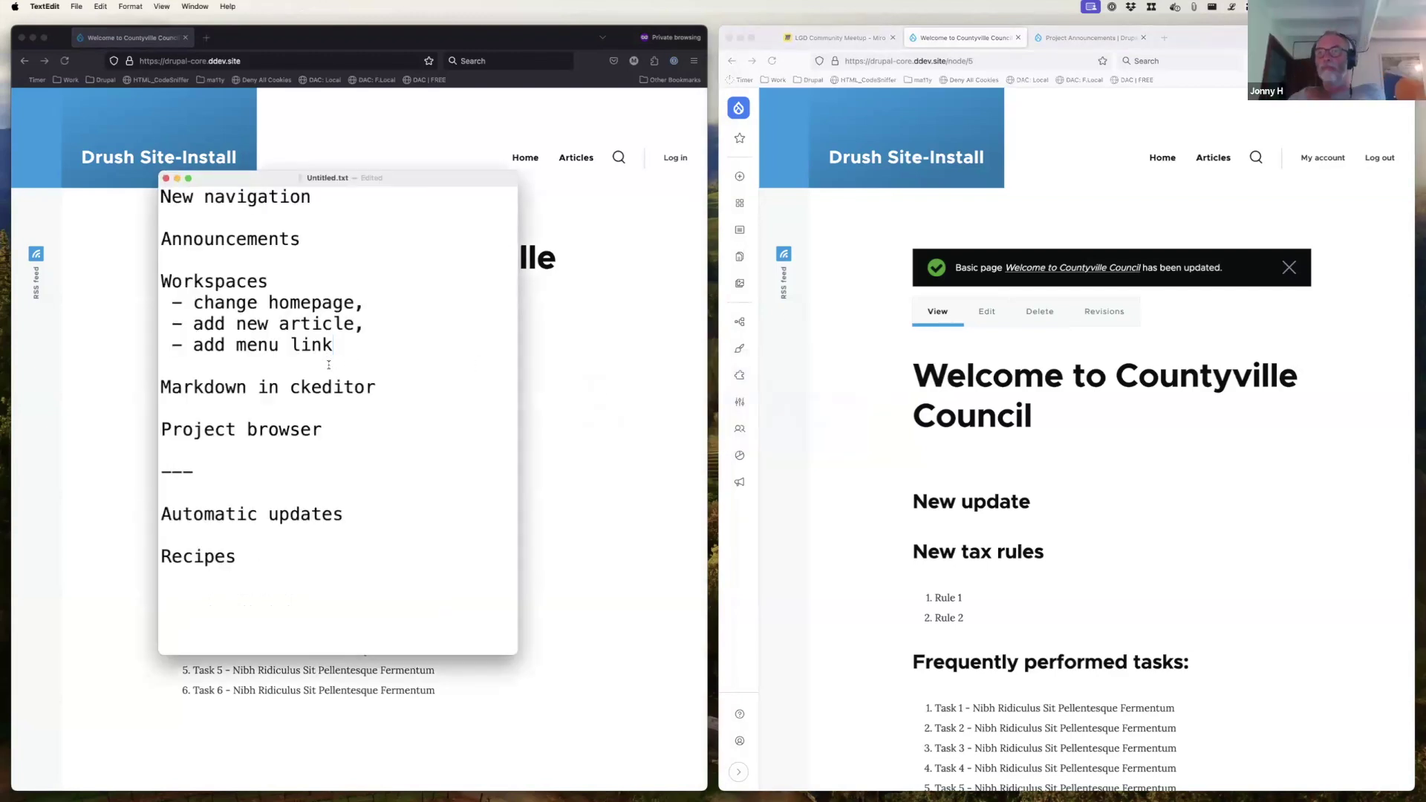
left_click(413, 384)
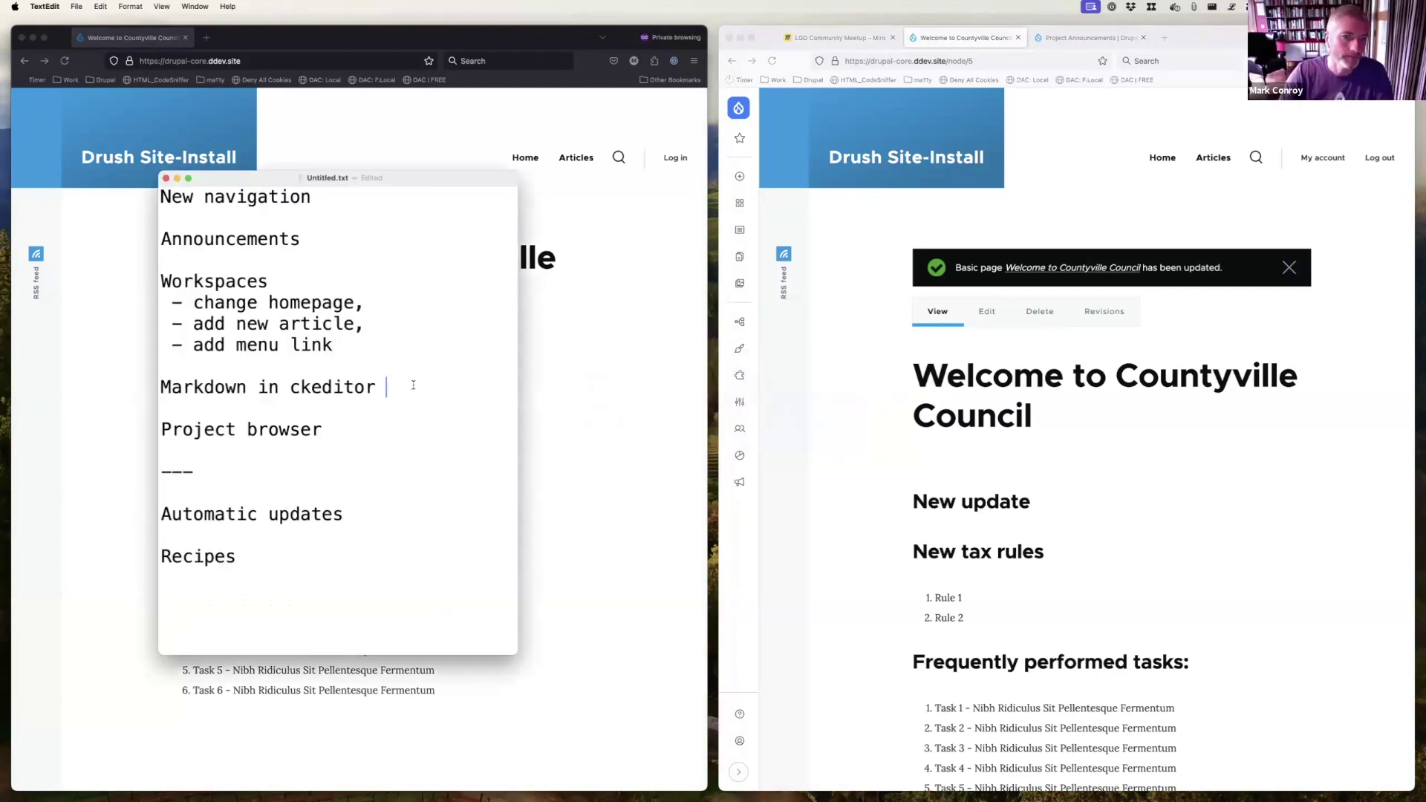
triple_click(203, 385)
left_click(1024, 445)
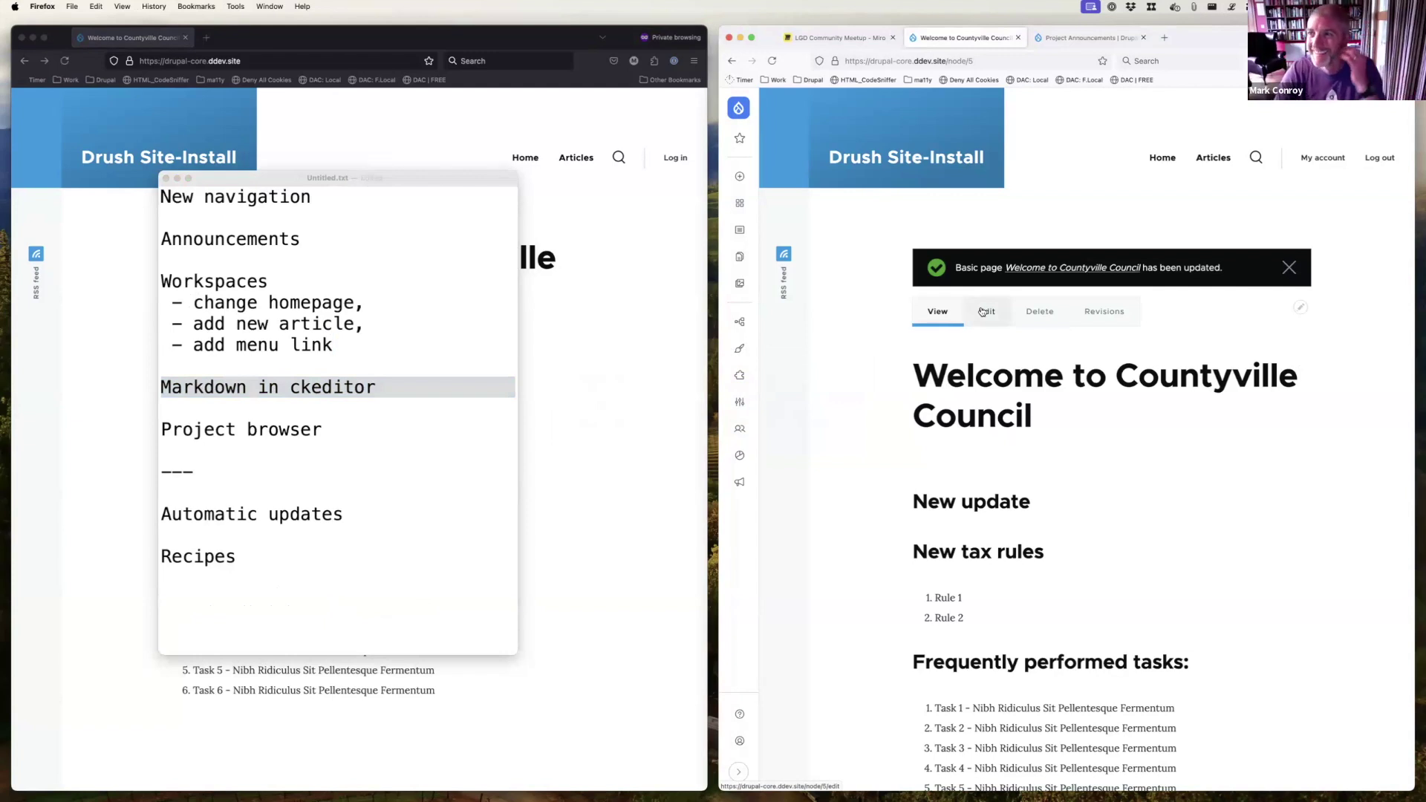
left_click(982, 311)
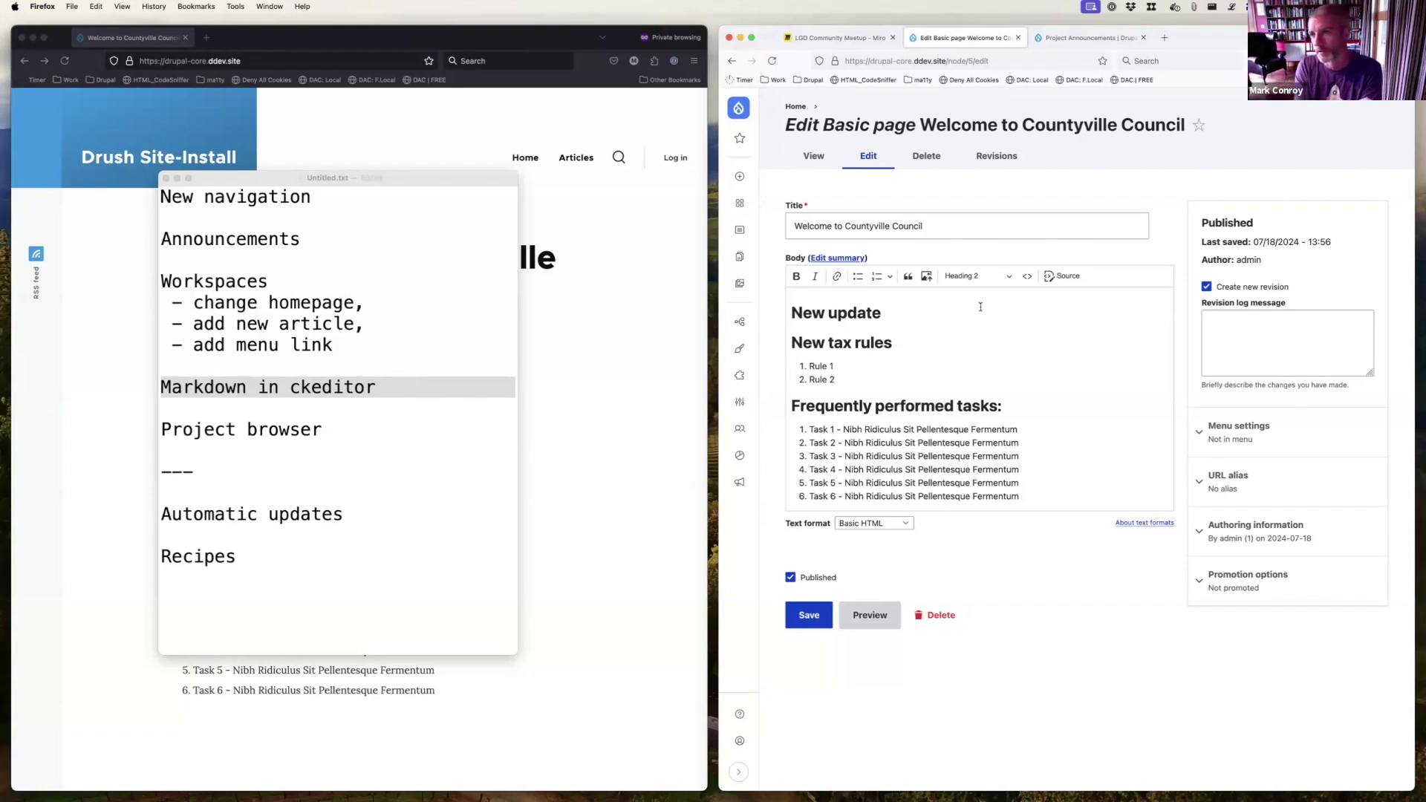
left_click(930, 309)
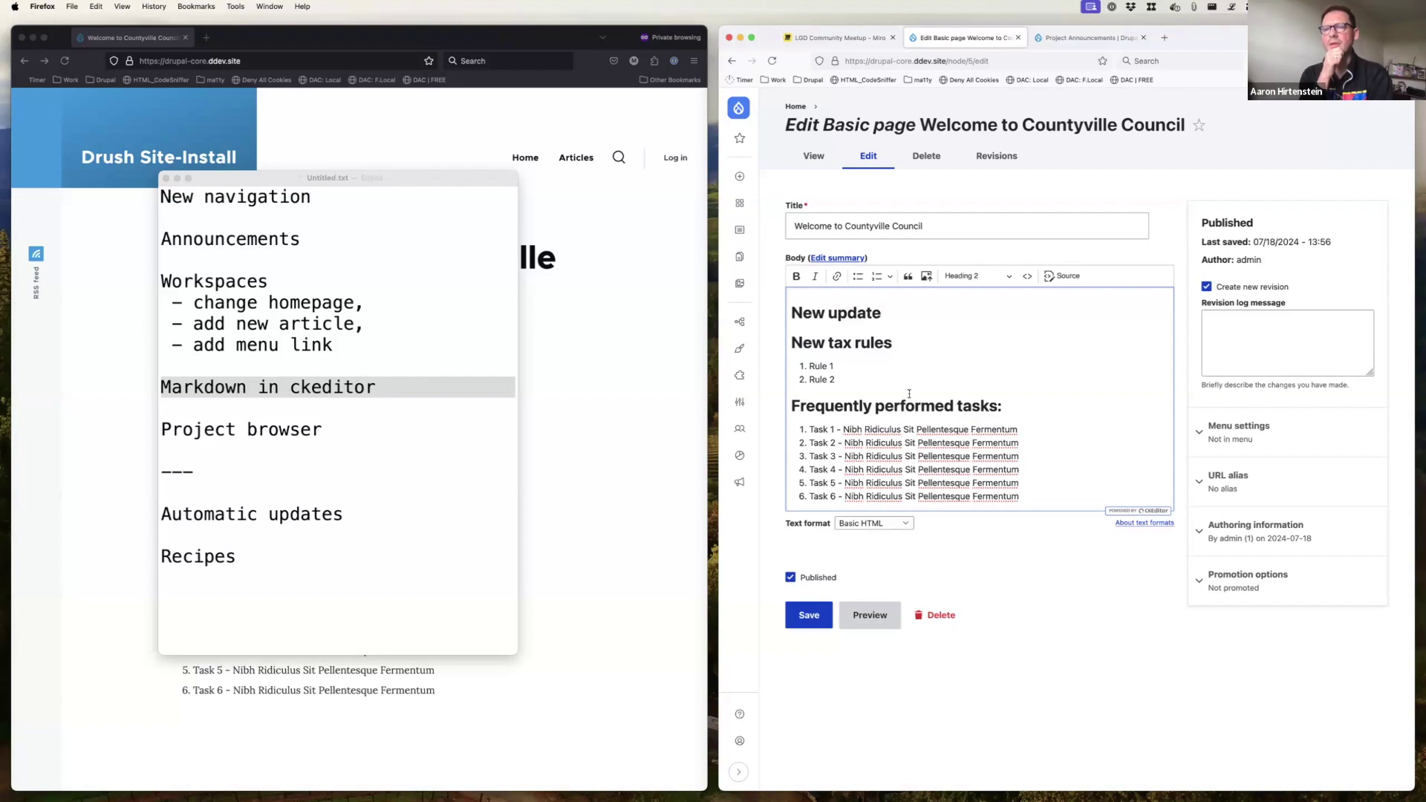
- View the Workspaces list in a separate browser tab, and return to the page's edit form
mouse_move(739, 404)
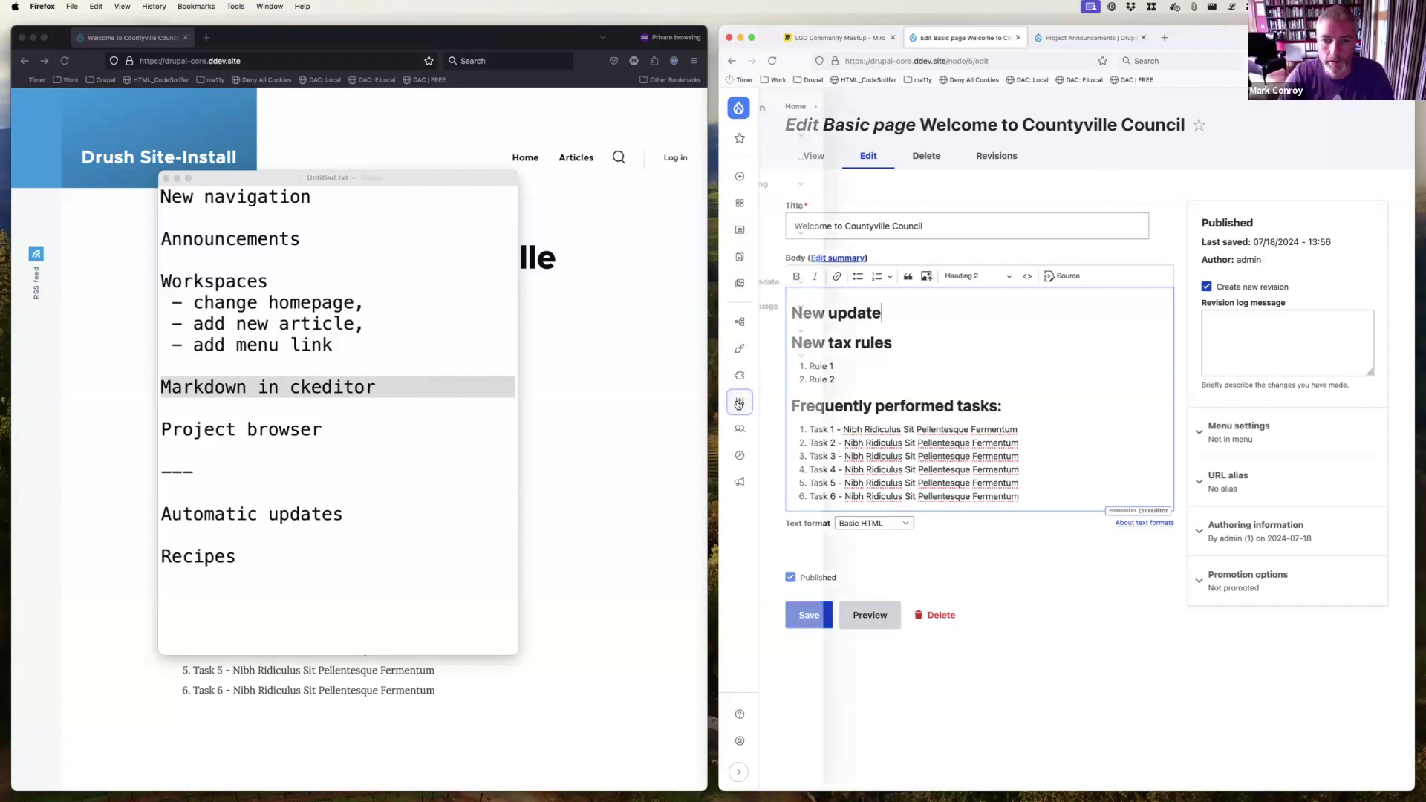
left_click(801, 361)
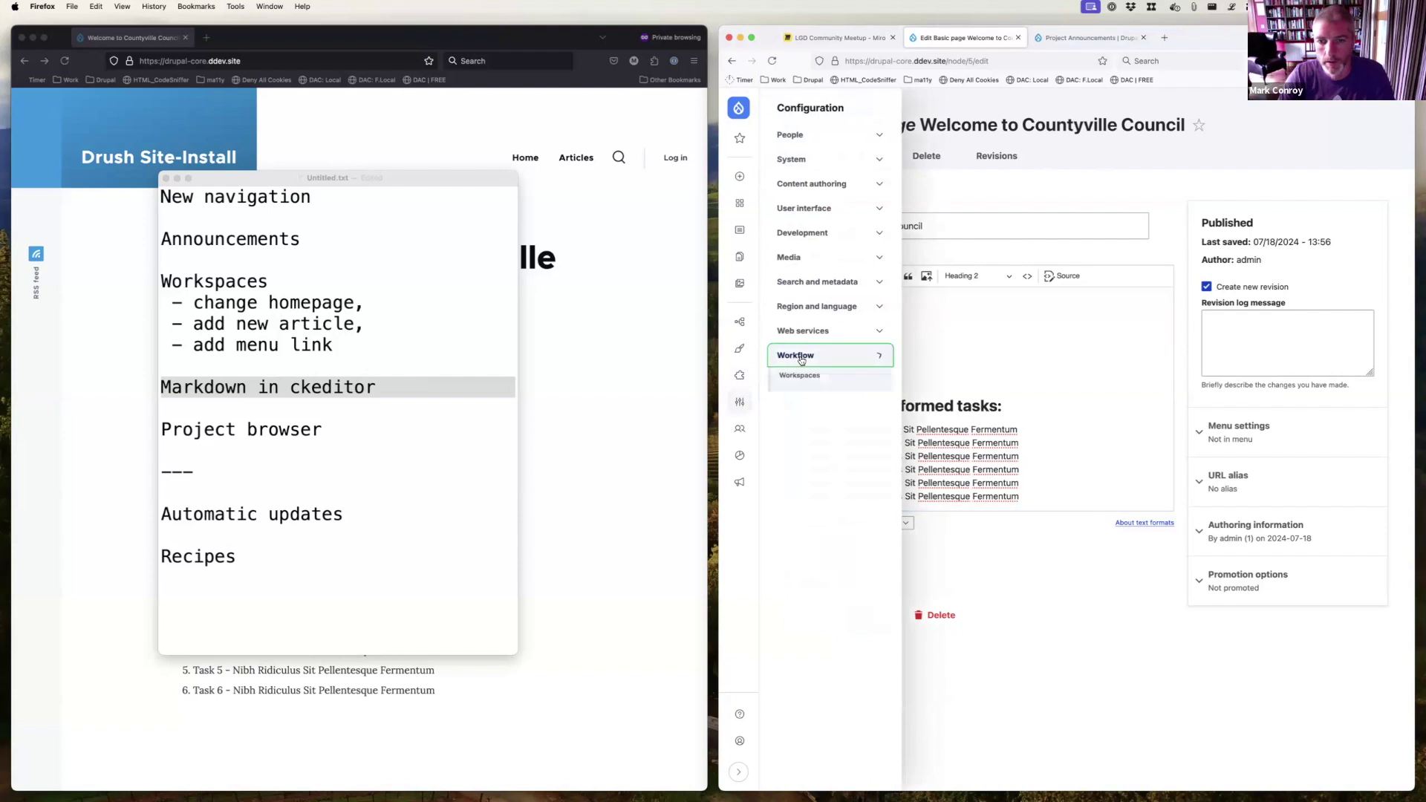
left_click(799, 375, "super")
left_click(1089, 37)
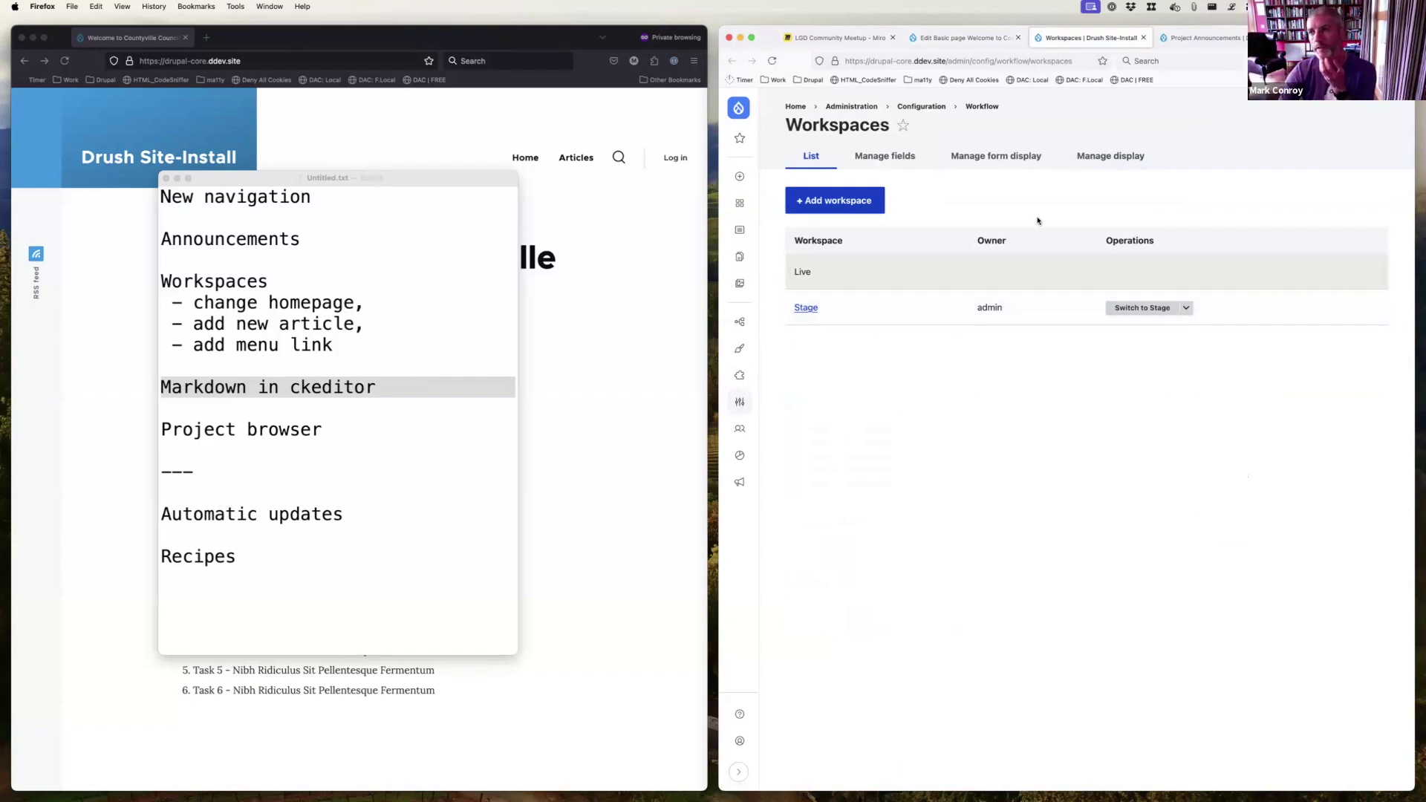
left_click(974, 49)
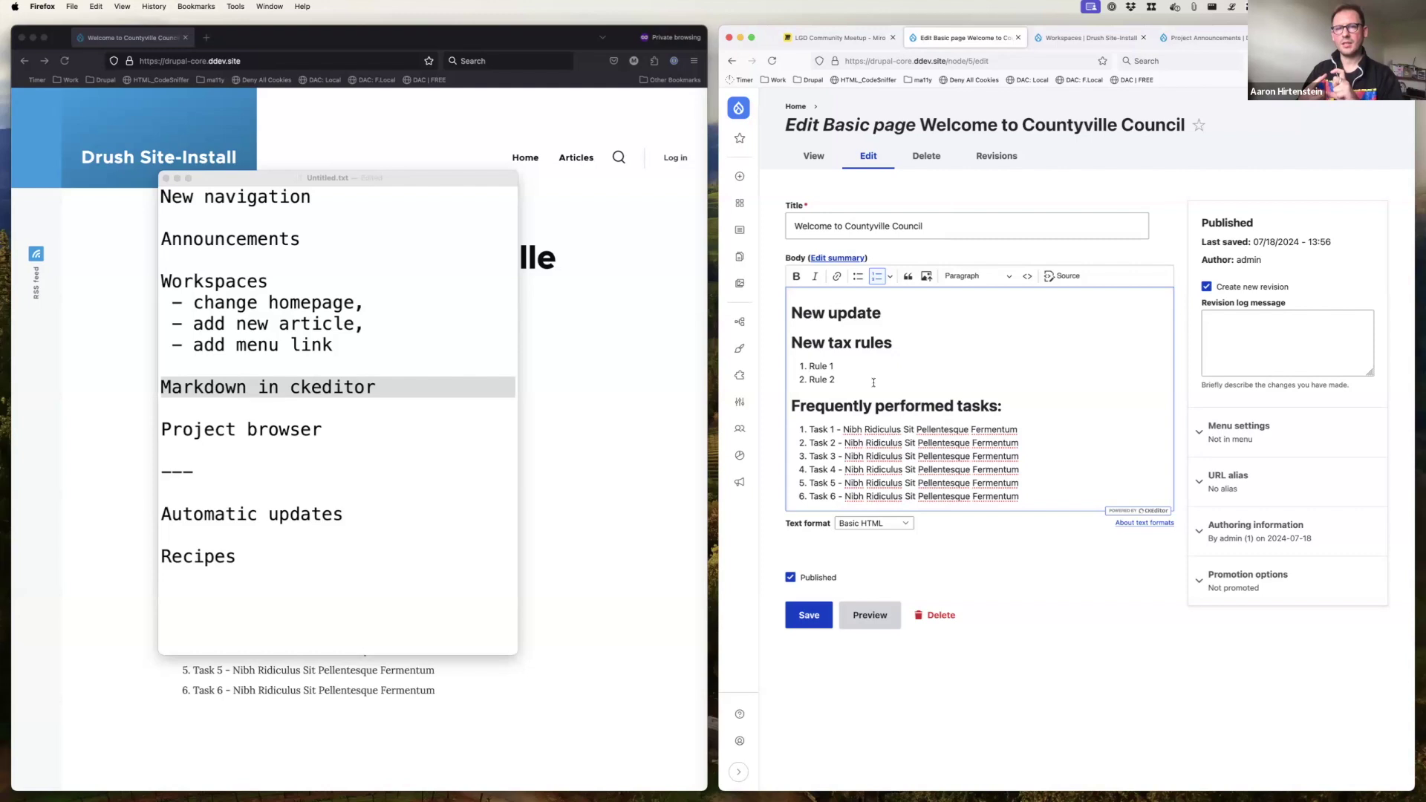
- Add an empty paragraph below the Frequently performed tasks list in the page body
left_click(588, 397)
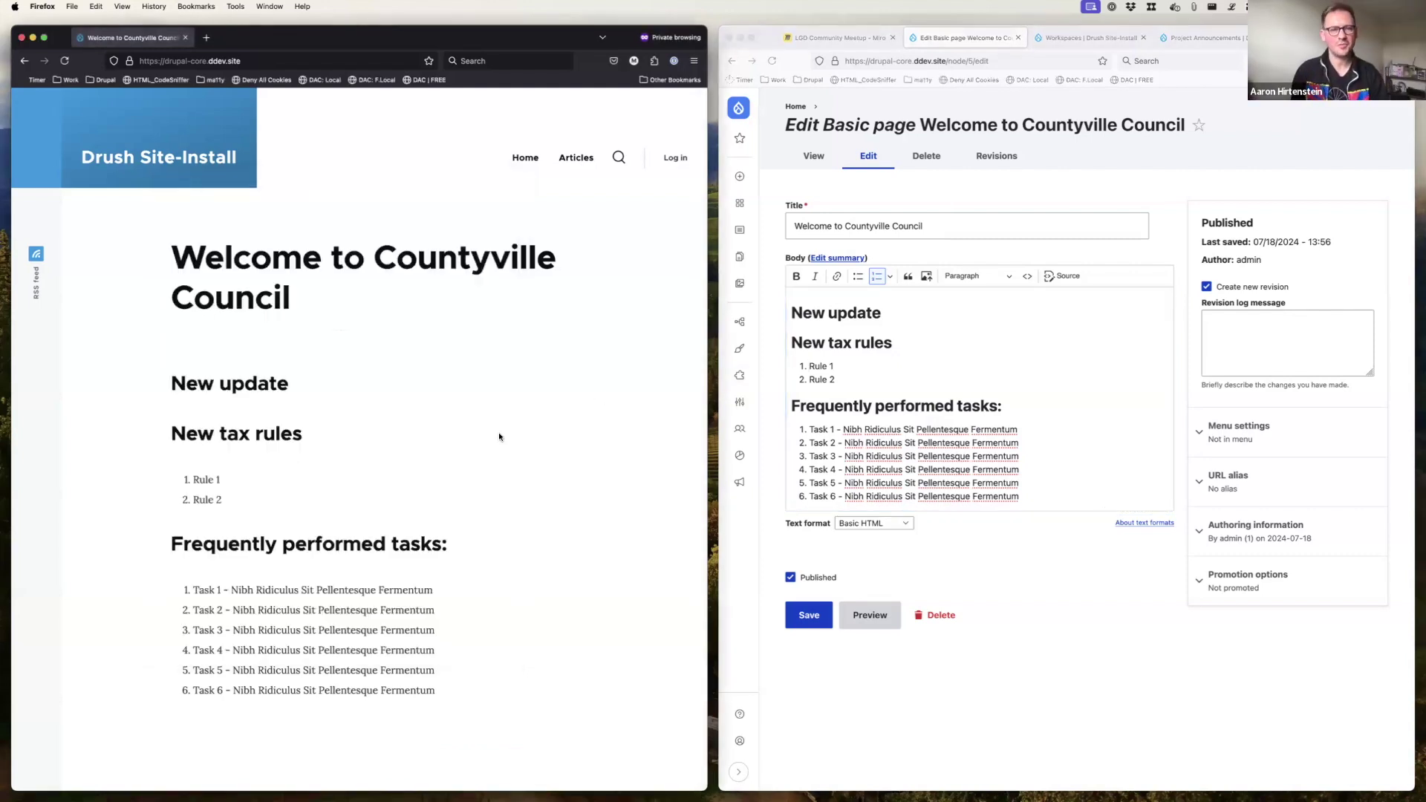
left_click(913, 336)
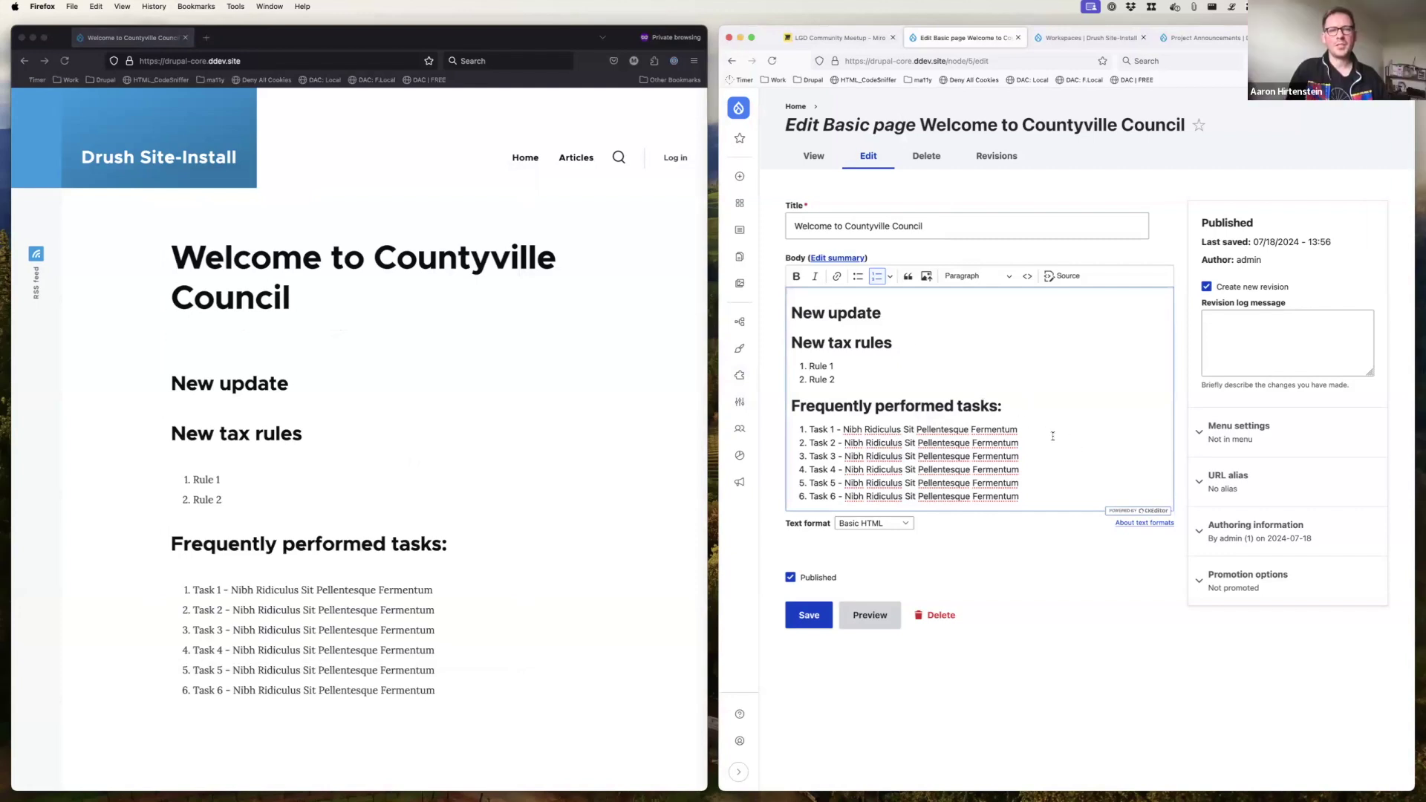
key("super+Down")
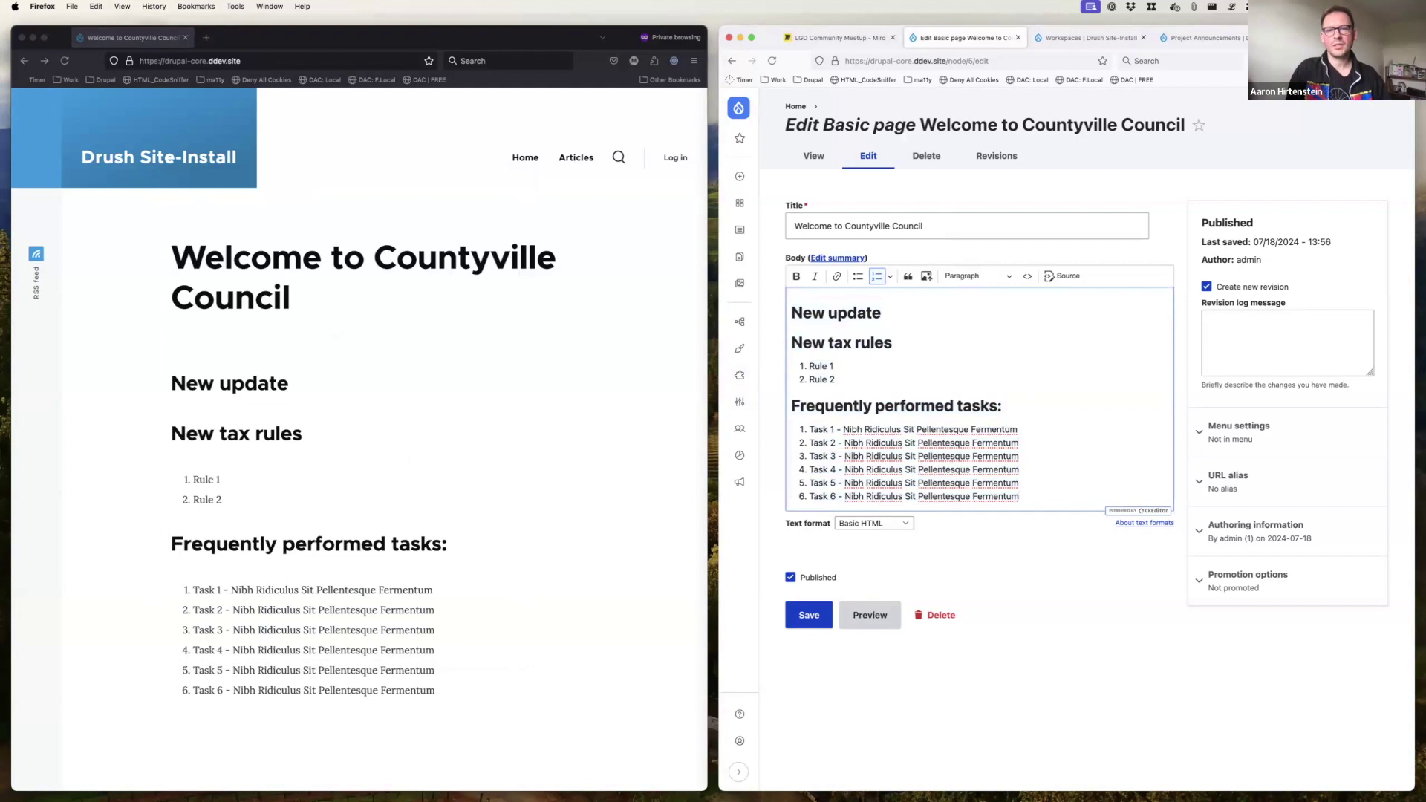
key("Return")
key("Return")
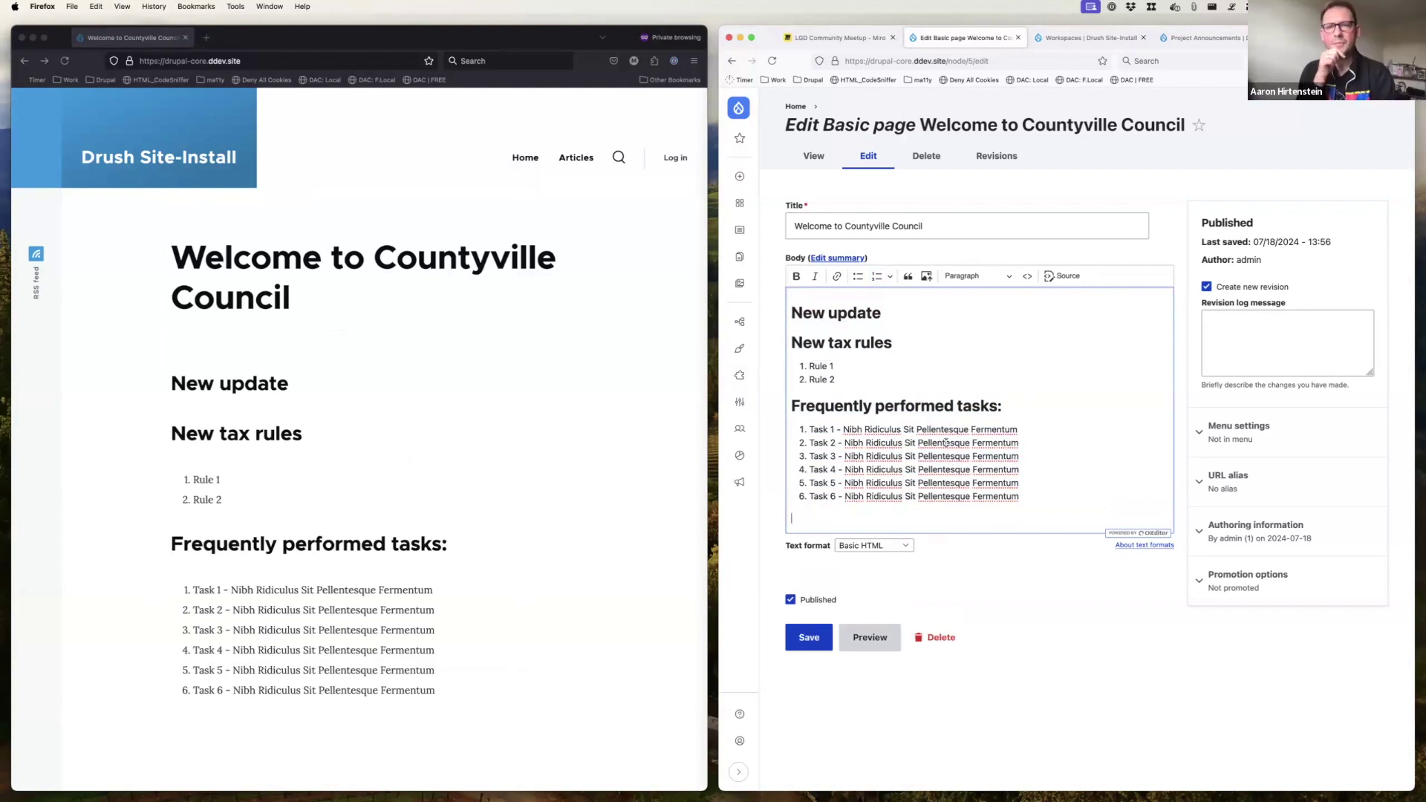
- Review the "Markdown in ckeditor" and "Project browser" items in the TextEdit notes
key("super+Tab")
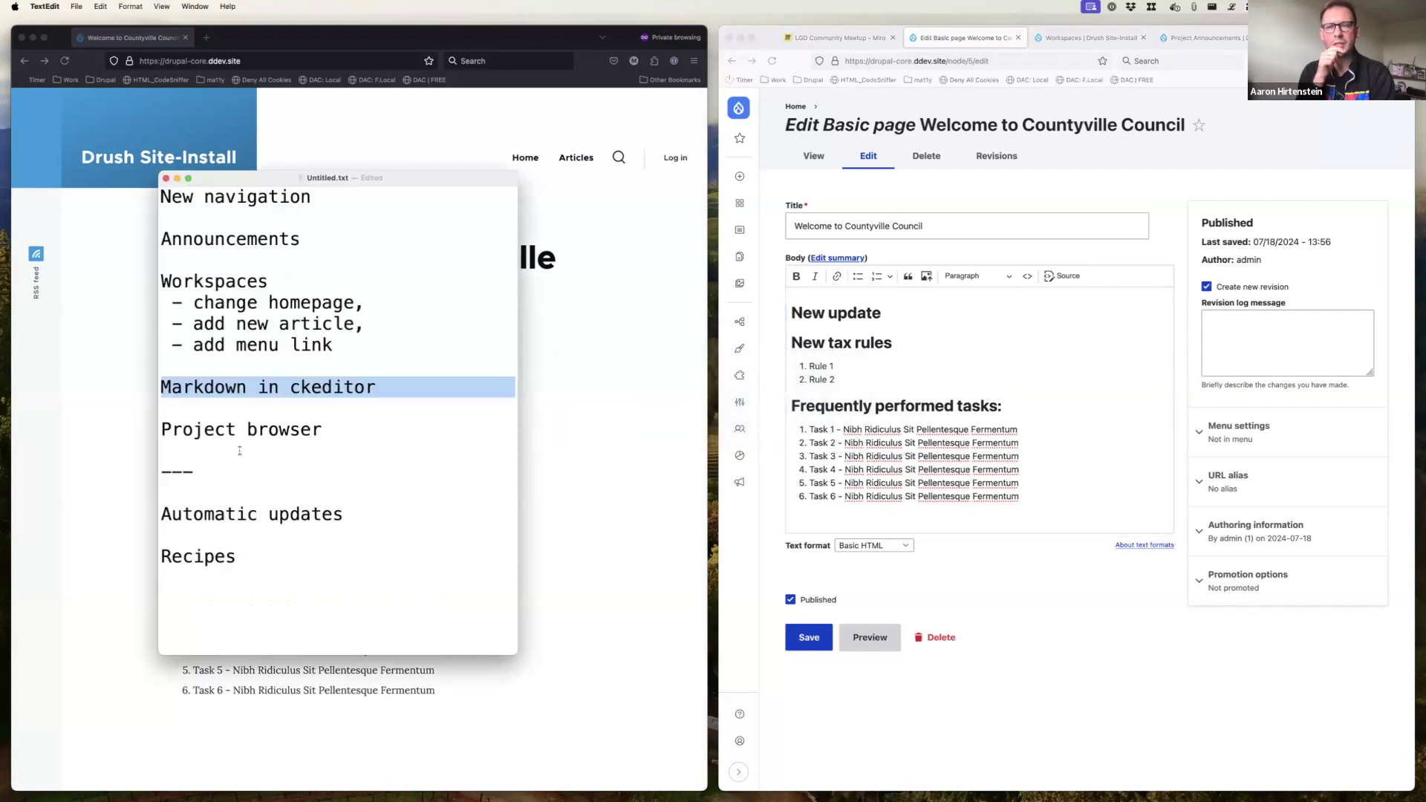
left_click(366, 396)
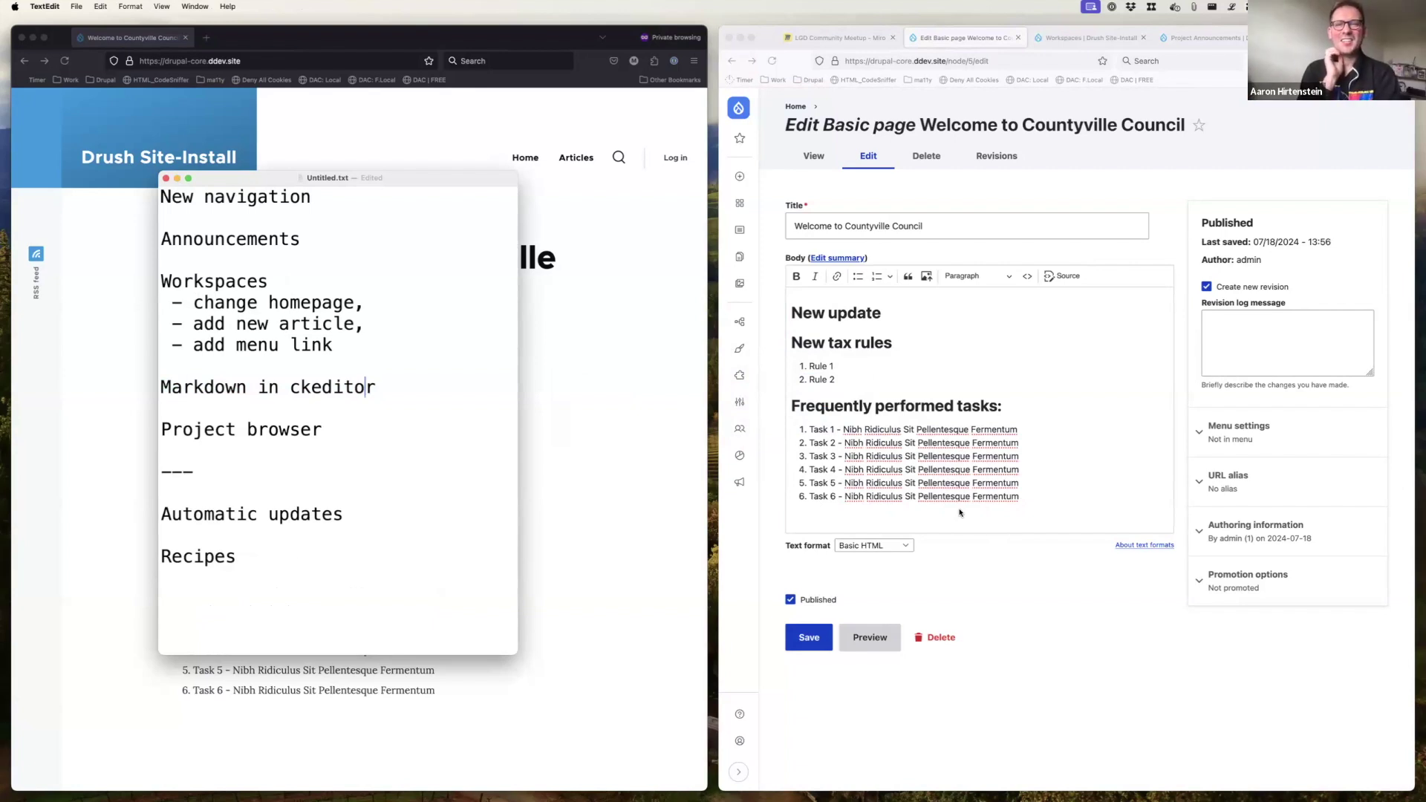
left_click(873, 526)
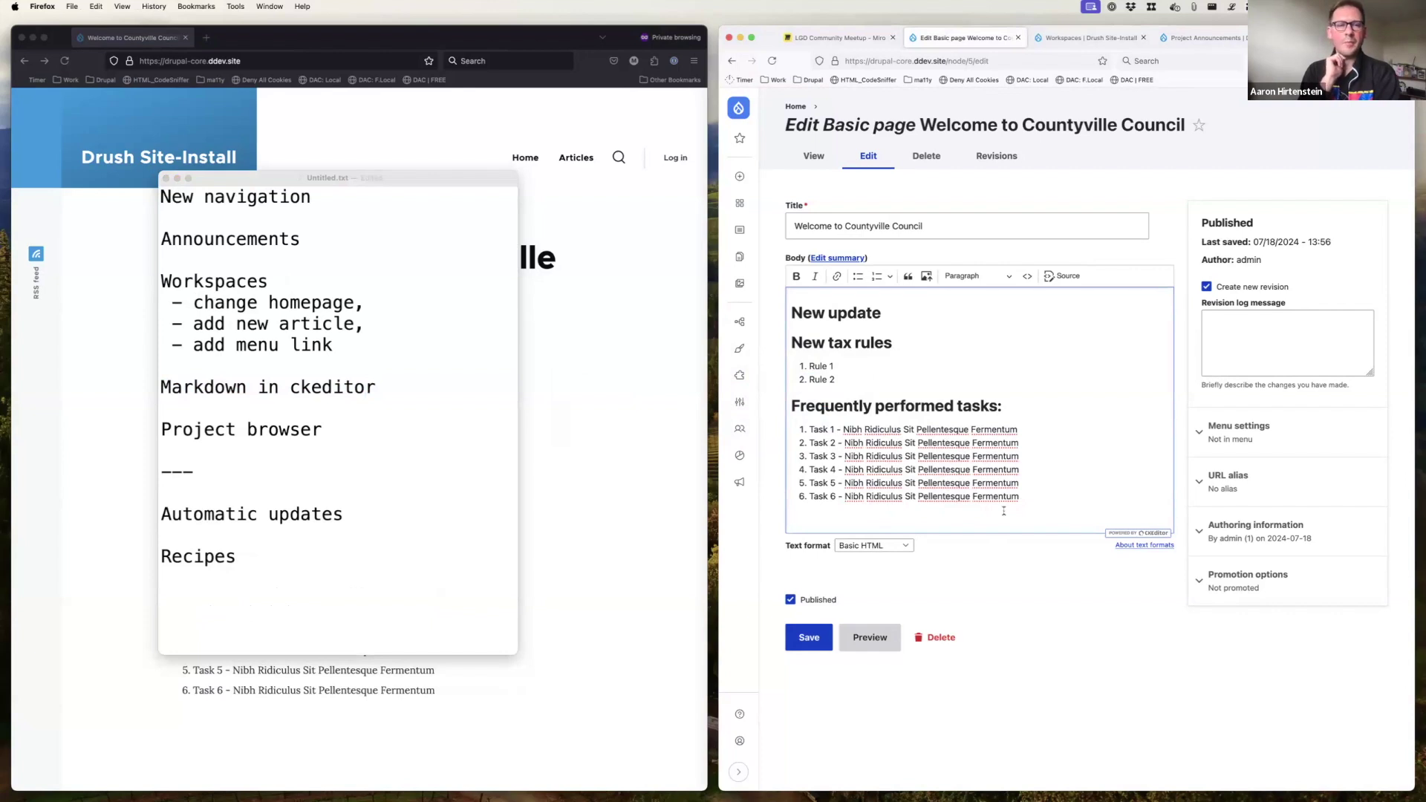
left_click(322, 430)
left_click_drag(322, 430, 162, 387)
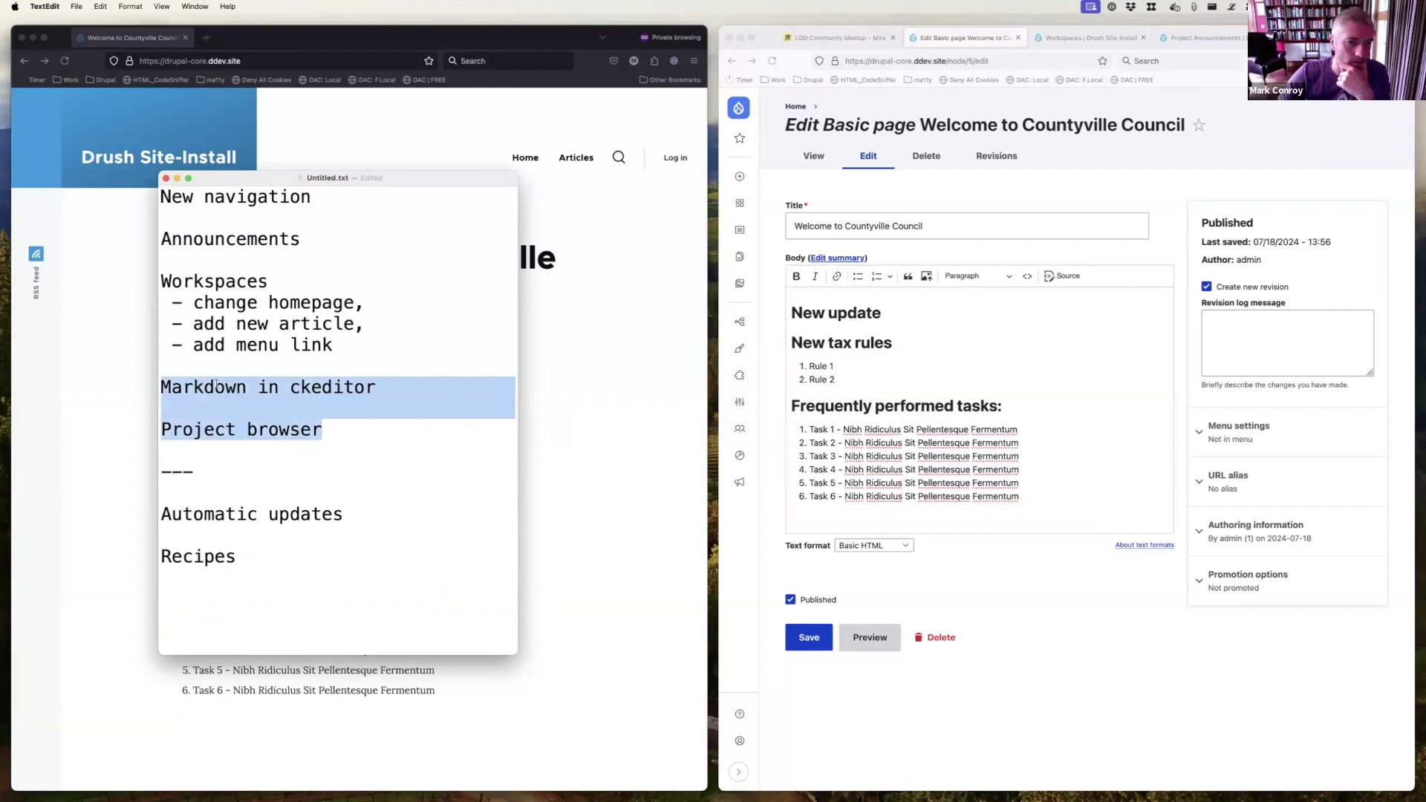
double_click(205, 433)
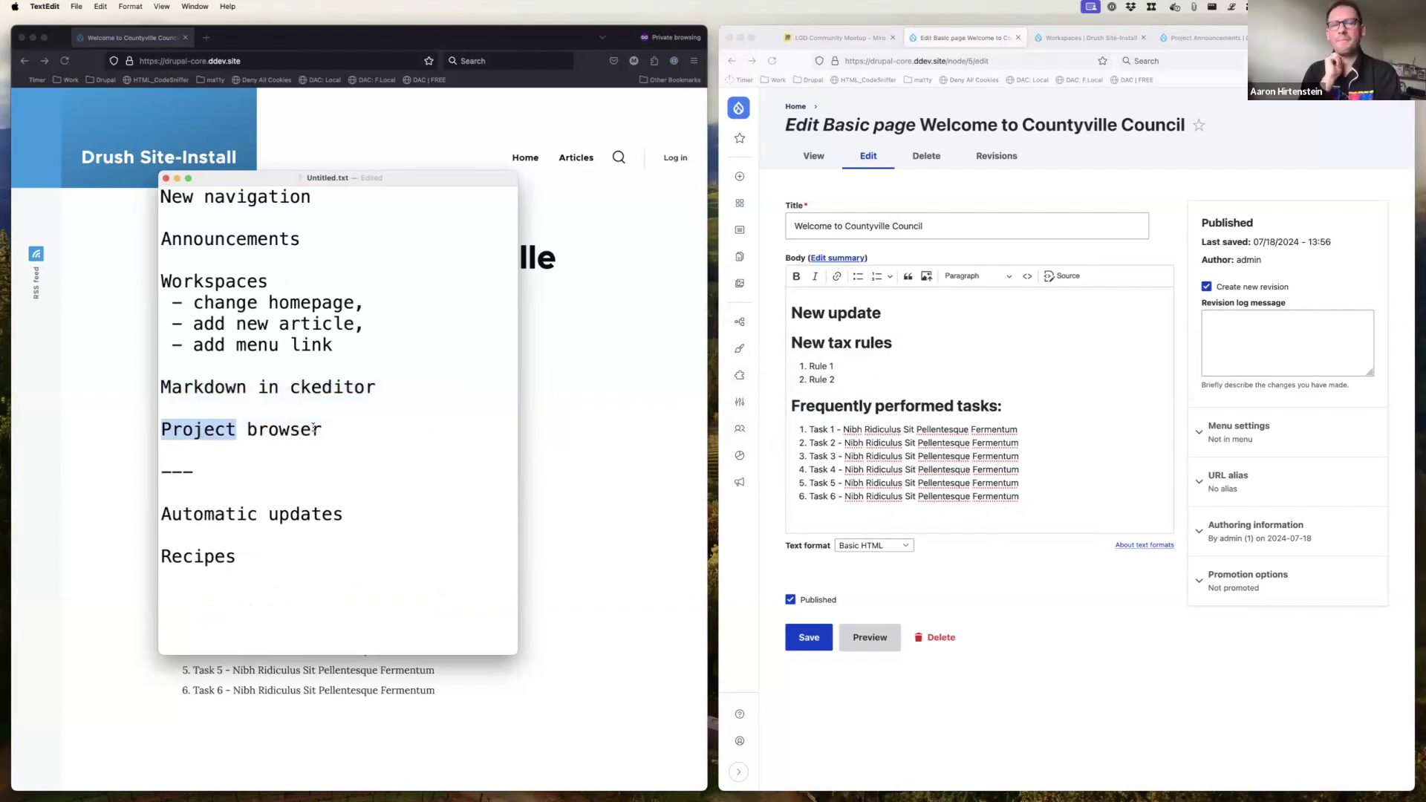
- Try entering "1 rule 1" as a line below the task list in the Firefox page editor, and erase the attempt
left_click(860, 519)
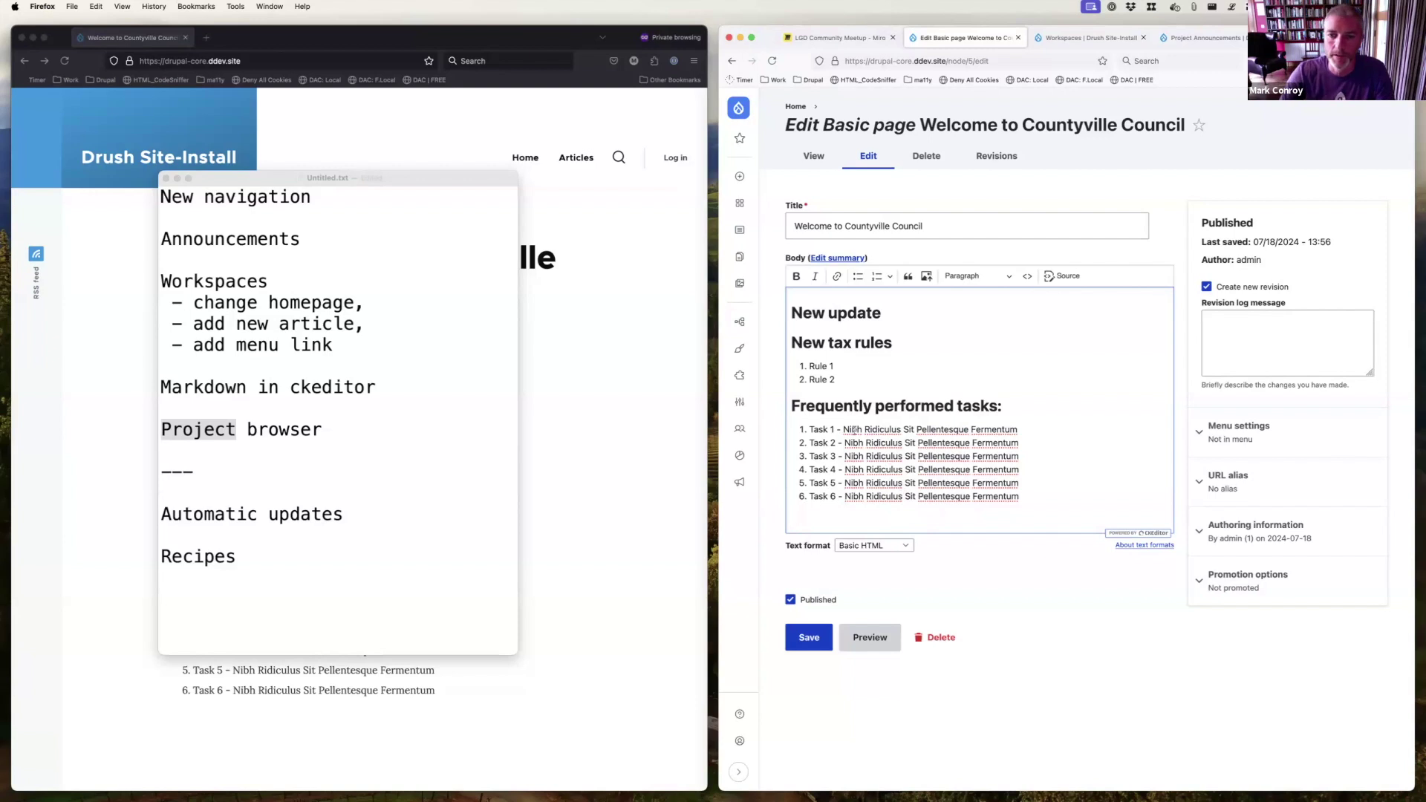
left_click_drag(792, 366, 815, 405)
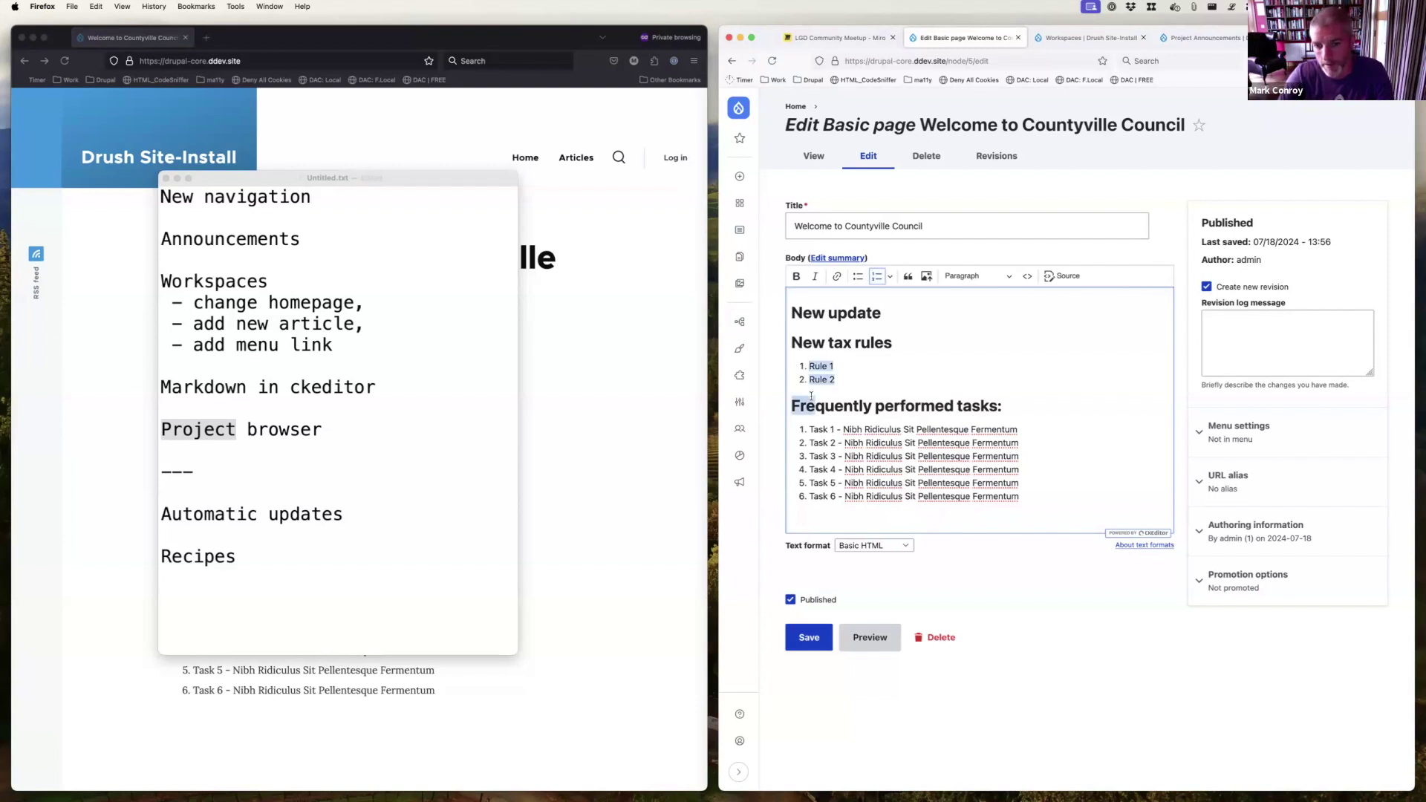
left_click(825, 514)
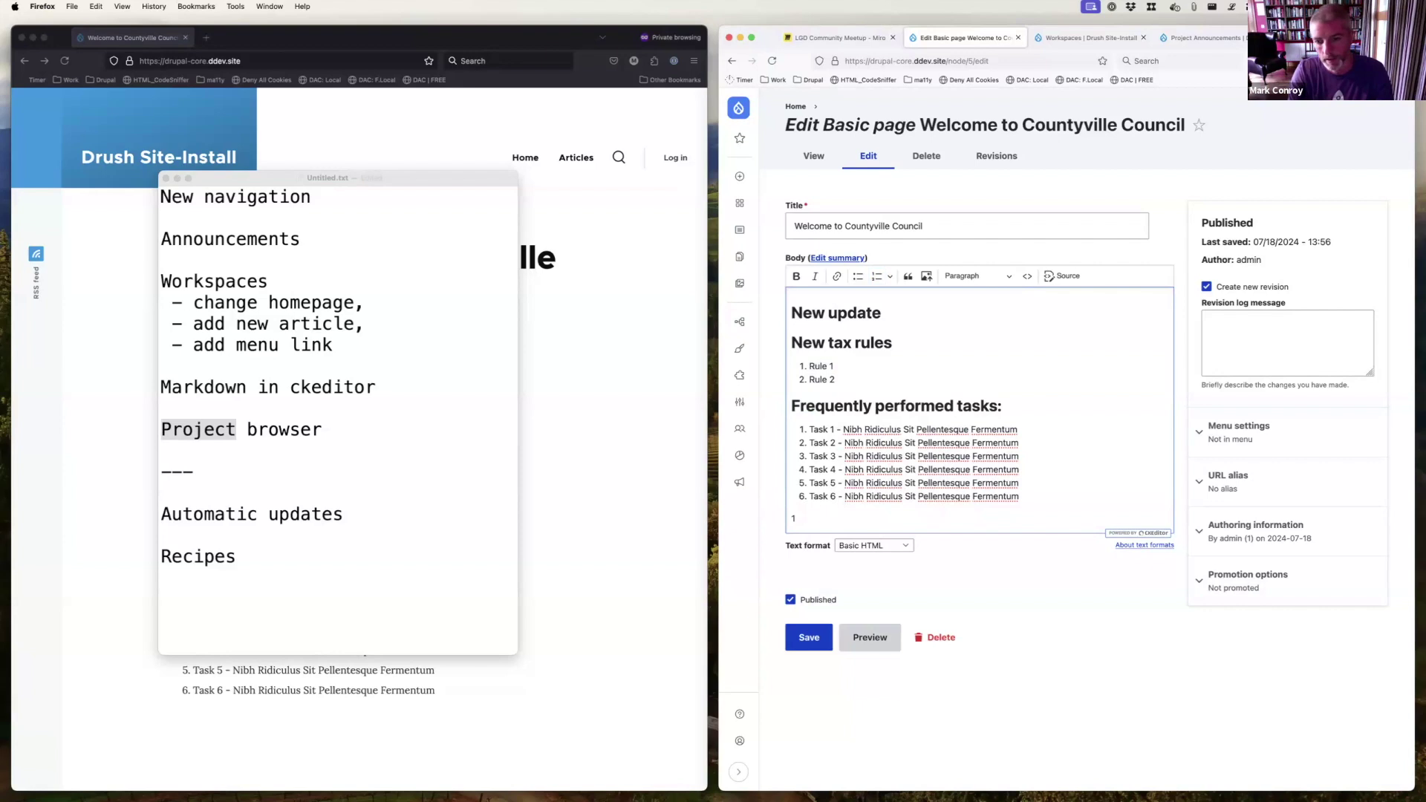
type("1 rule 1")
key("Return")
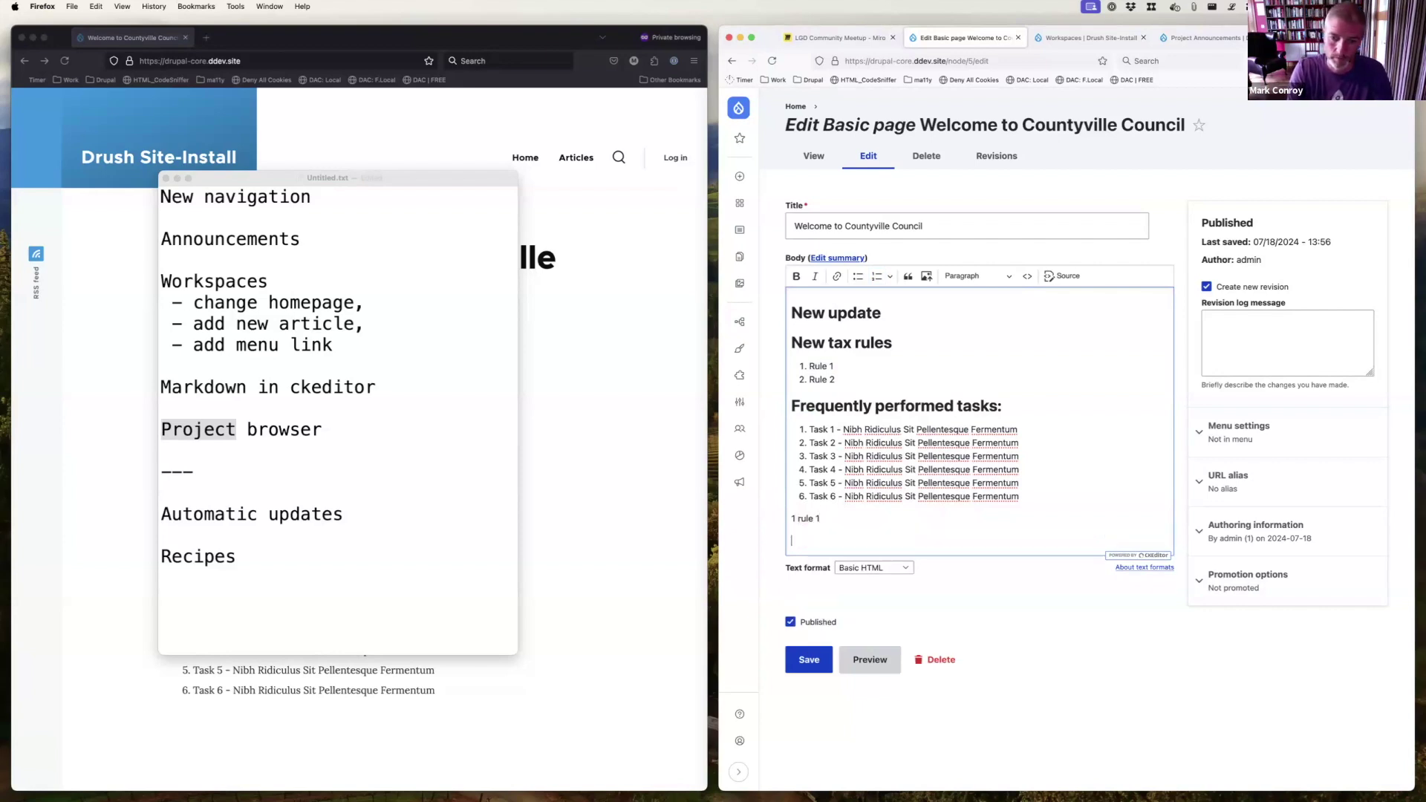
key("BackSpace")
key("BackSpace")
key("BackSpace")
key("BackSpace")
key("BackSpace")
key("BackSpace")
key("BackSpace")
key("BackSpace")
key("BackSpace")
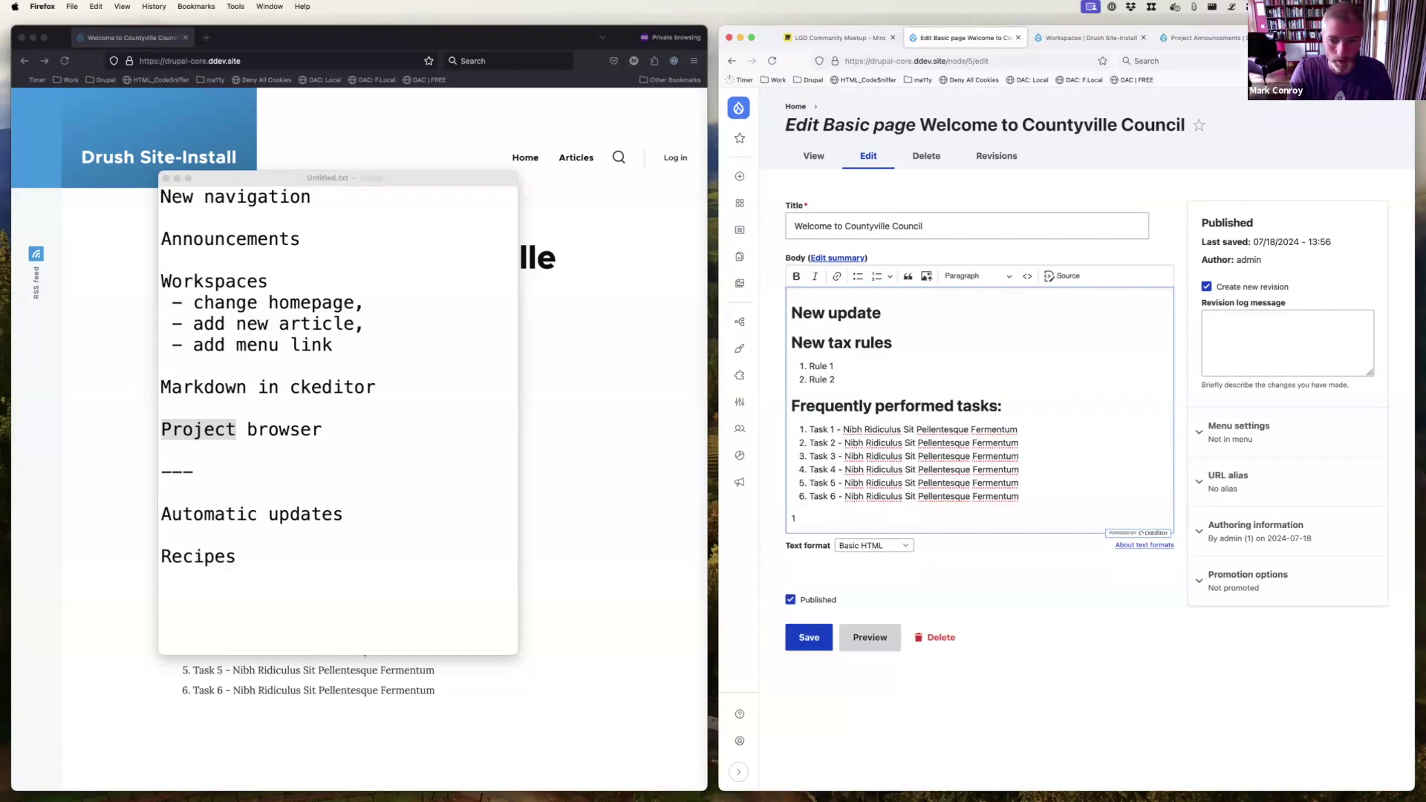
- Use Markdown numbering to create a numbered list below the task list, with "item" as its first entry
type(".")
key("Return")
key("Return")
type("1. ")
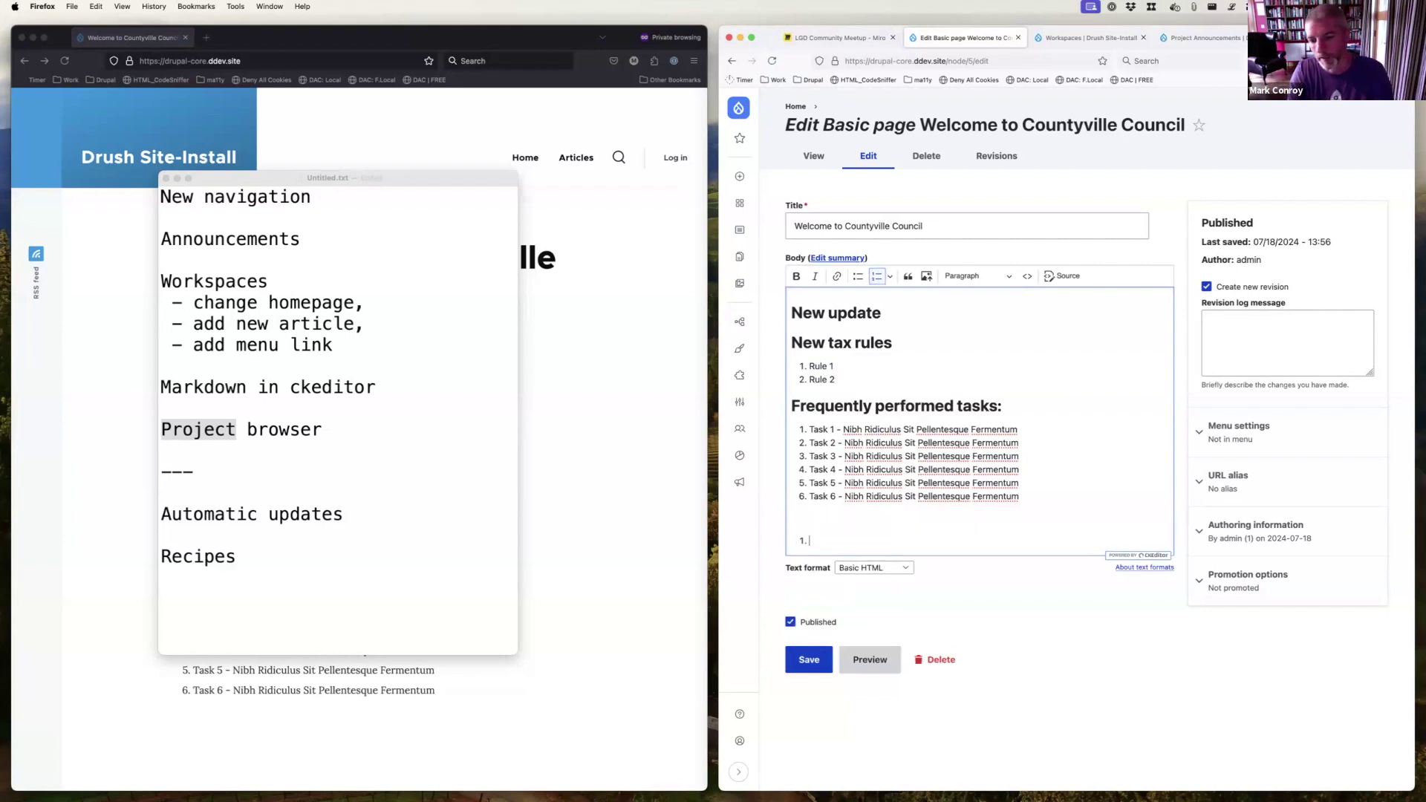
type("item")
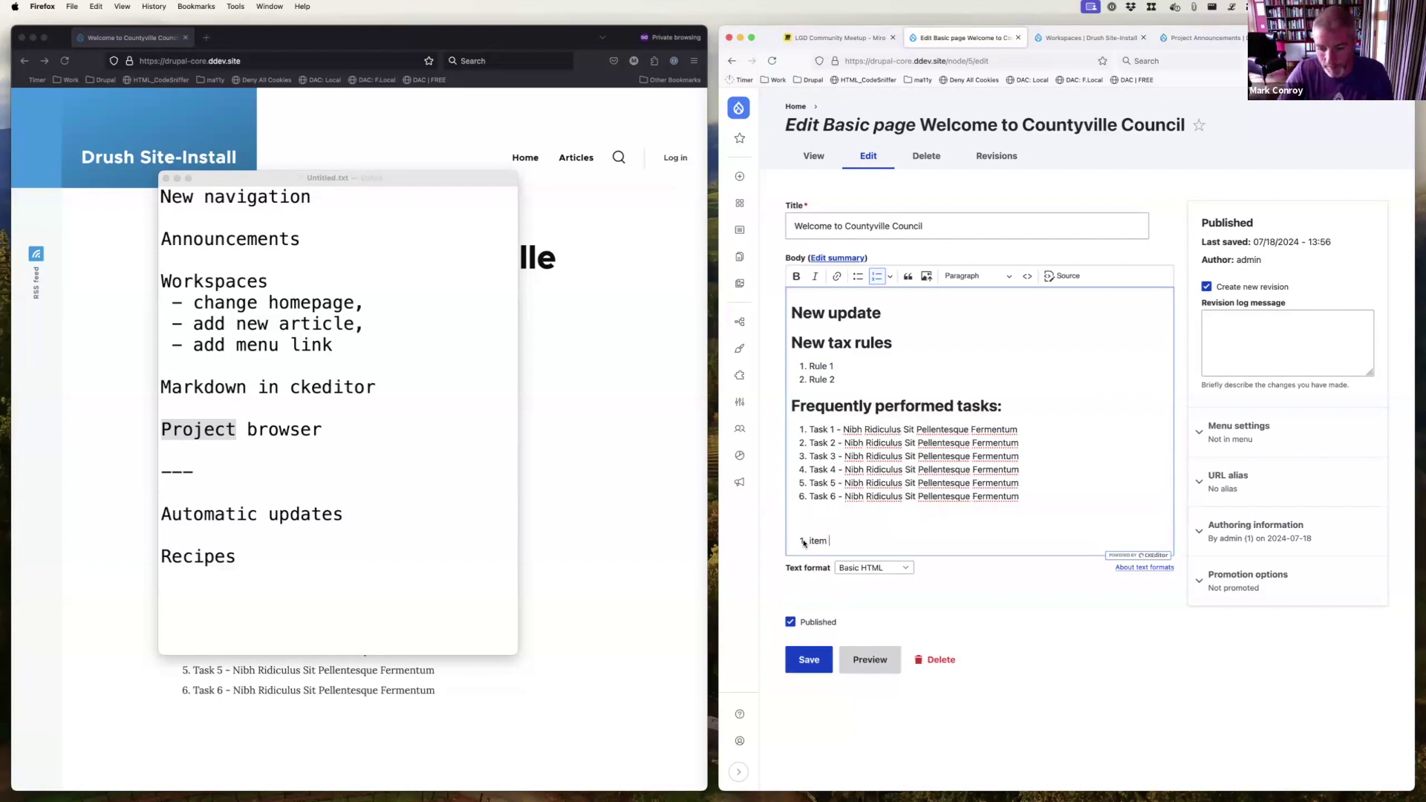
key("Return")
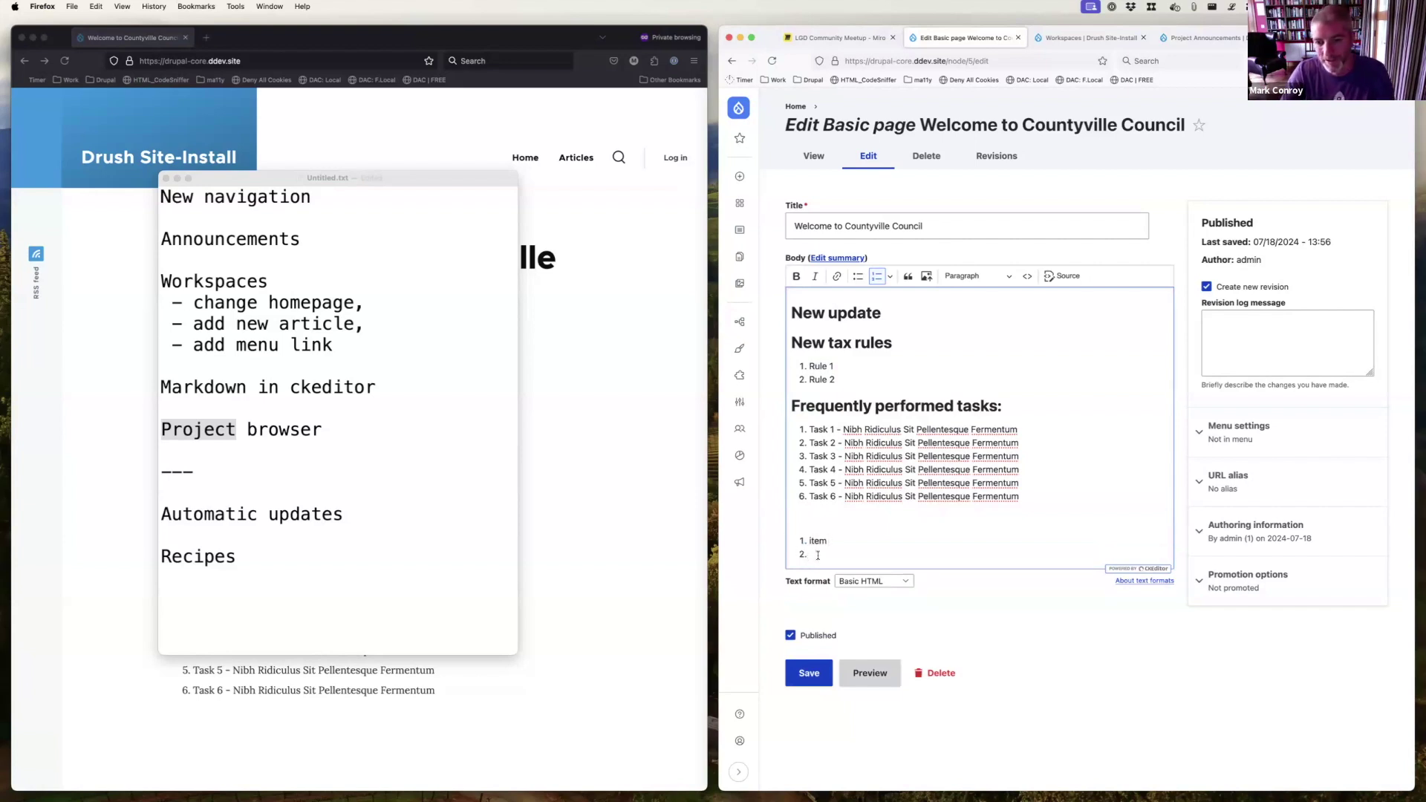
- End the list, add the lines "kldhf" and "dfasaf" below it, and convert both lines into a numbered list
key("Return")
type("kldhf")
key("Return")
type("dfasaf")
left_click_drag(820, 608, 791, 584)
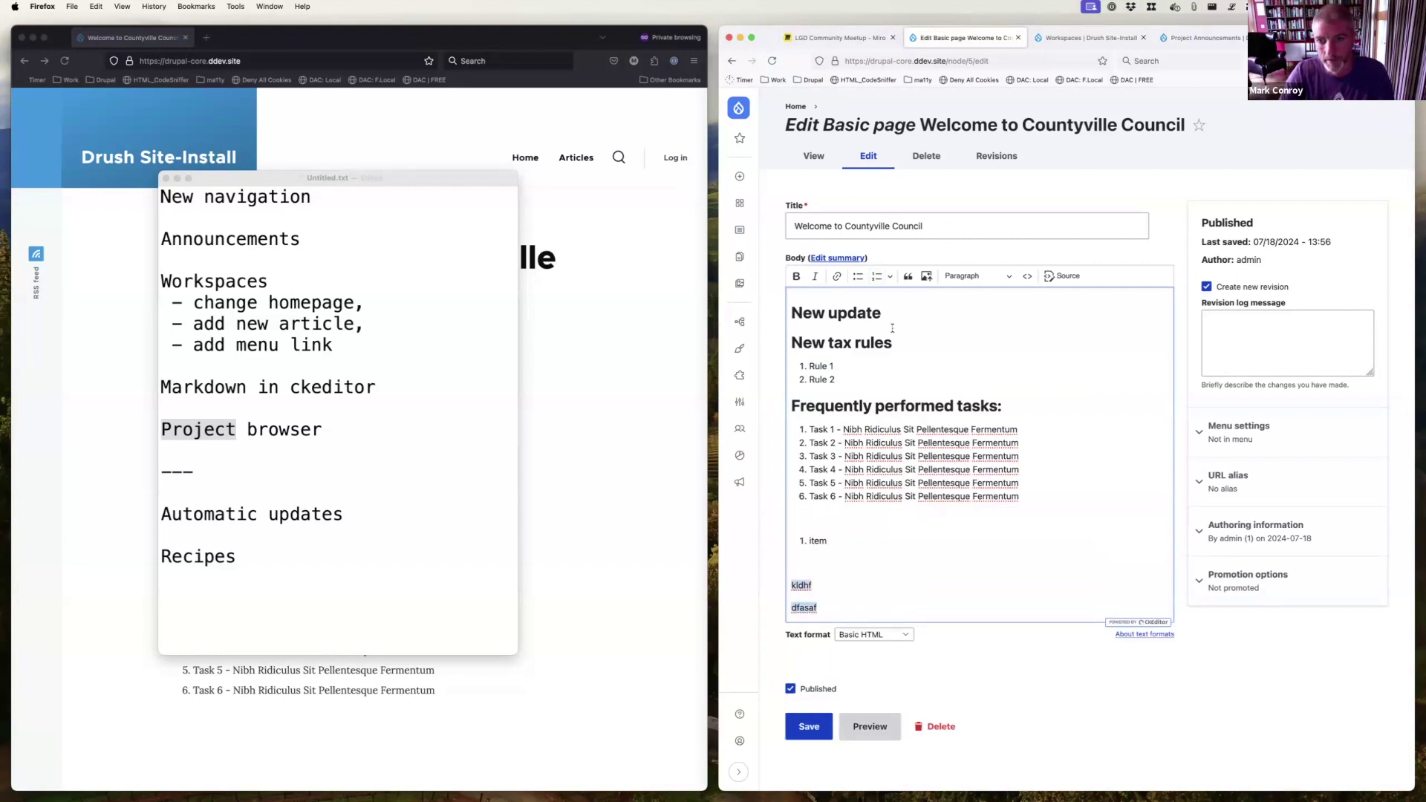
left_click(877, 281)
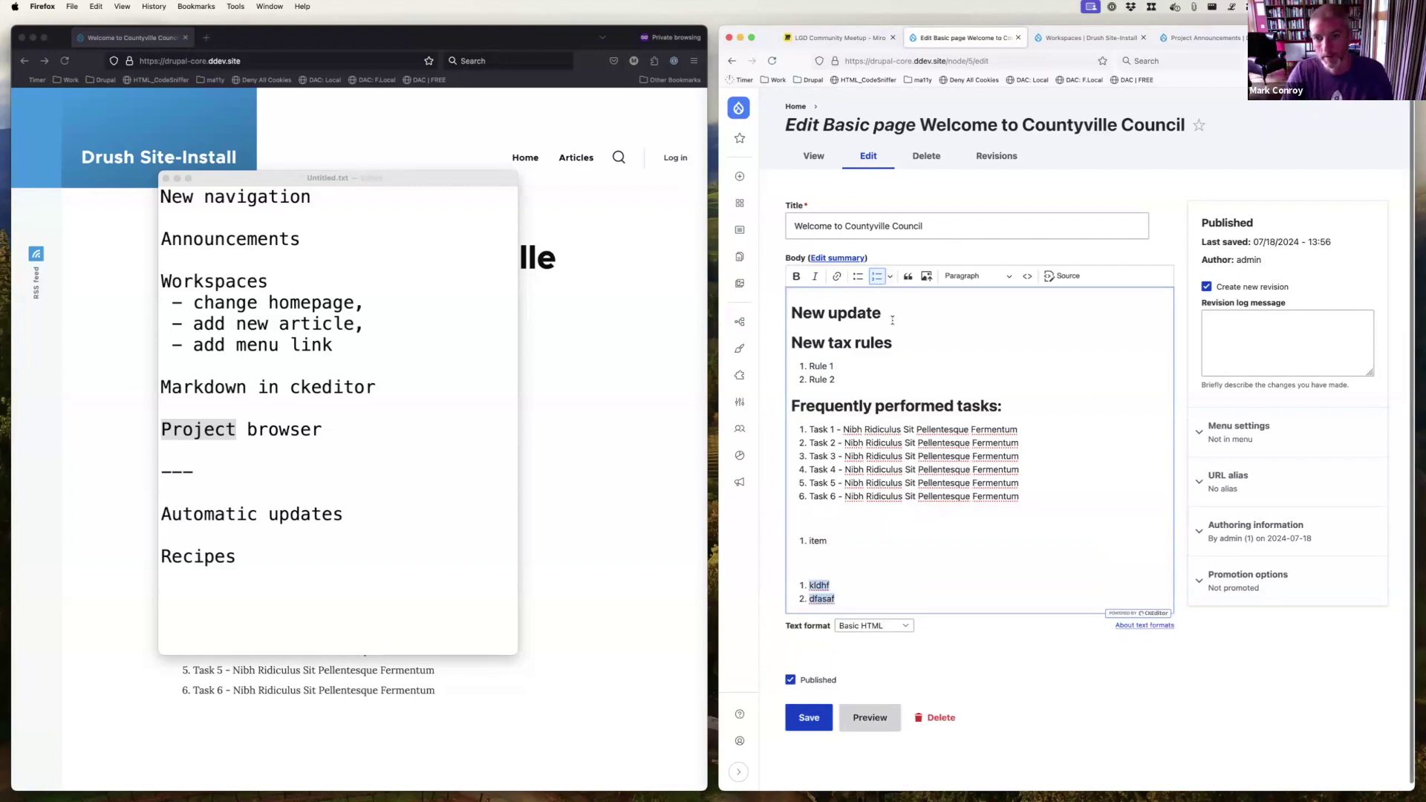
key("Right")
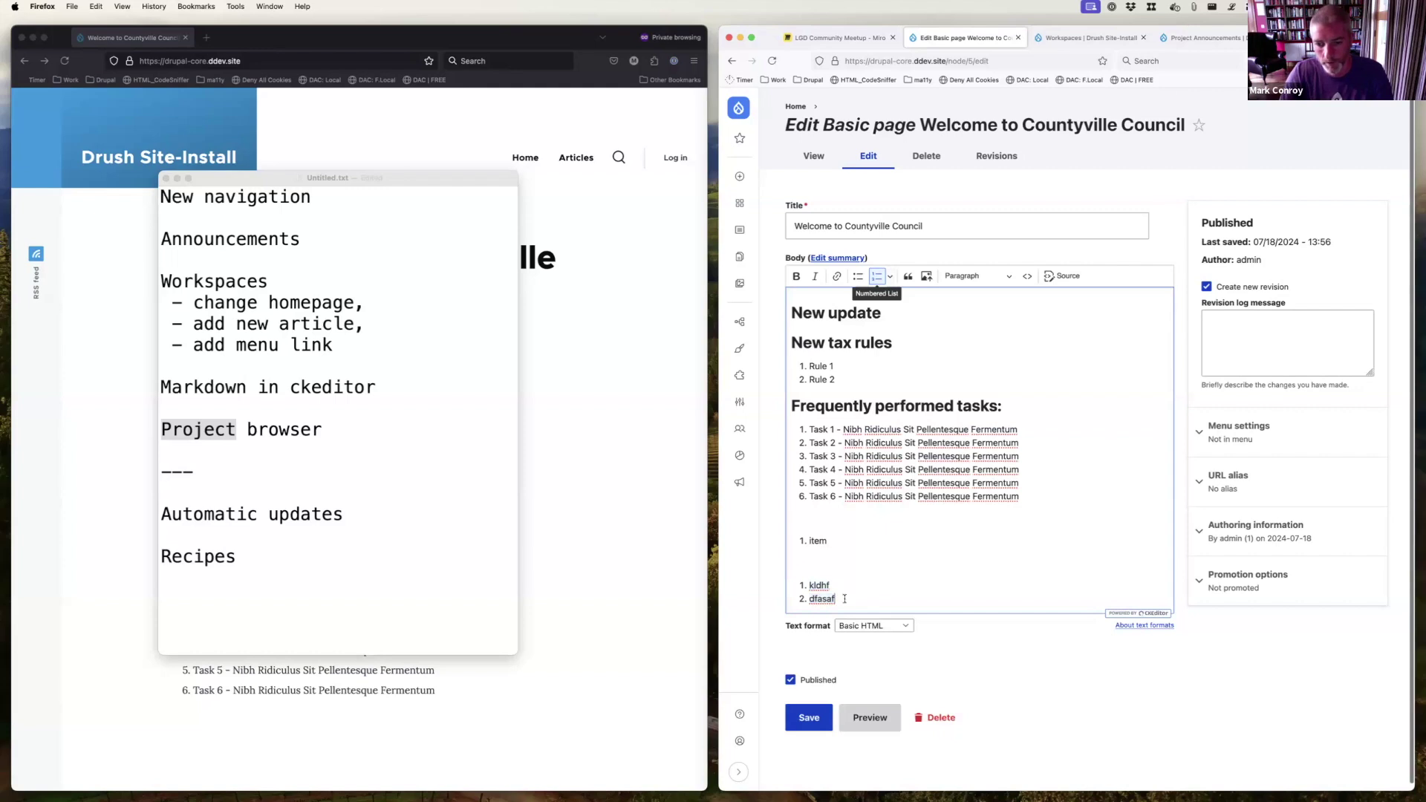
- Leave the numbered list and try starting a bulleted list below it with a Markdown hyphen
key("Return")
key("Return")
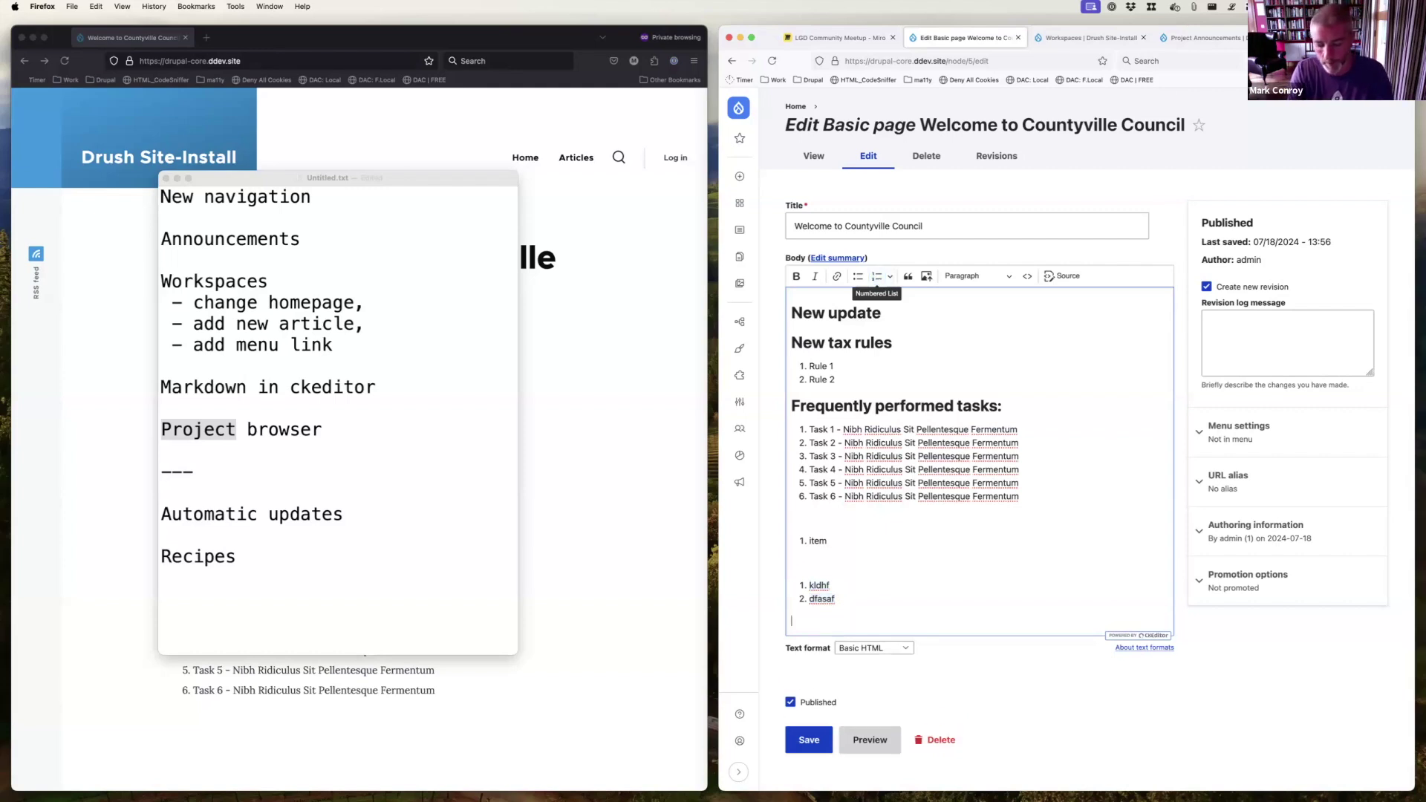
type("-")
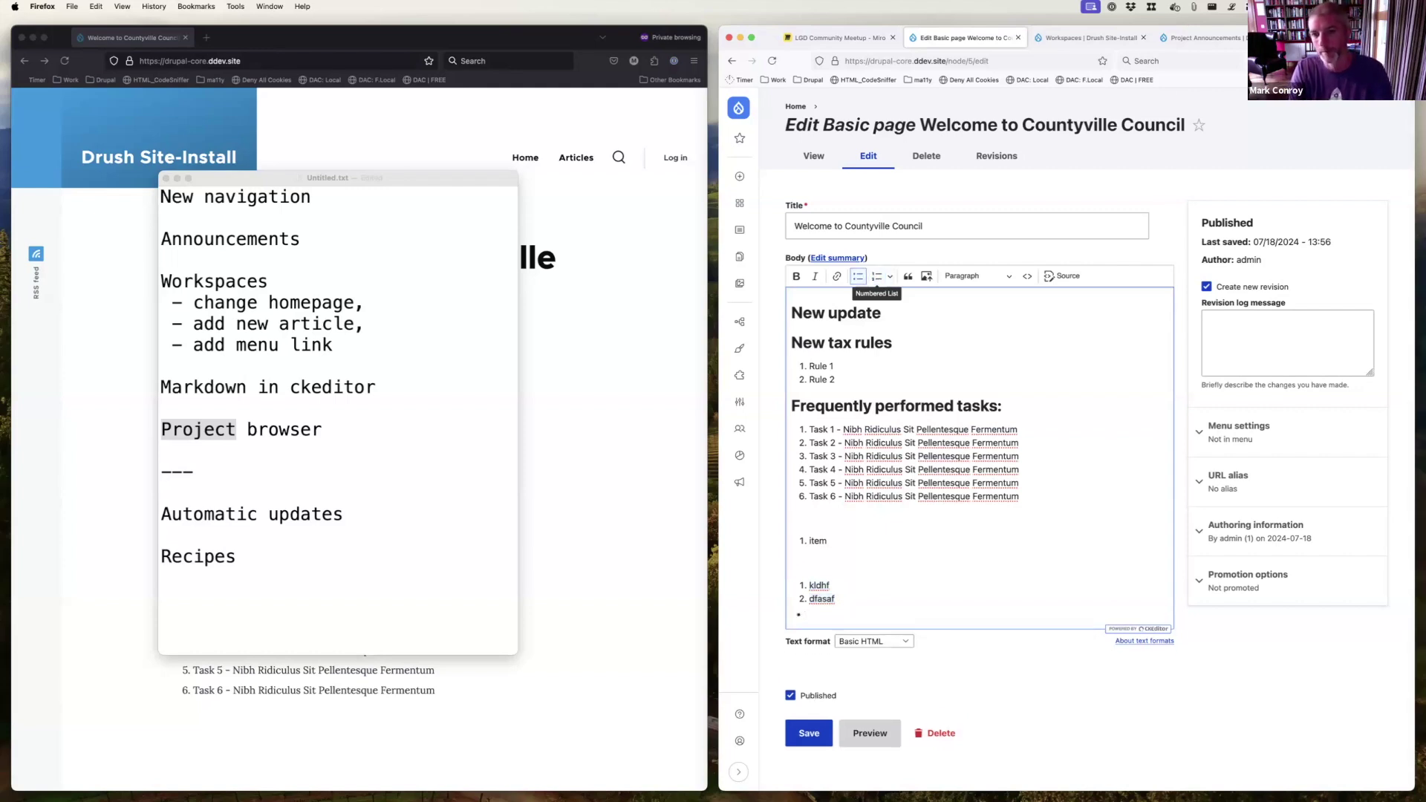
key("Return")
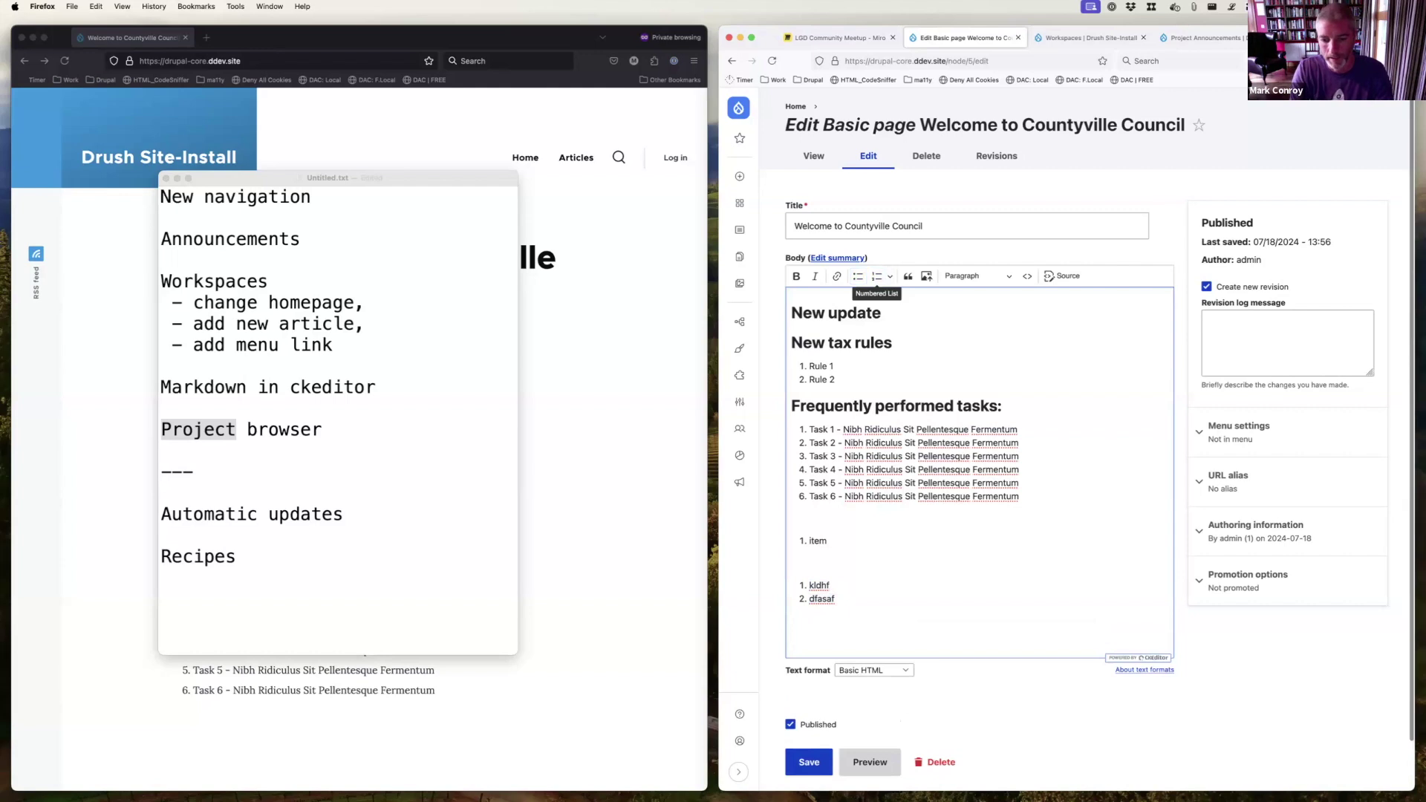
- Add a last line to the body with "word" in italics and "bodl" in bold, using Markdown underscores and double asterisks
type("_word_")
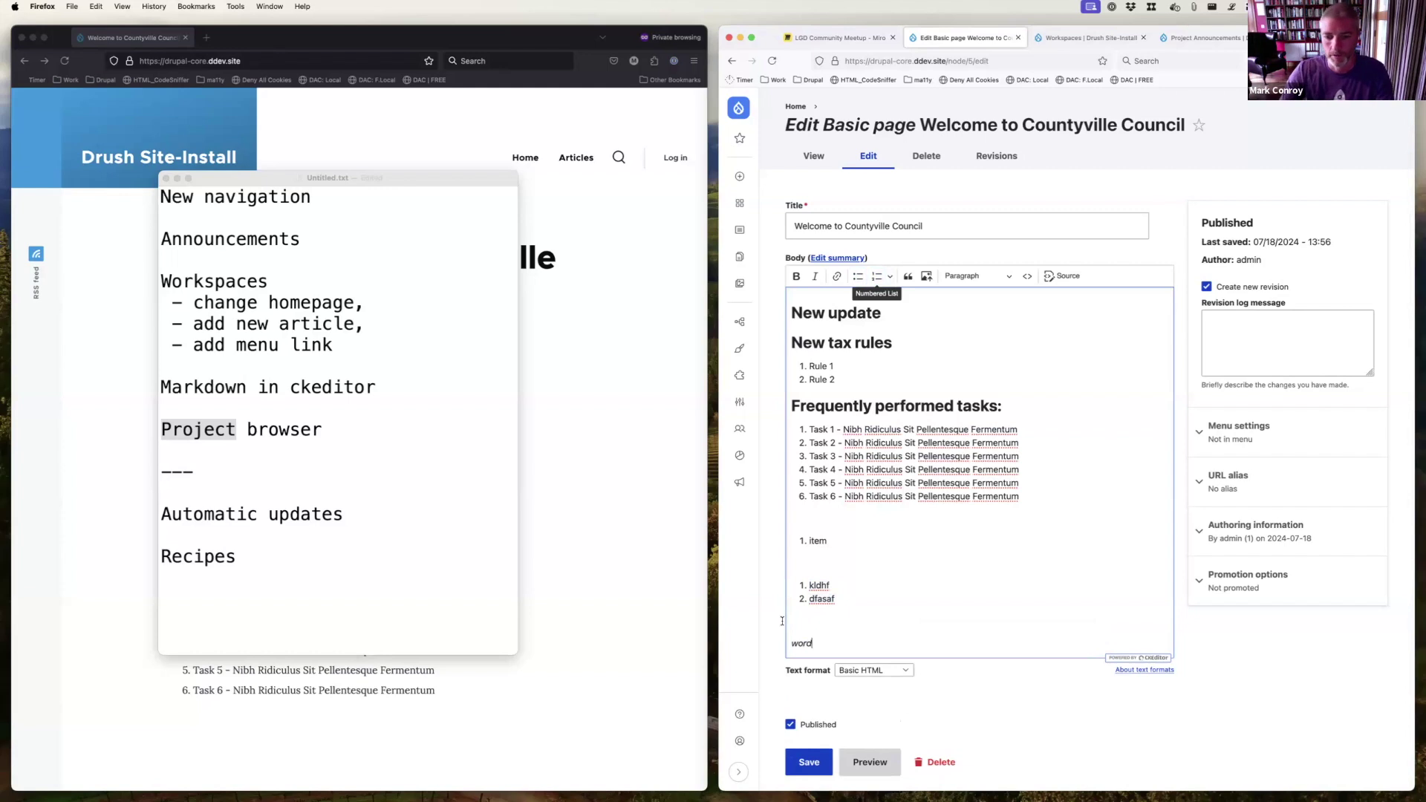
left_click_drag(822, 644, 789, 643)
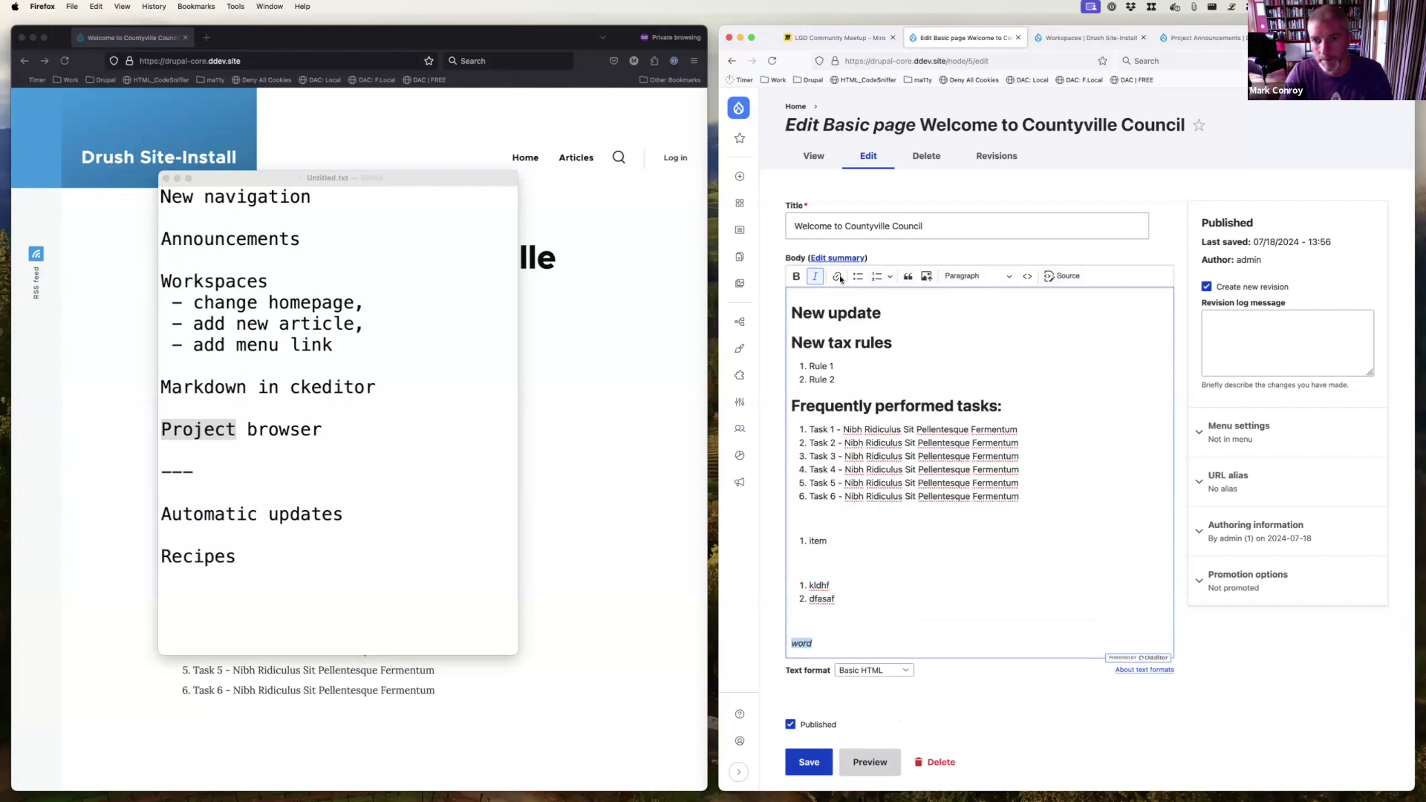
left_click(885, 467)
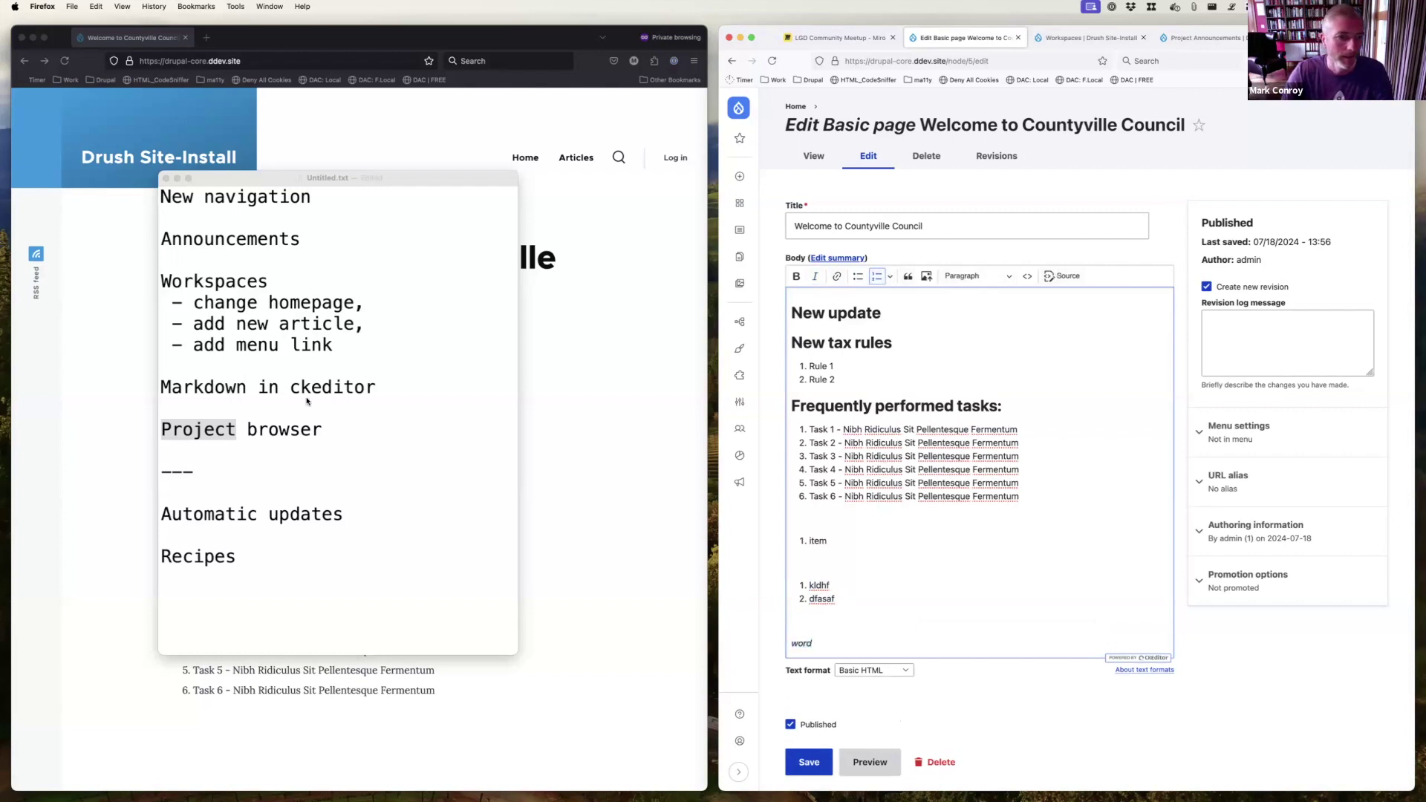
left_click(320, 420)
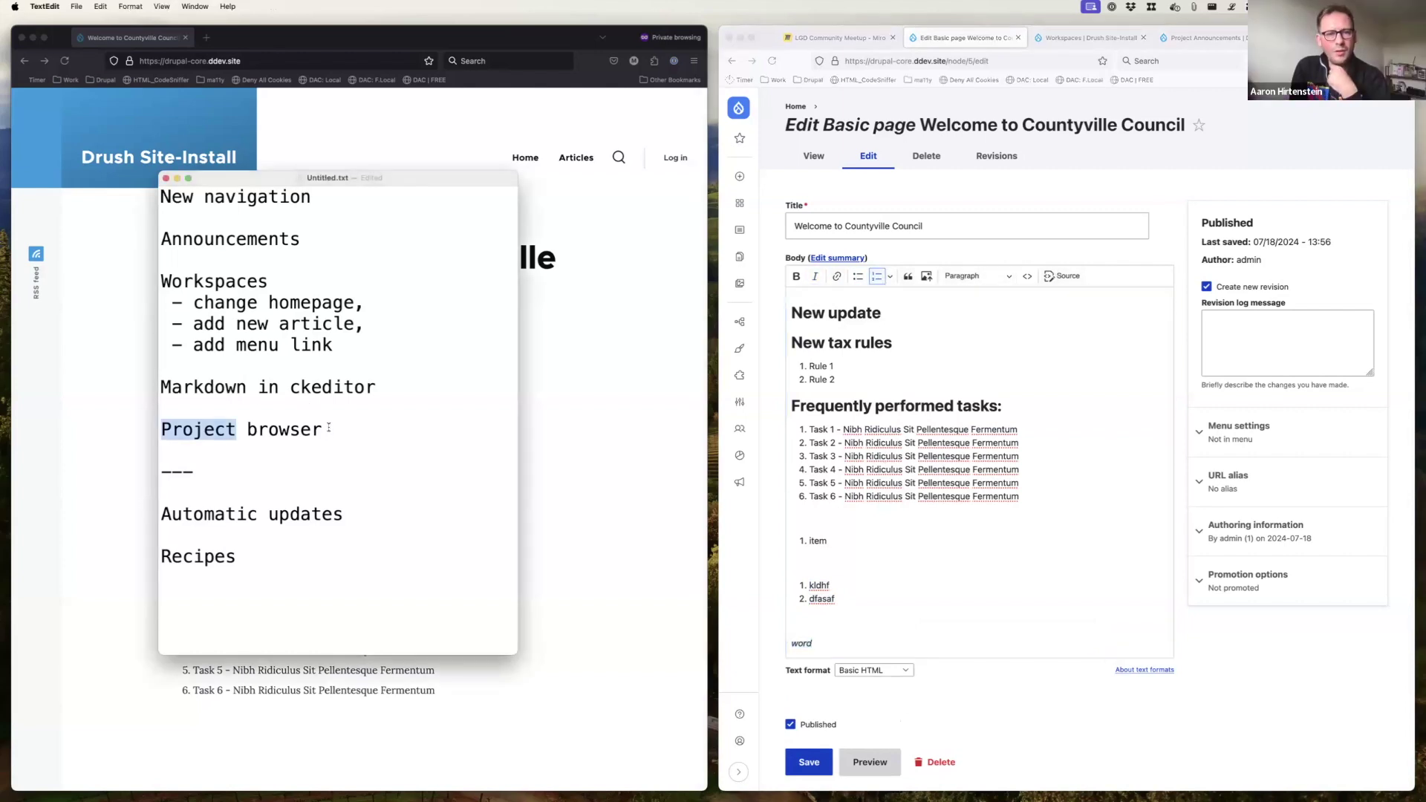
left_click(833, 644)
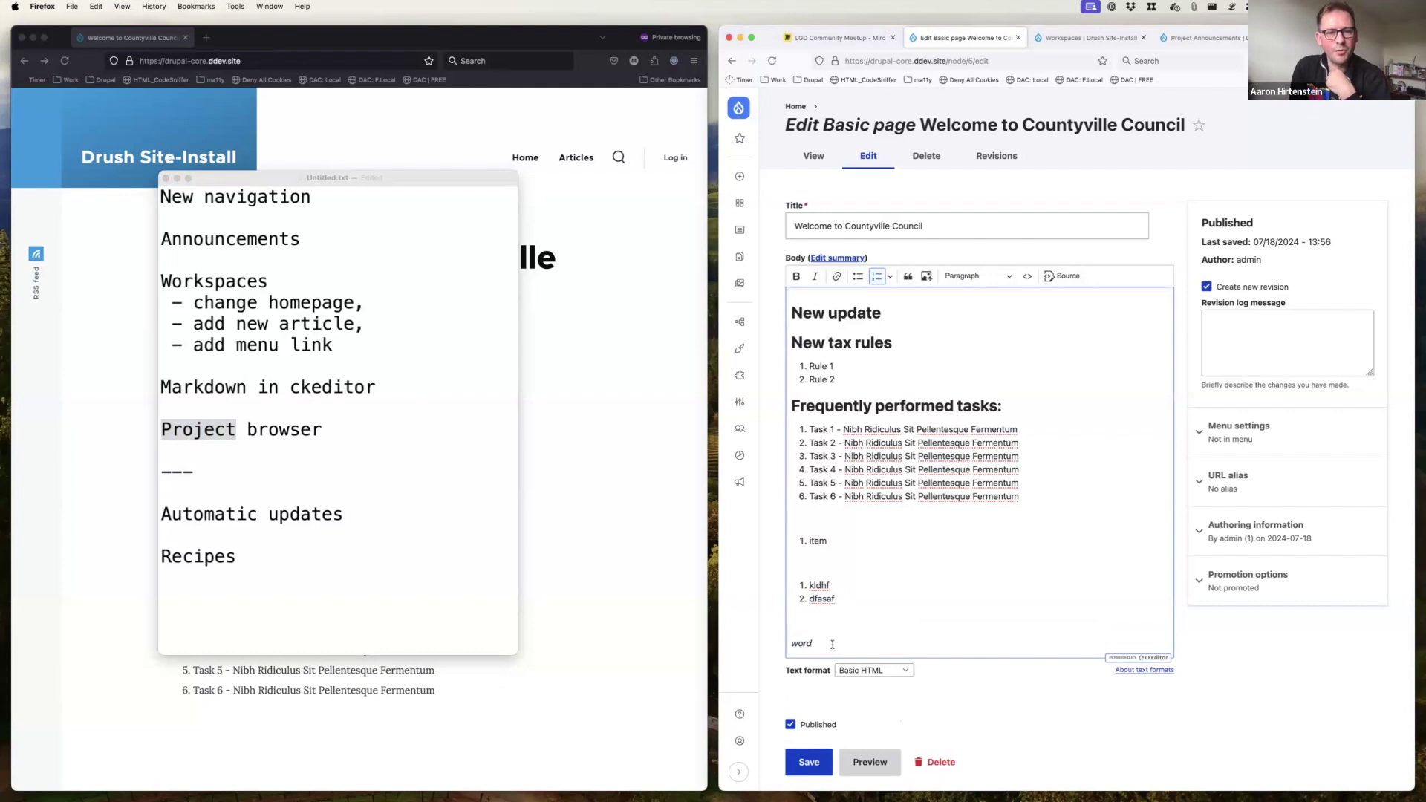
left_click(833, 645)
type("**")
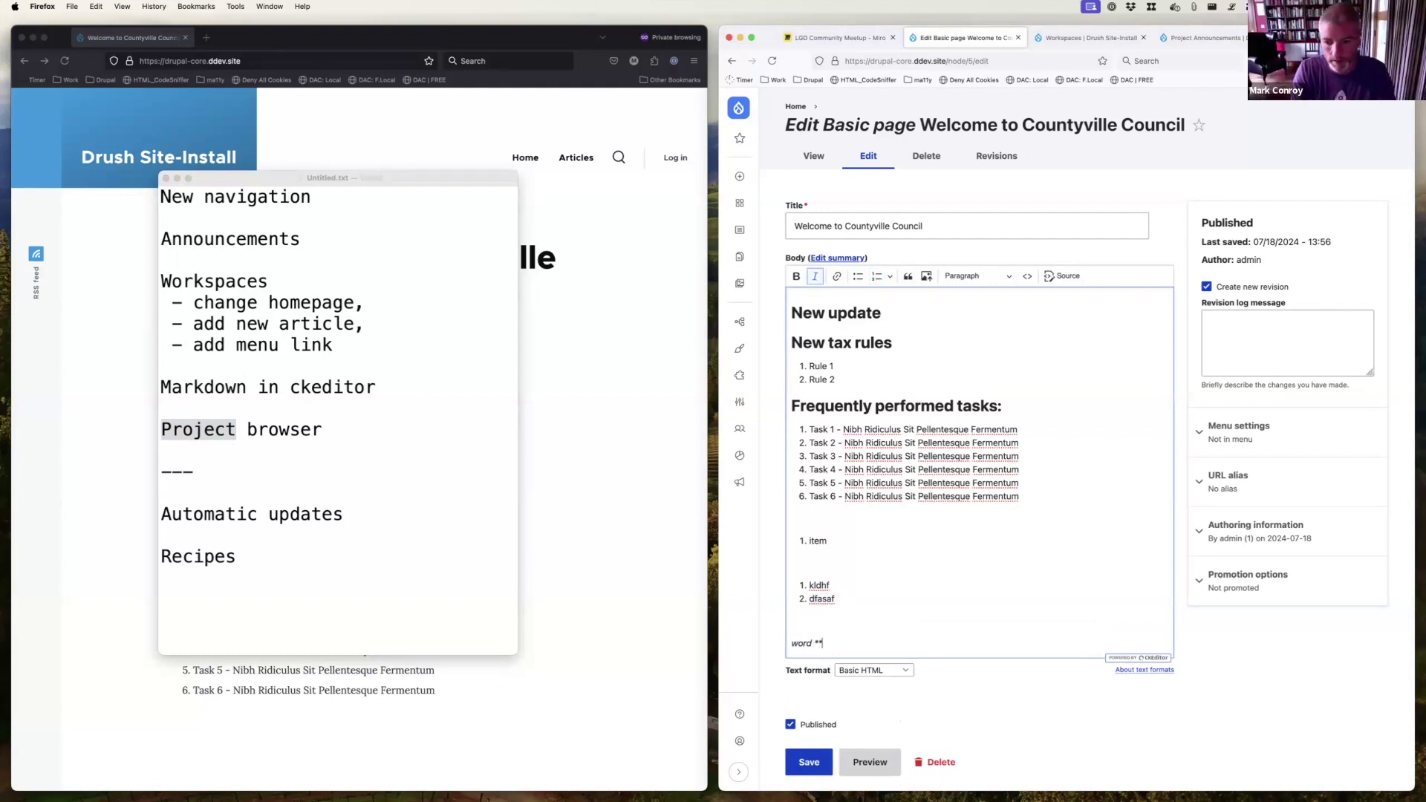
type("bodl**")
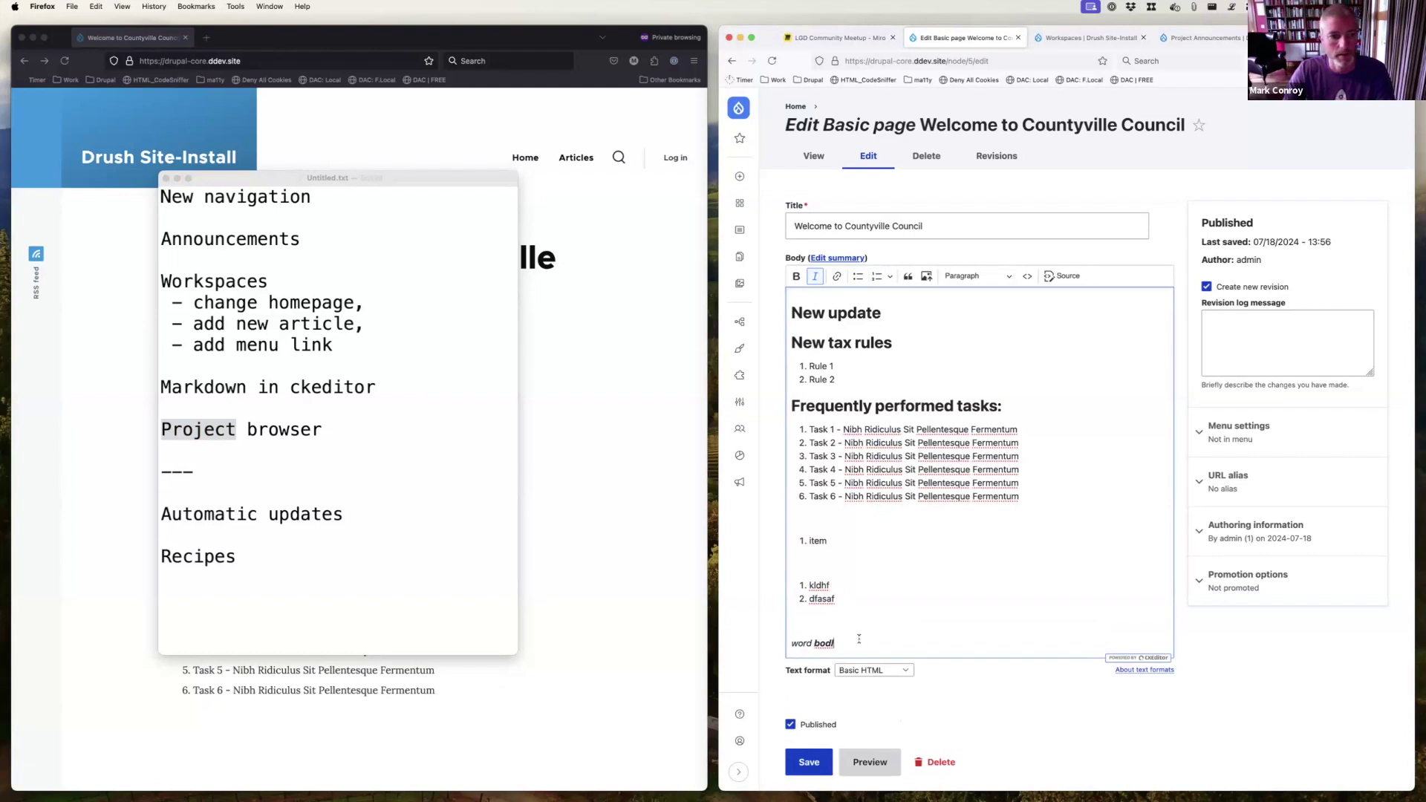
- Switch to the TextEdit notes and highlight the "Markdown in ckeditor" item, followed by the "Project browser" item
double_click(284, 432)
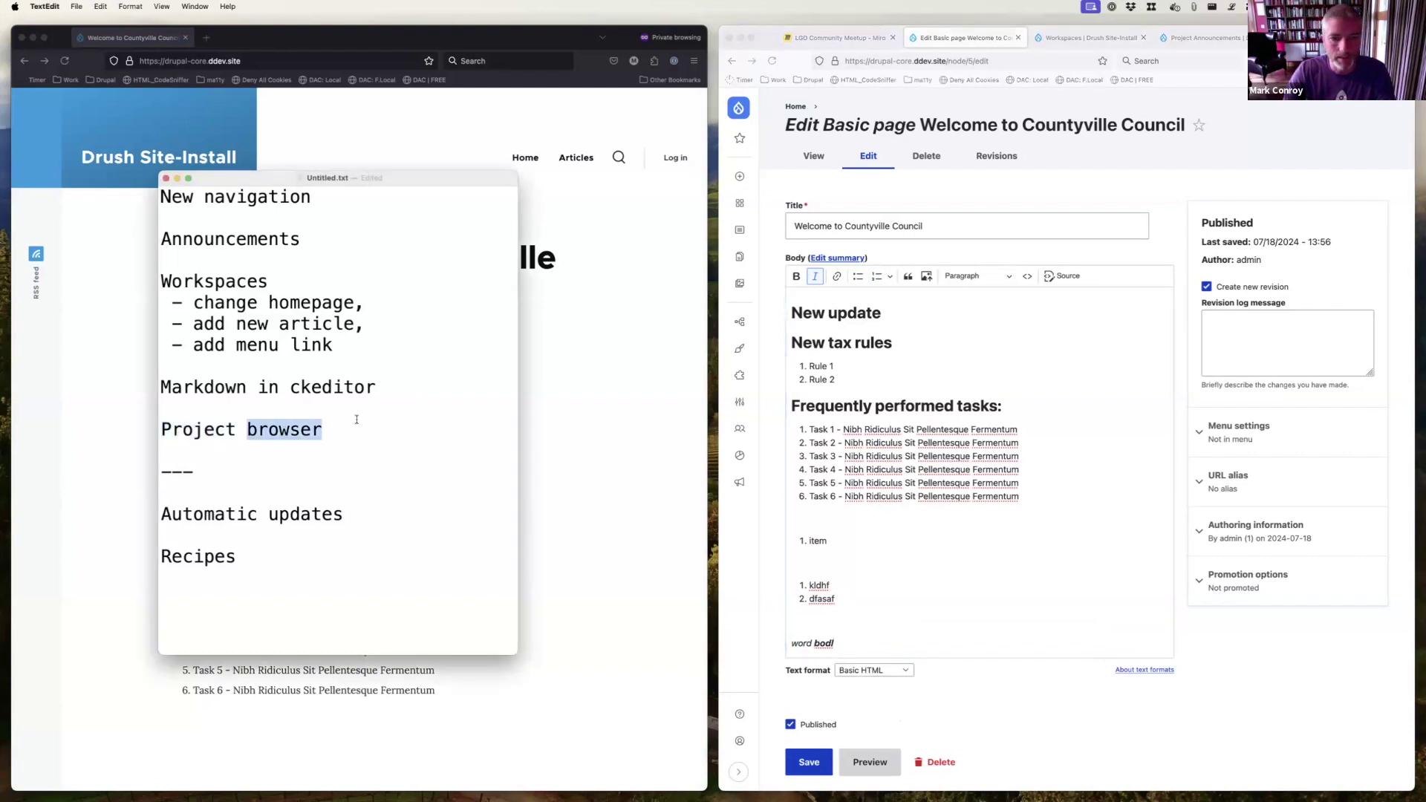
left_click_drag(379, 387, 155, 382)
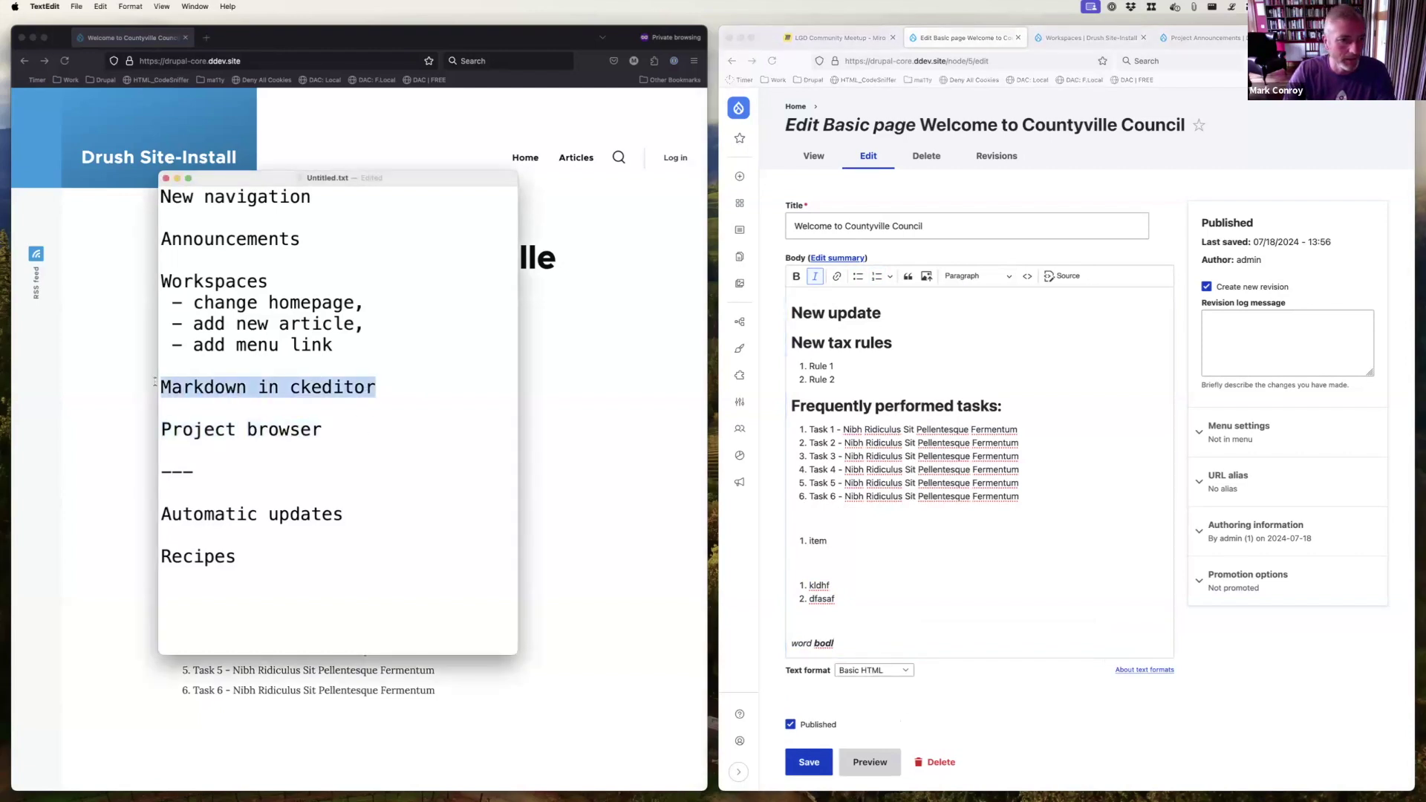
left_click(326, 431)
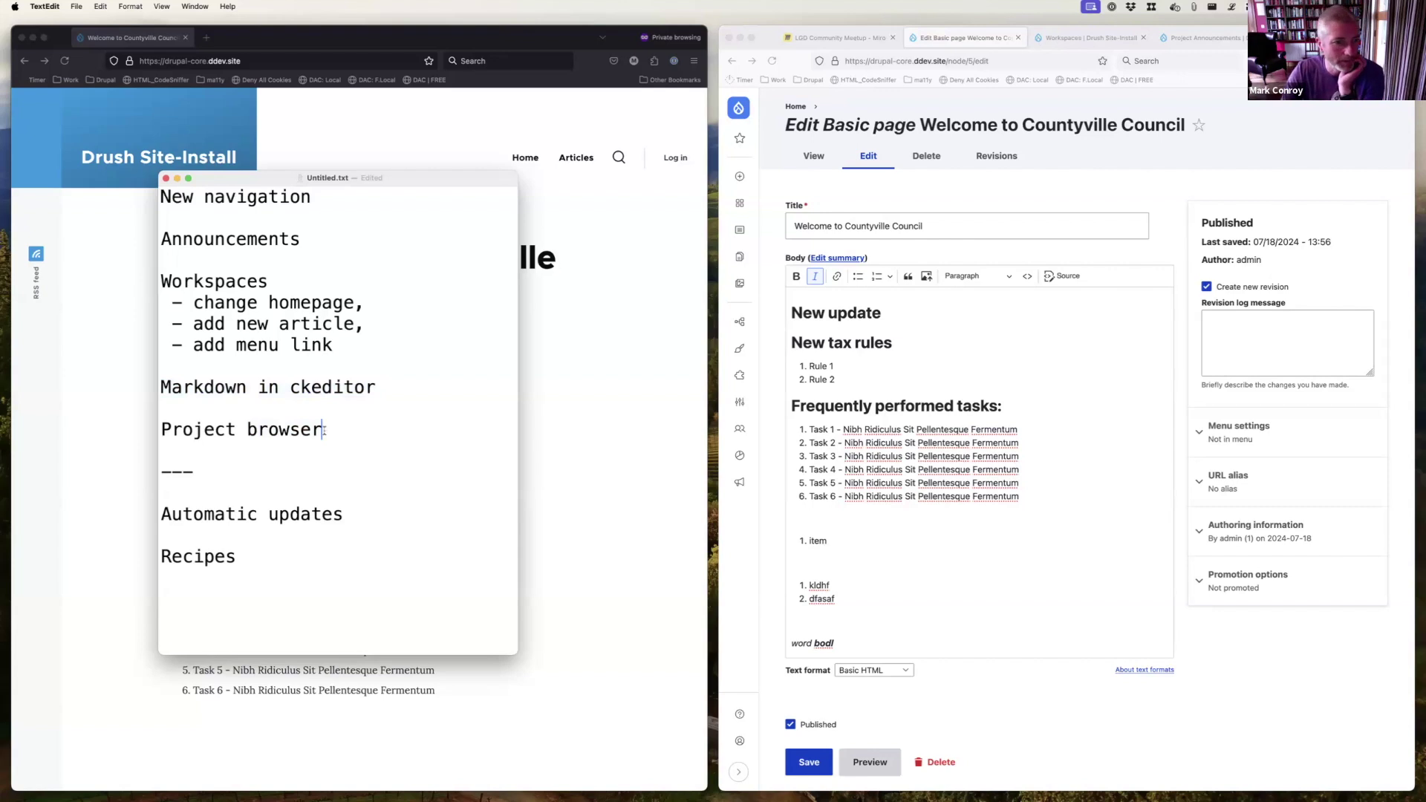
left_click_drag(324, 431, 144, 425)
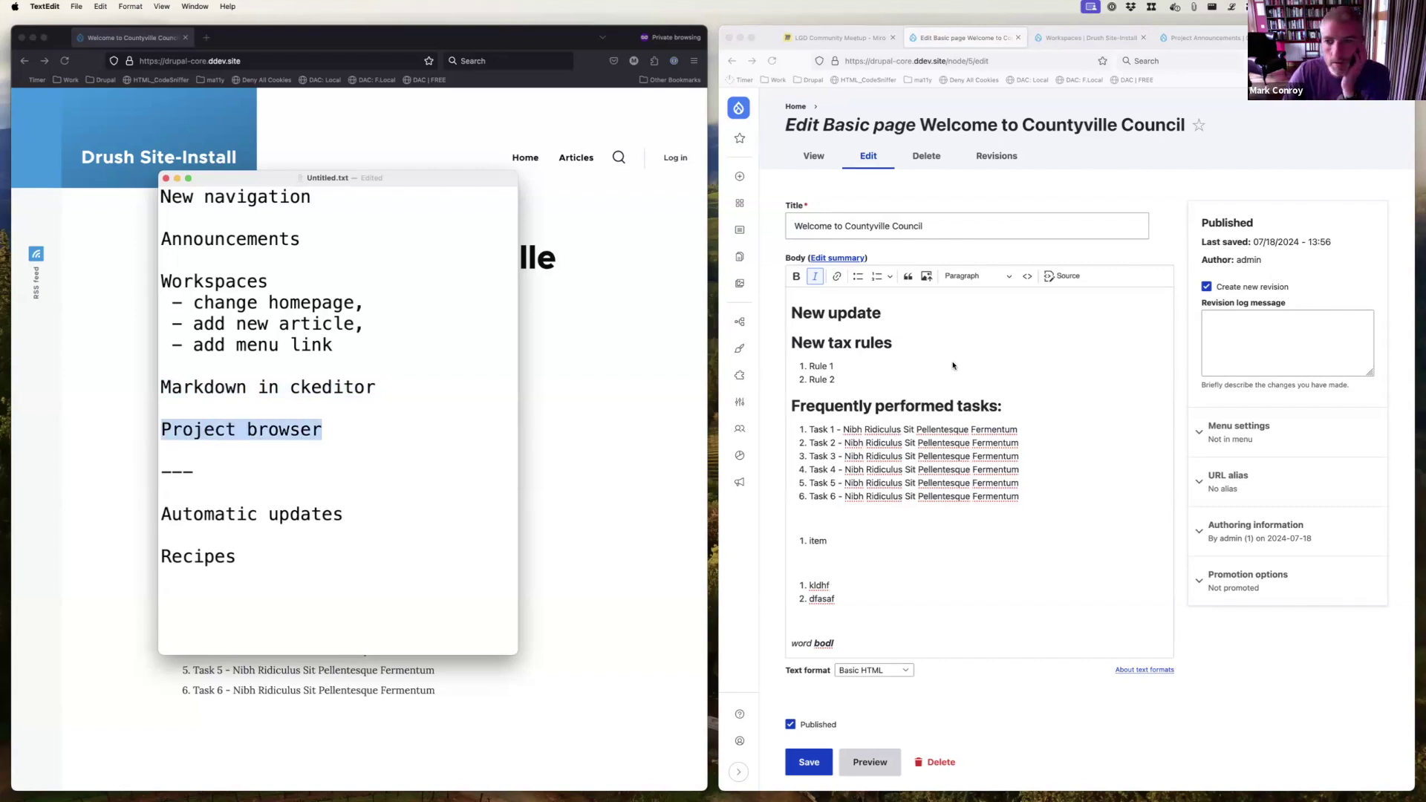
- Return to the Drupal site in Firefox and open the Browse projects page of the Extend section
left_click(993, 356)
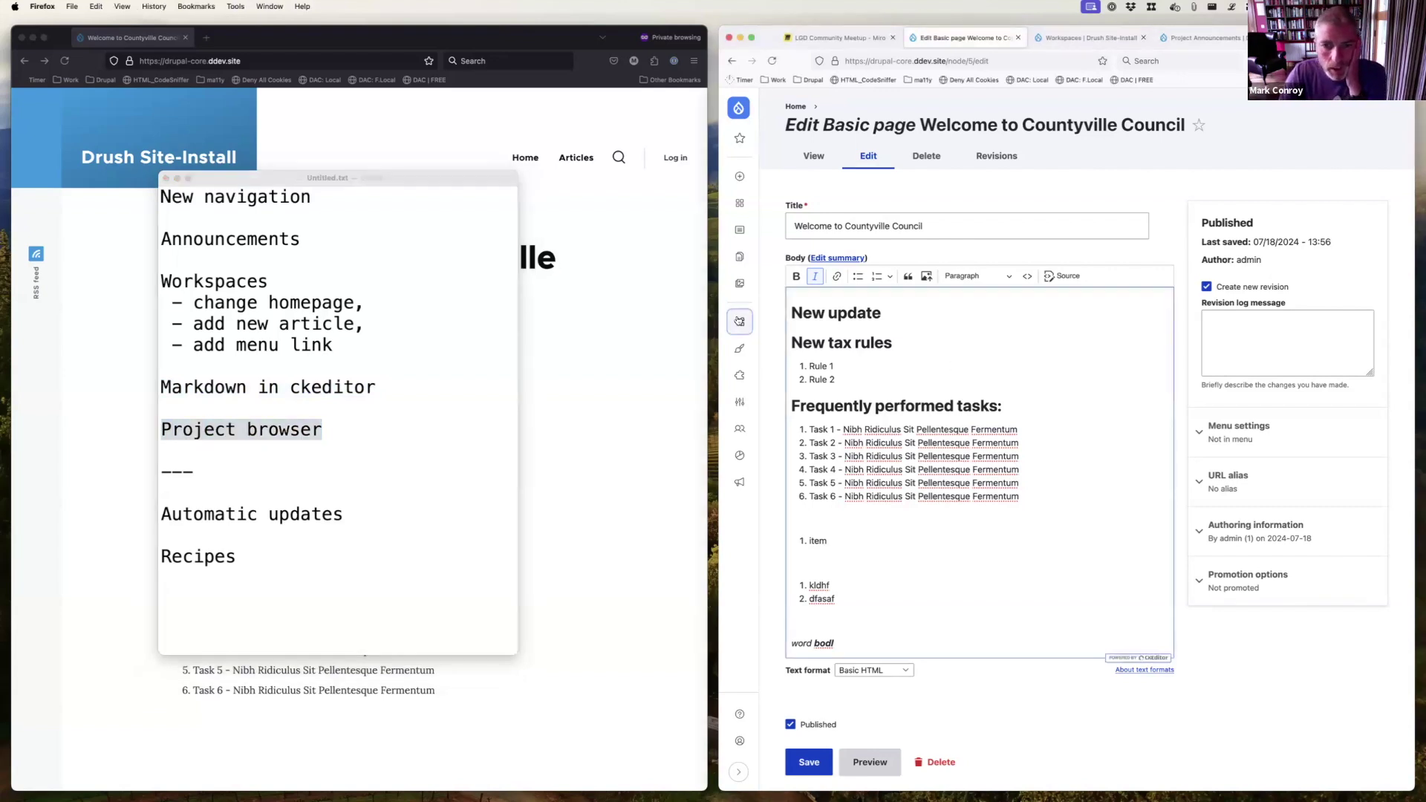
left_click(740, 321)
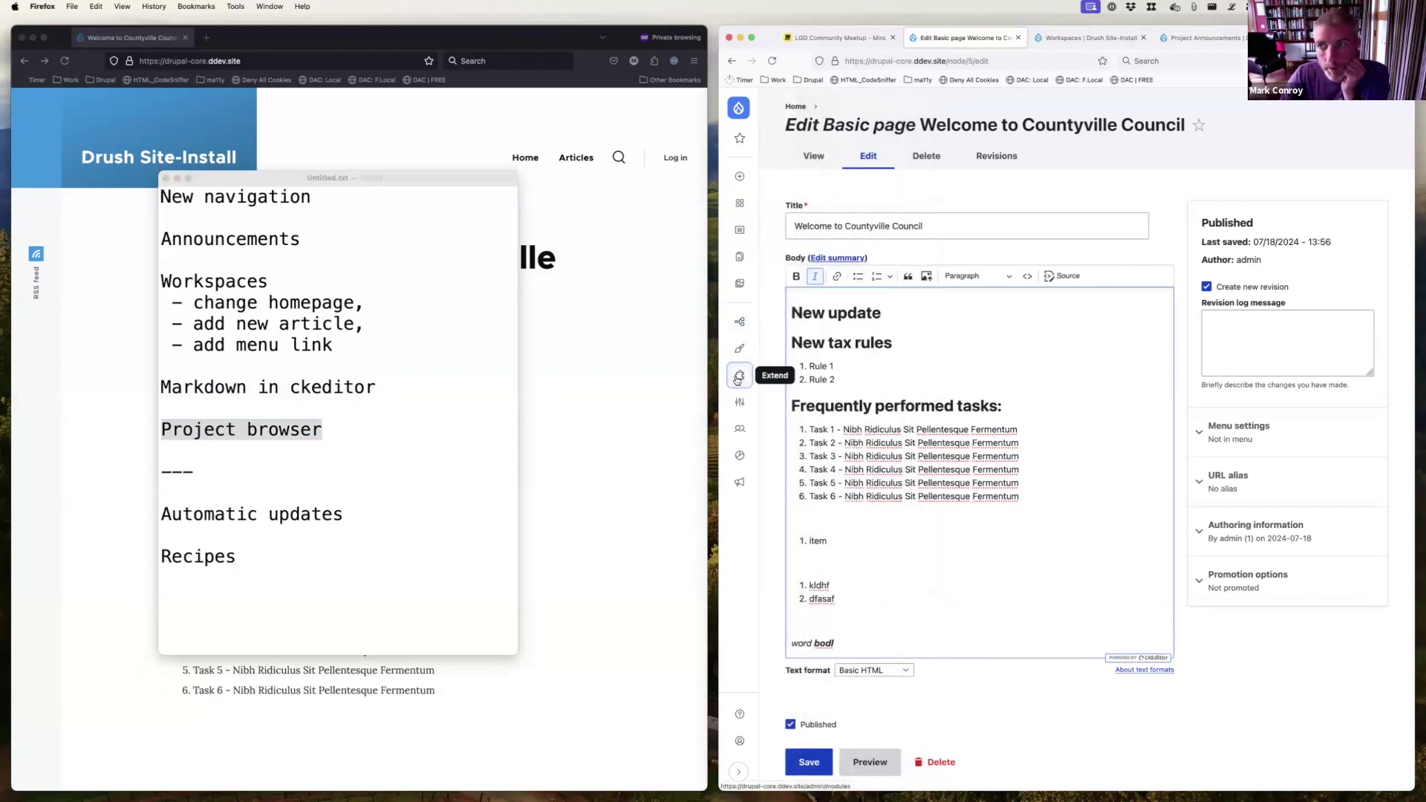
left_click(739, 377)
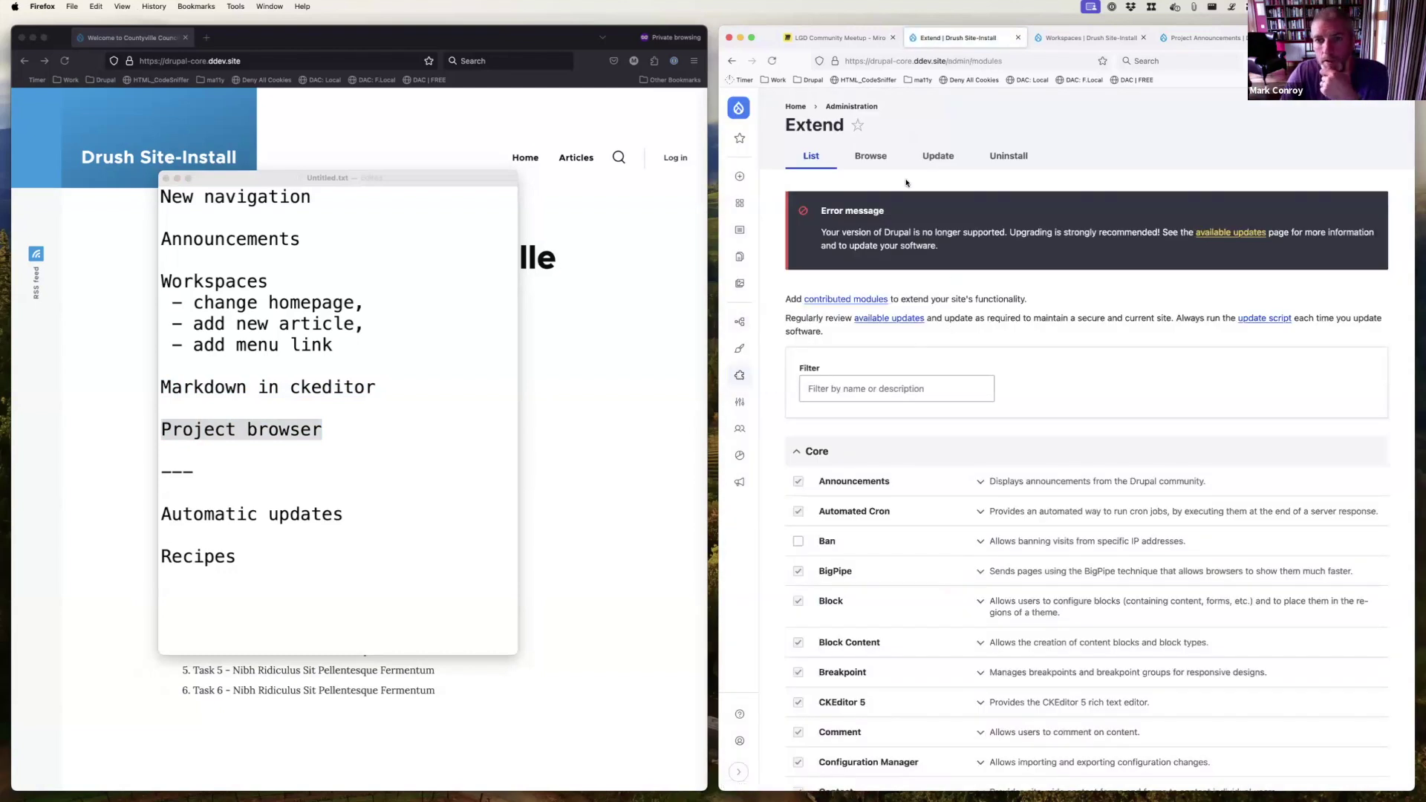
left_click(870, 157)
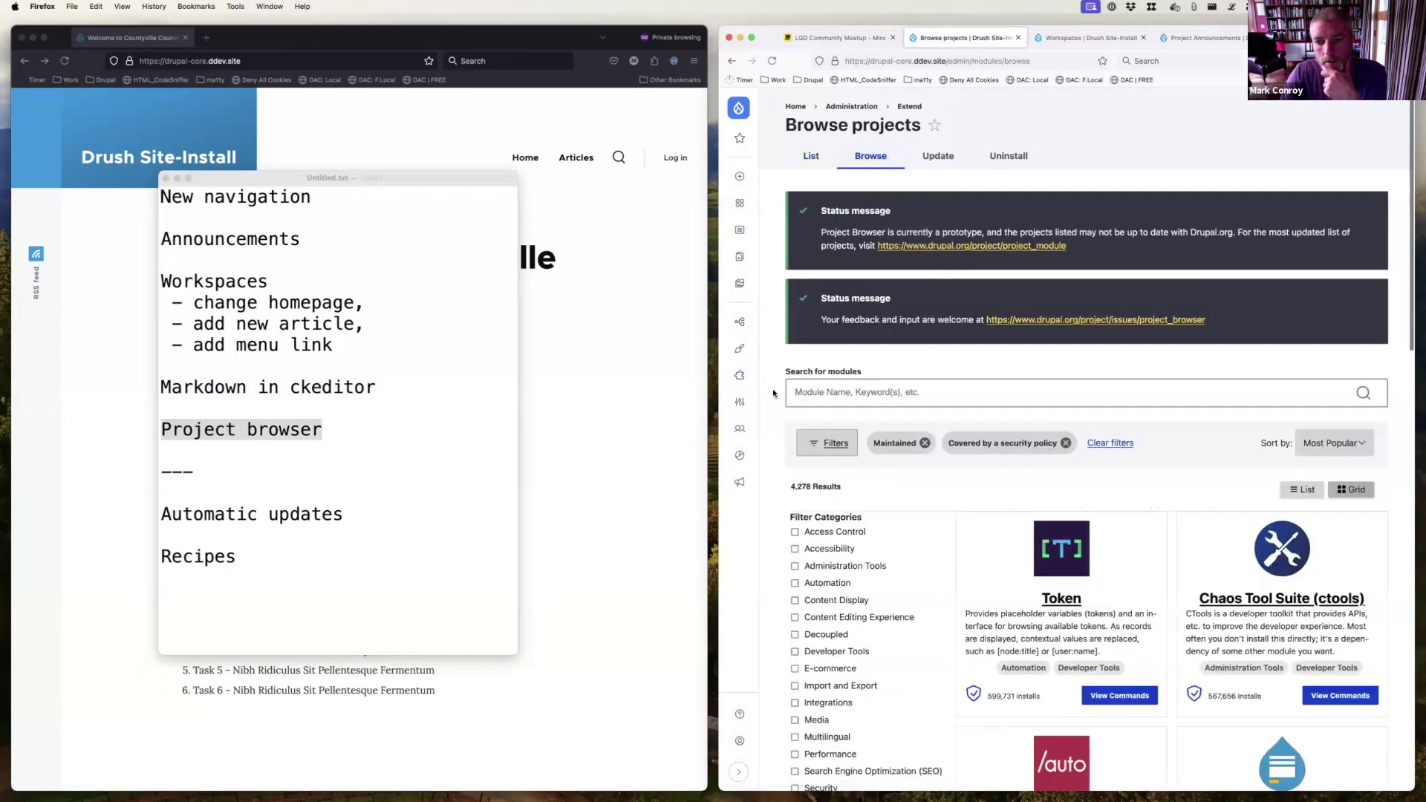
- Look over the listed modules and filter categories, and filter the projects by the Access Control category
scroll(773, 392, "down", 5)
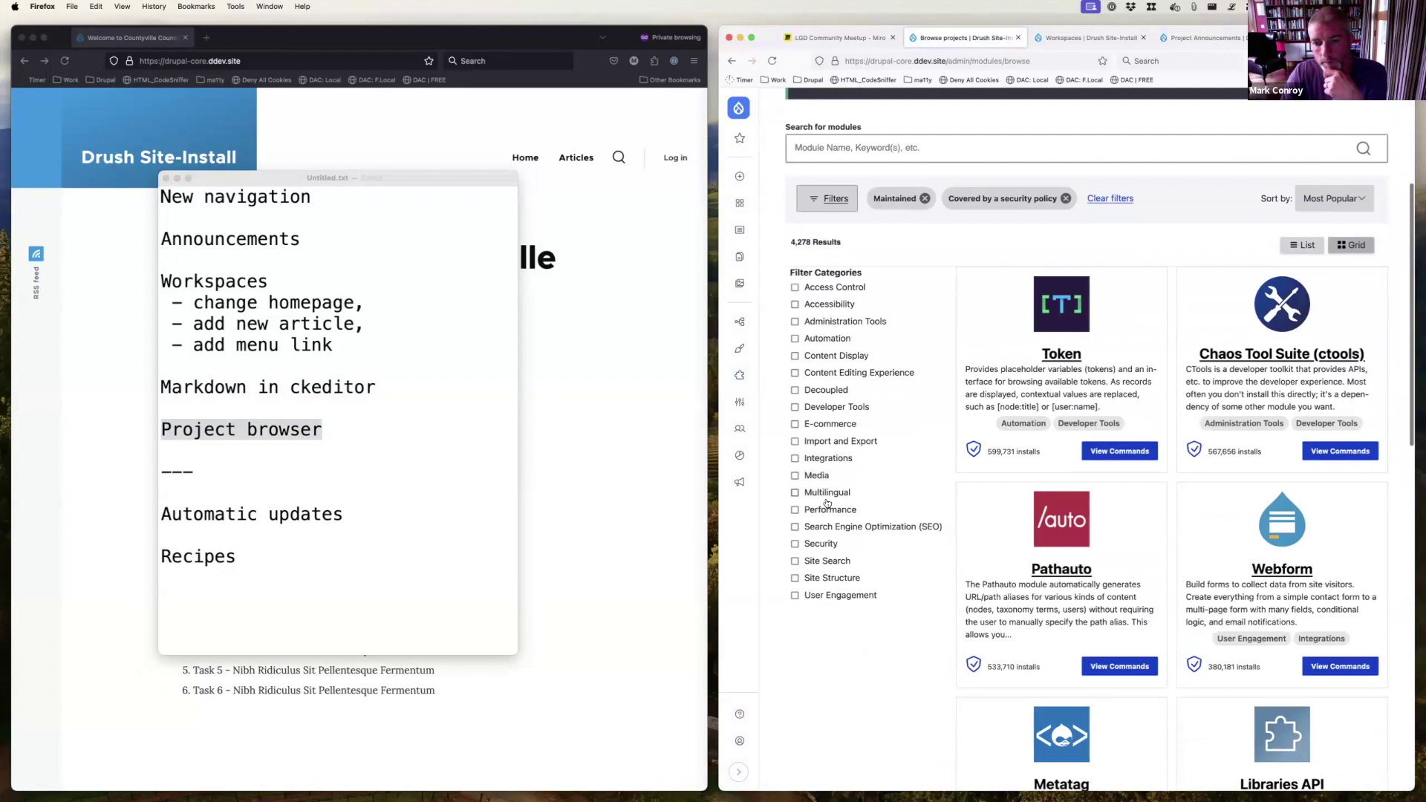
scroll(827, 503, "up", 2)
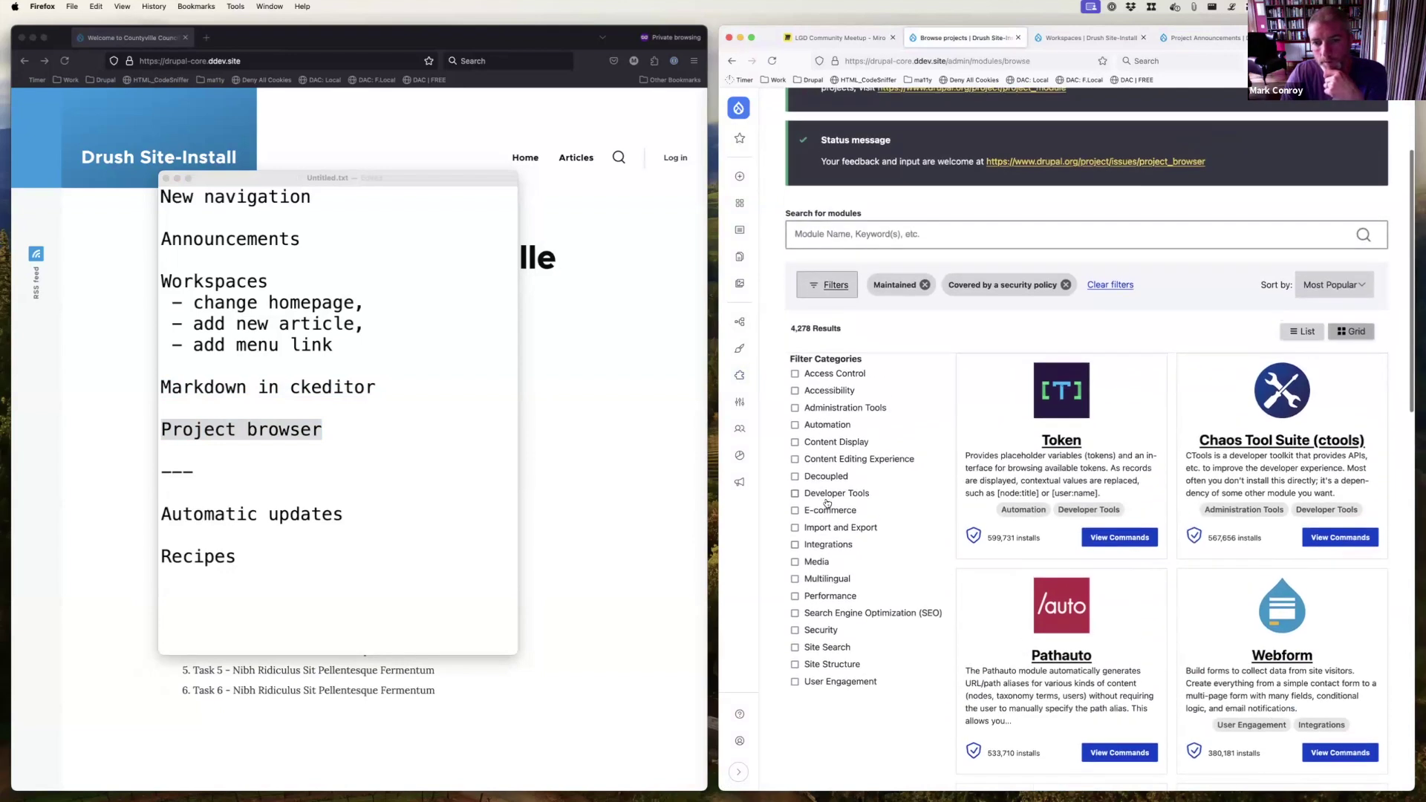
left_click(808, 375)
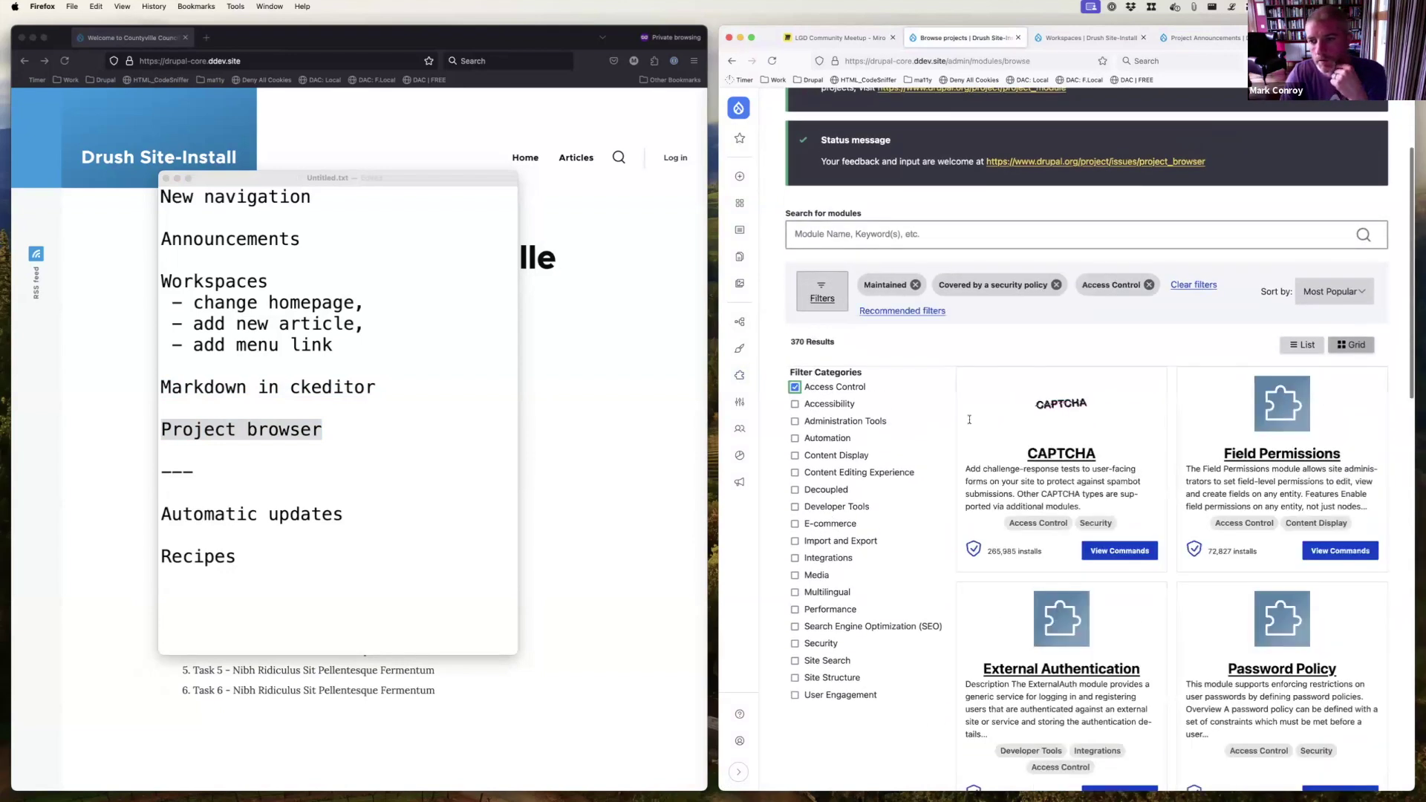
- Search the modules for "Content Access" and look through the matching projects
scroll(969, 420, "up", 4)
left_click(893, 393)
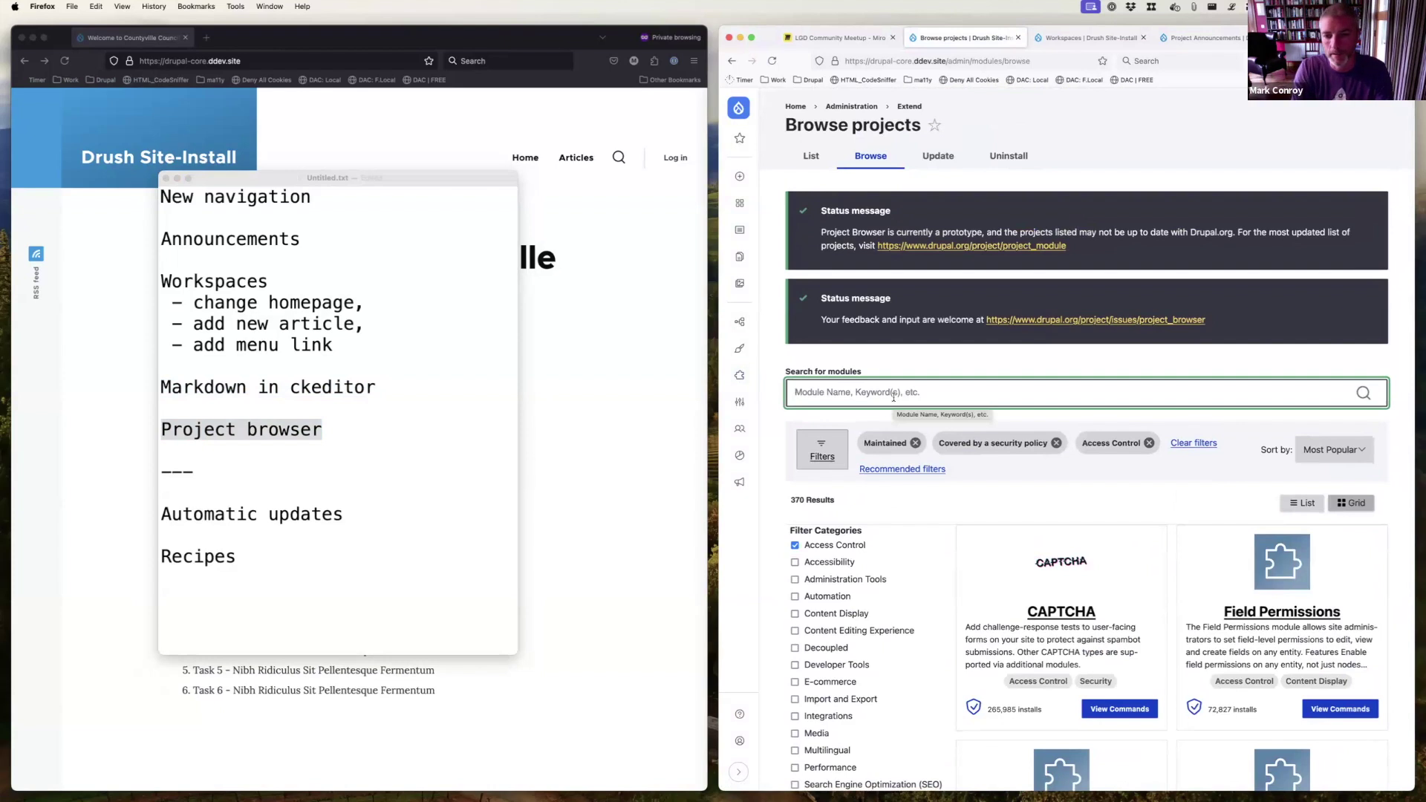
type("Content A")
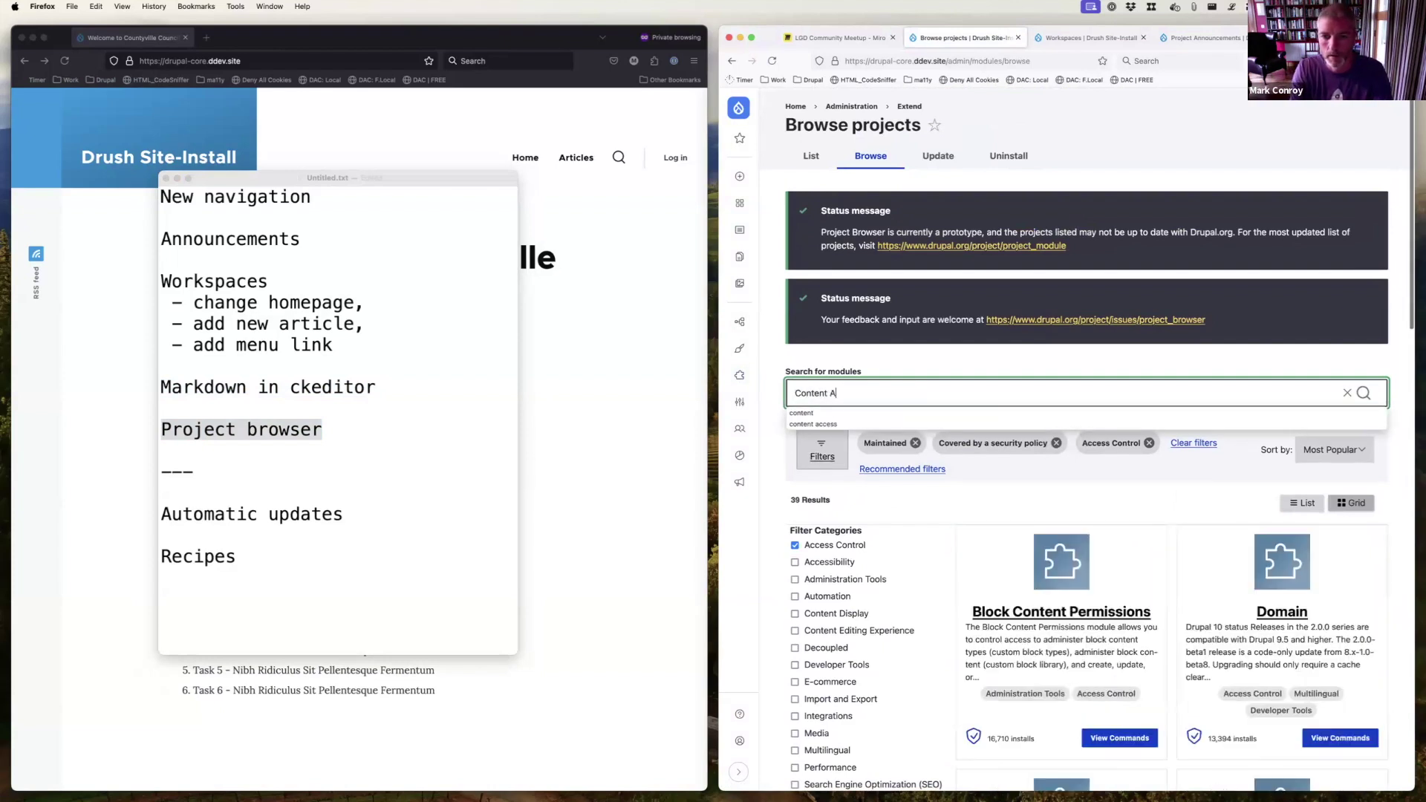
type("ccess")
key("Return")
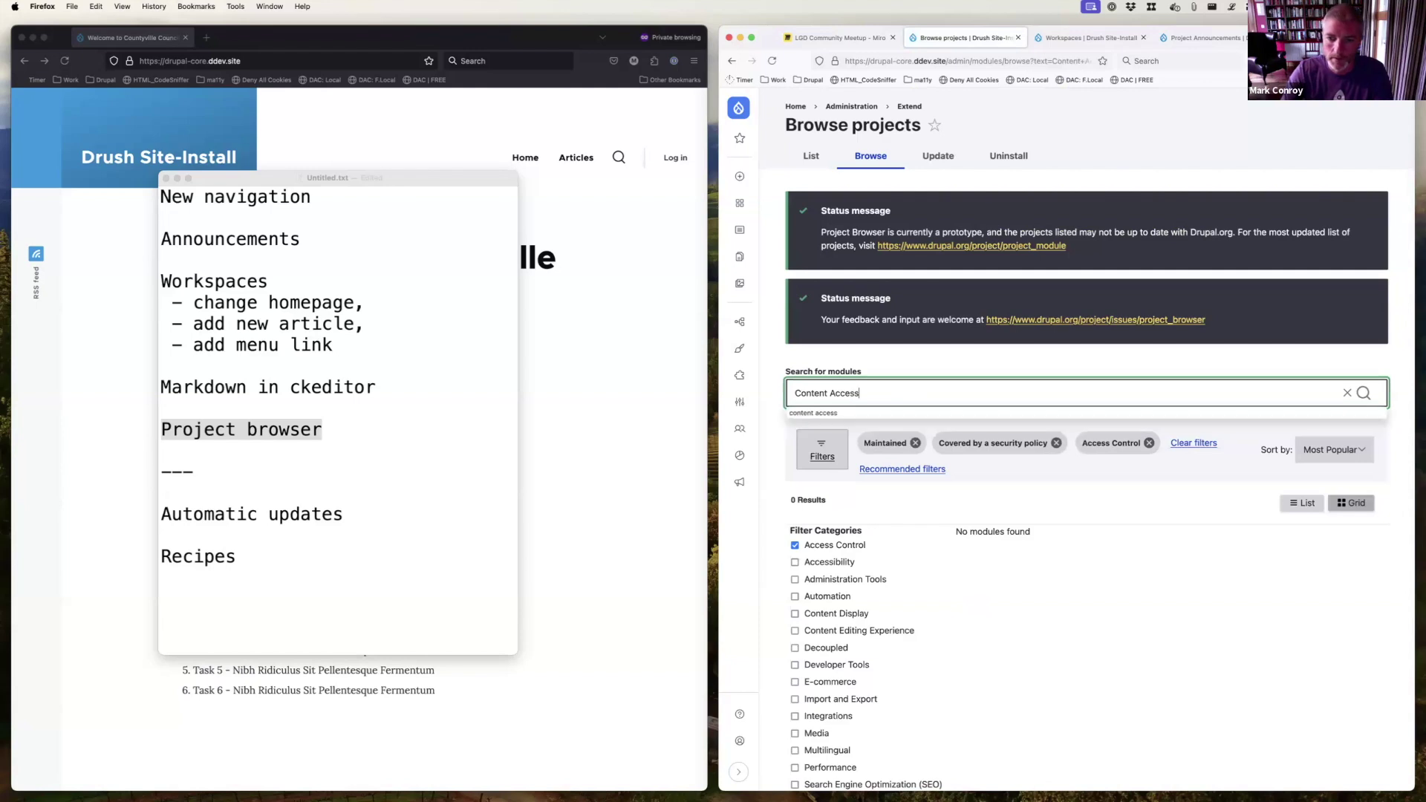
left_click(1009, 504)
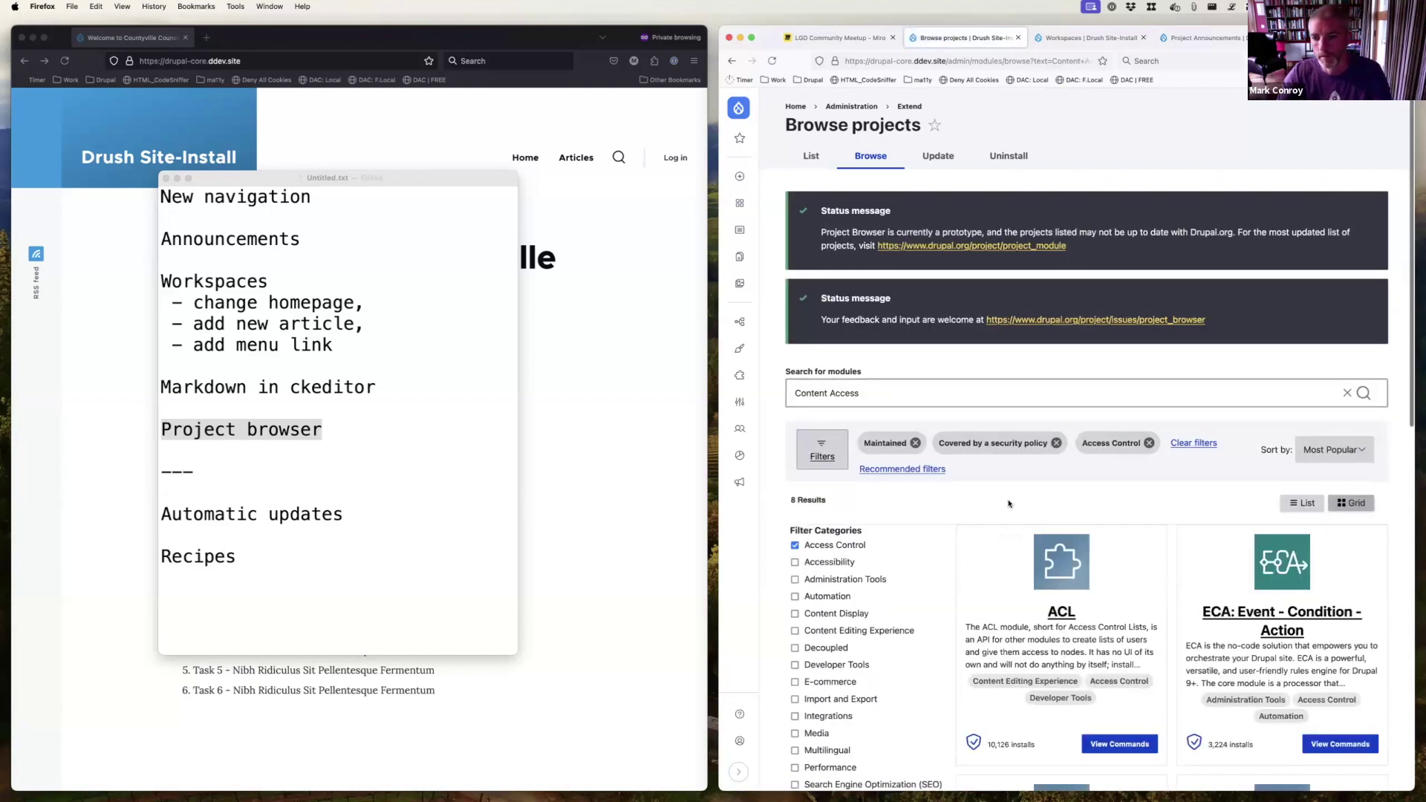
scroll(1008, 504, "down", 10)
scroll(1009, 503, "down", 5)
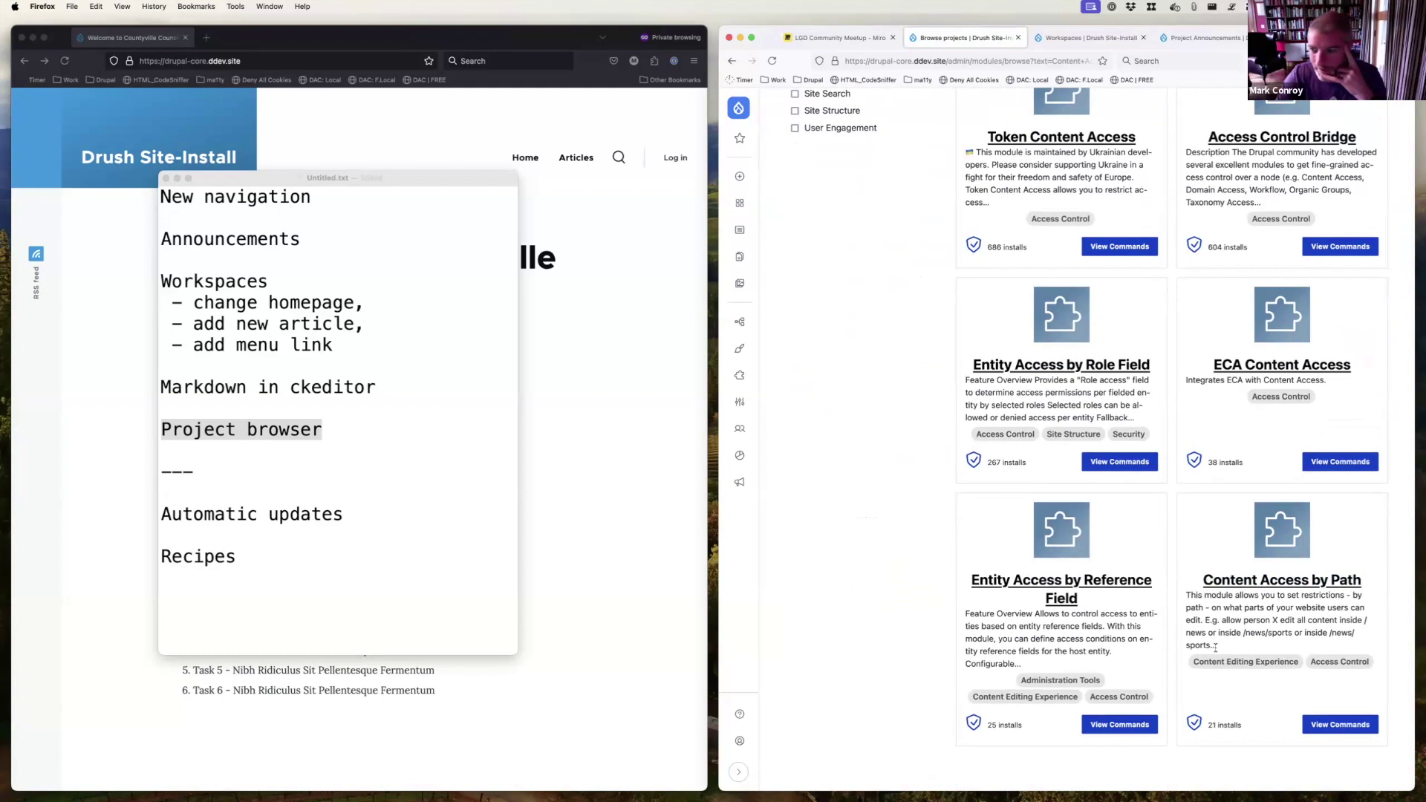
scroll(1128, 529, "up", 10)
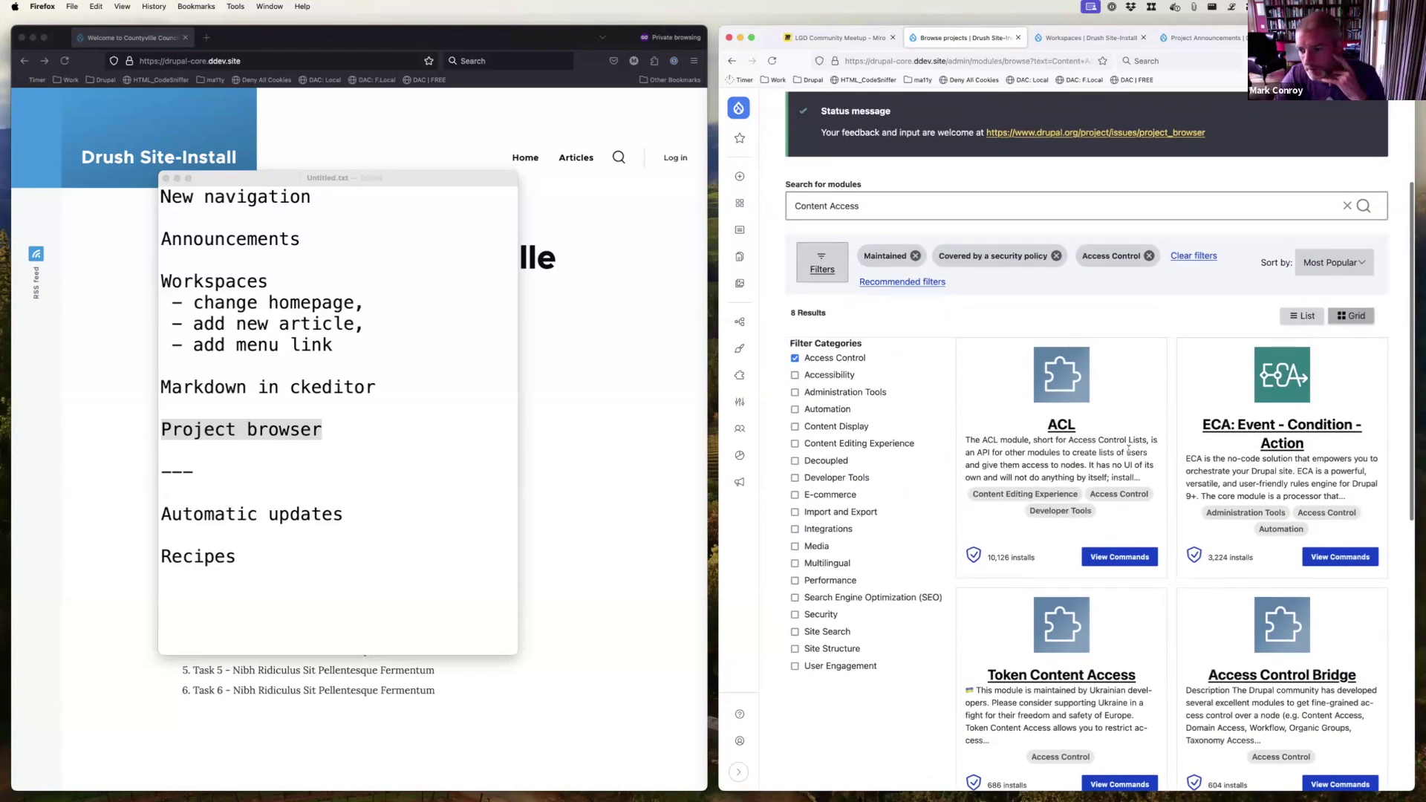
- View the install commands for the ECA: Event - Condition - Action module, highlight the Composer require command, and close the dialog
left_click(1315, 559)
left_click(871, 372)
left_click_drag(871, 373, 998, 373)
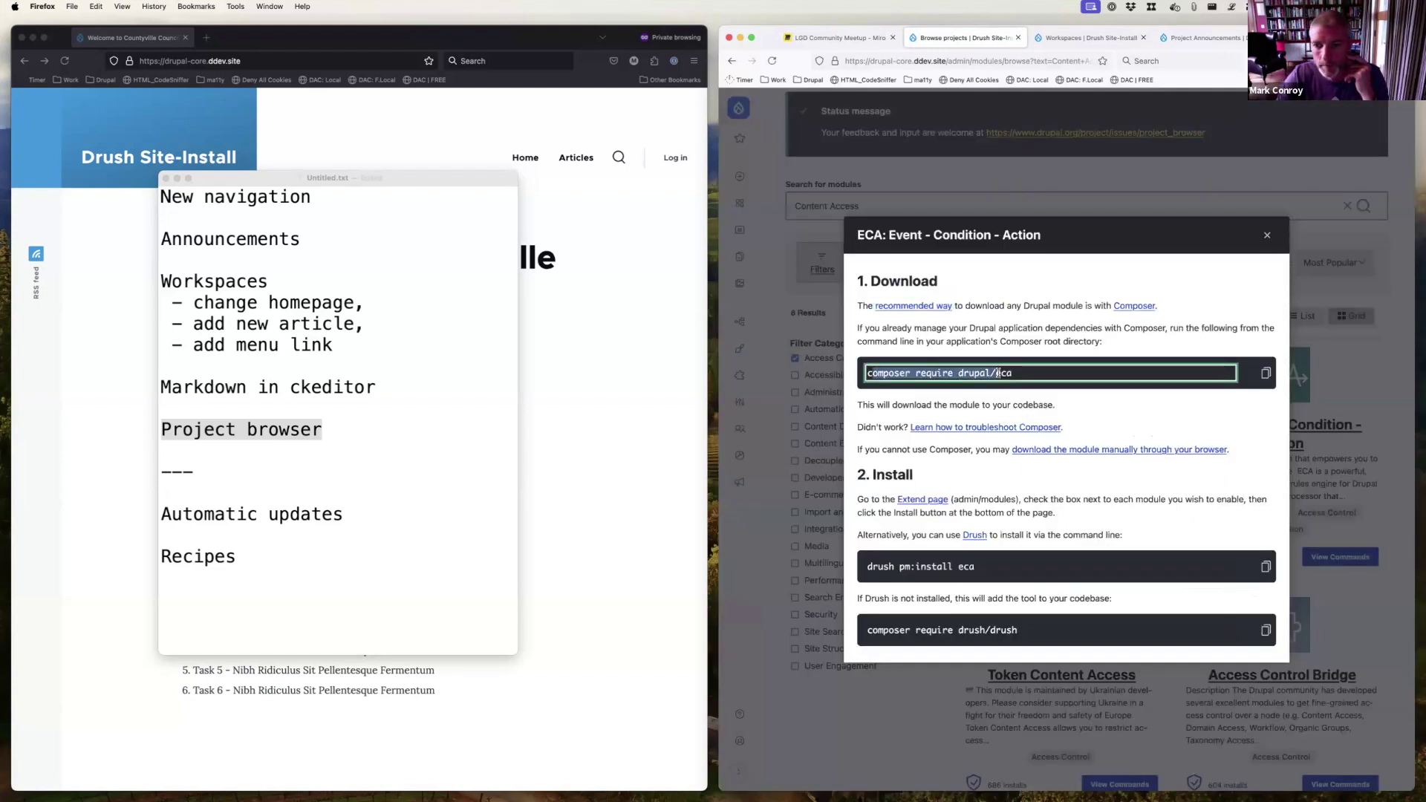
left_click(1266, 236)
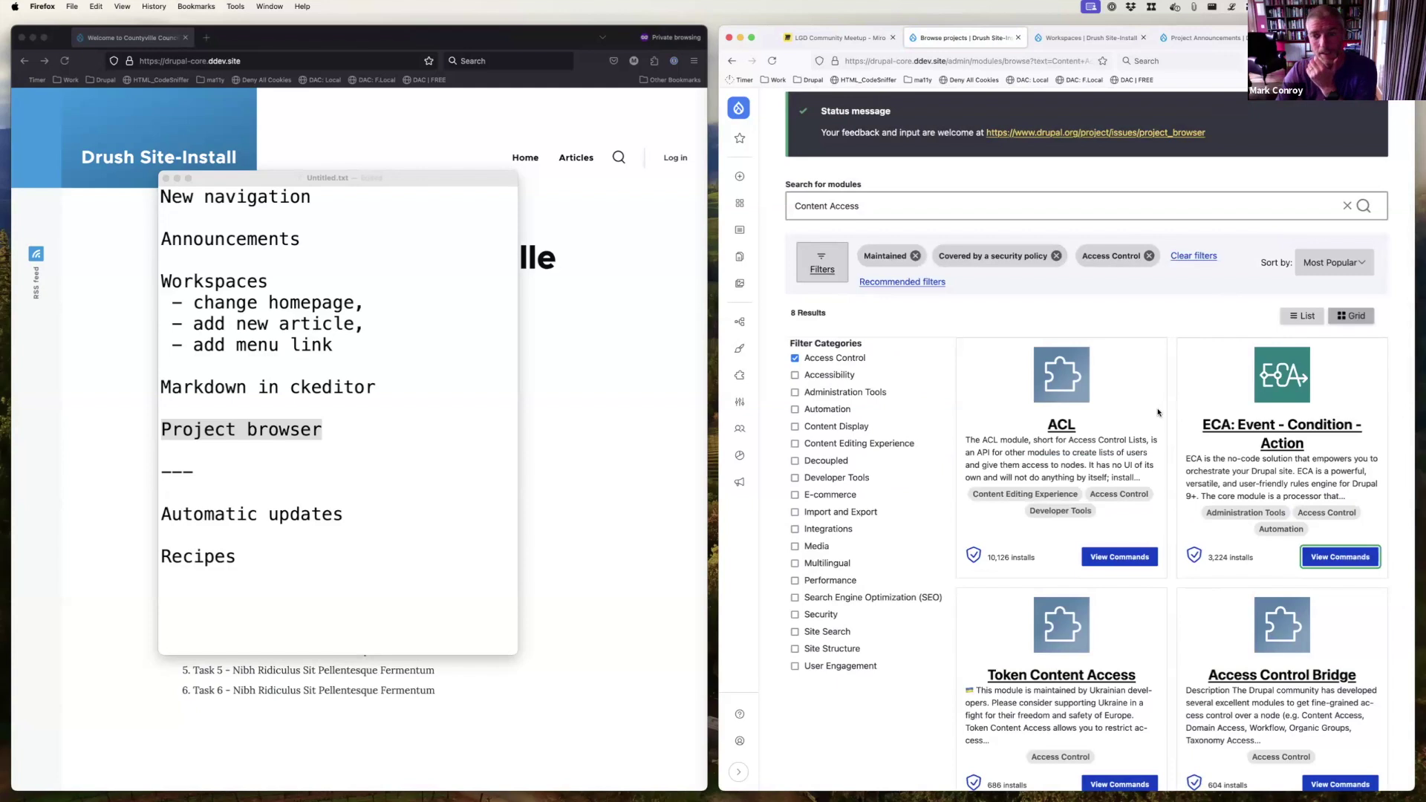
- Read the ACL module's description in the results, highlighting part of its text and clearing the highlight
scroll(1158, 413, "down", 2)
left_click_drag(966, 385, 1043, 387)
left_click(1092, 402)
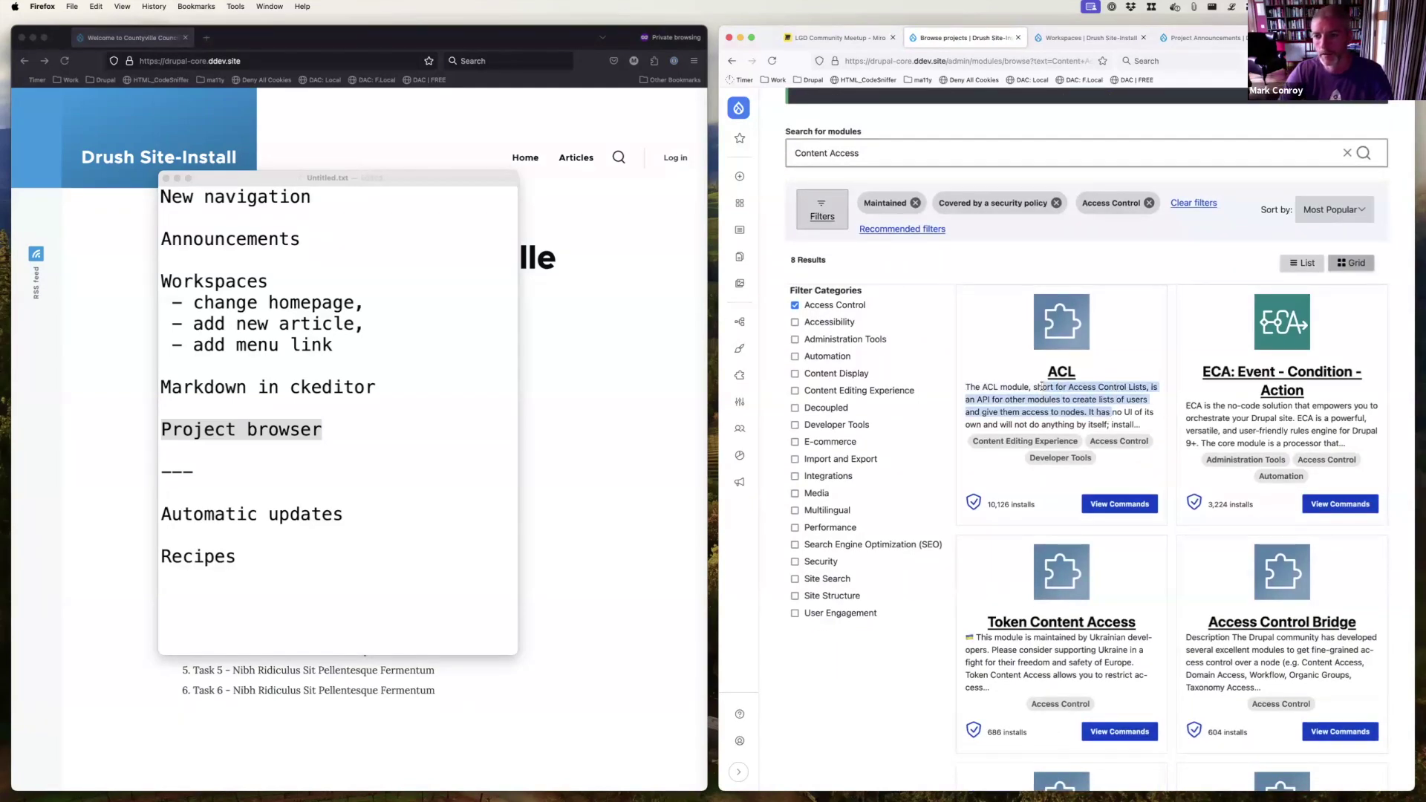
left_click(986, 387)
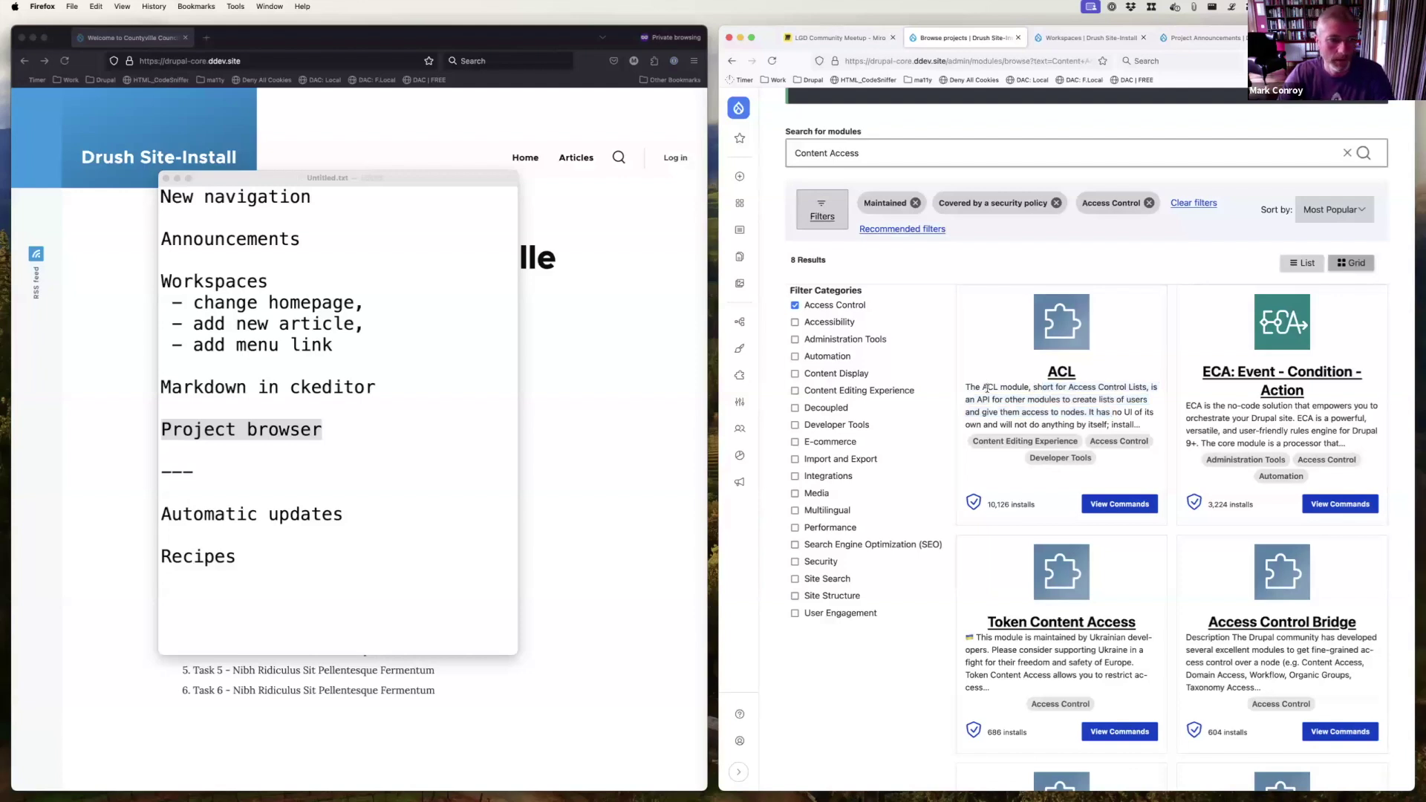
- Clear the "Content Access" search text and remove the Access Control category filter from the project list
scroll(987, 387, "up", 5)
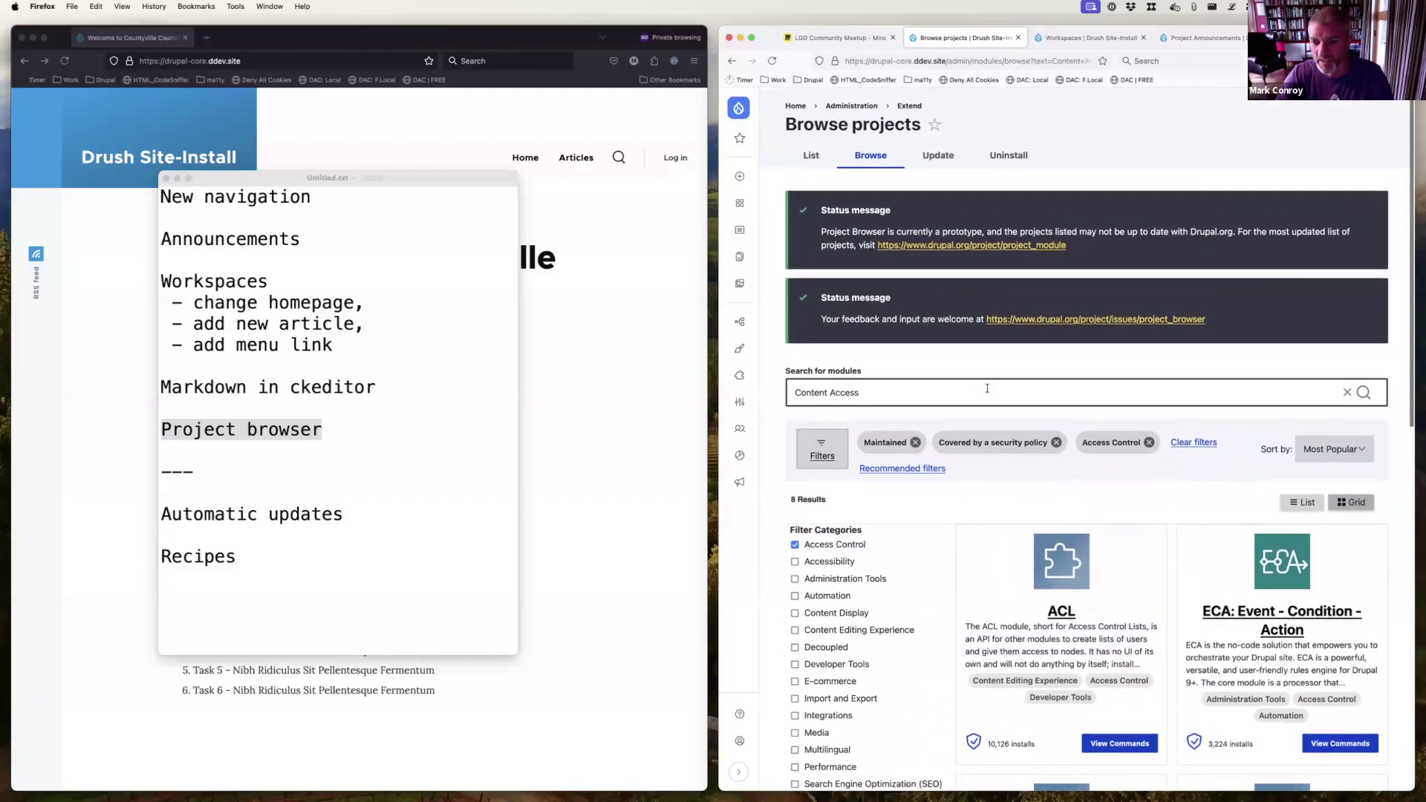
triple_click(988, 388)
key("BackSpace")
left_click(795, 545)
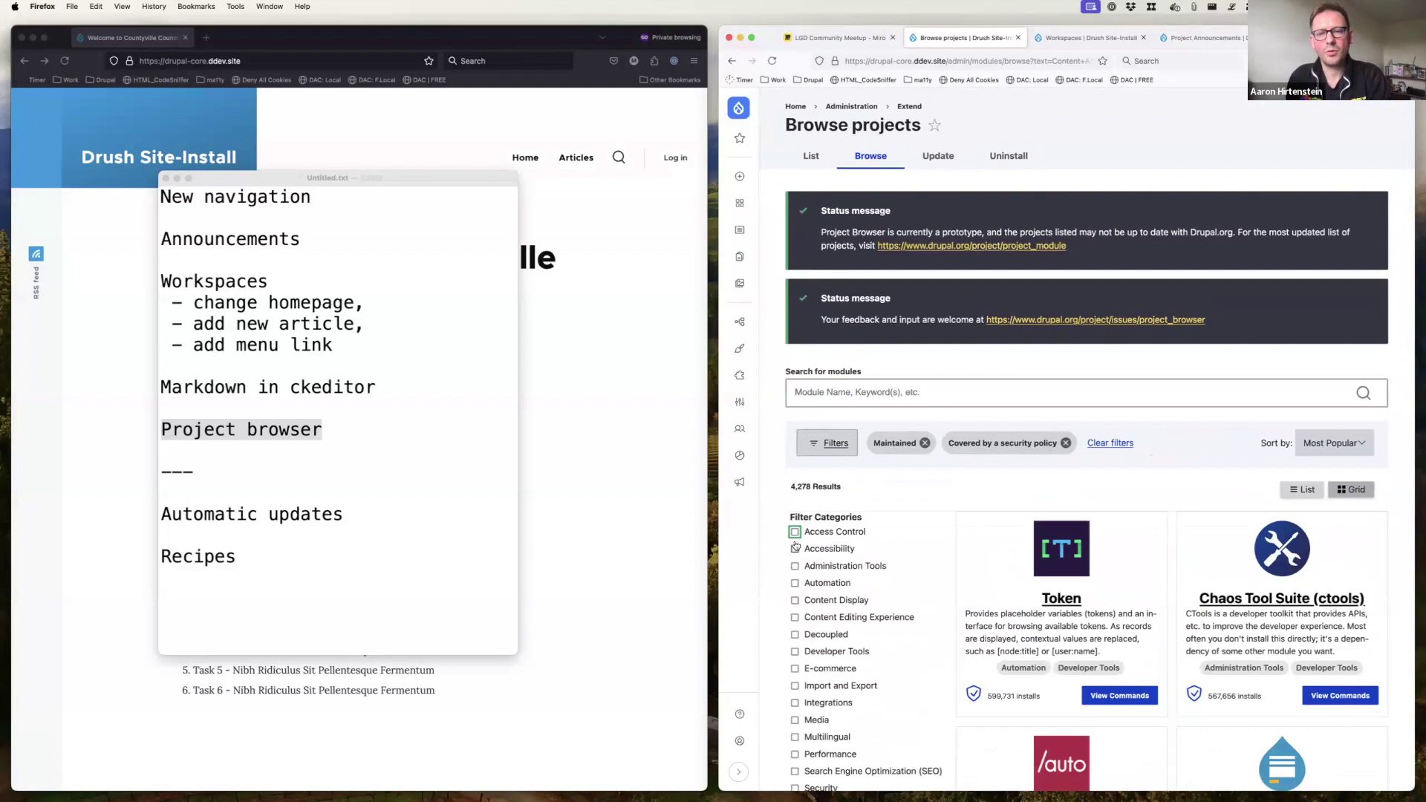
- Expand the filters to view the development, maintenance and security coverage options, collapse them, and look over the listed modules
scroll(951, 514, "down", 1)
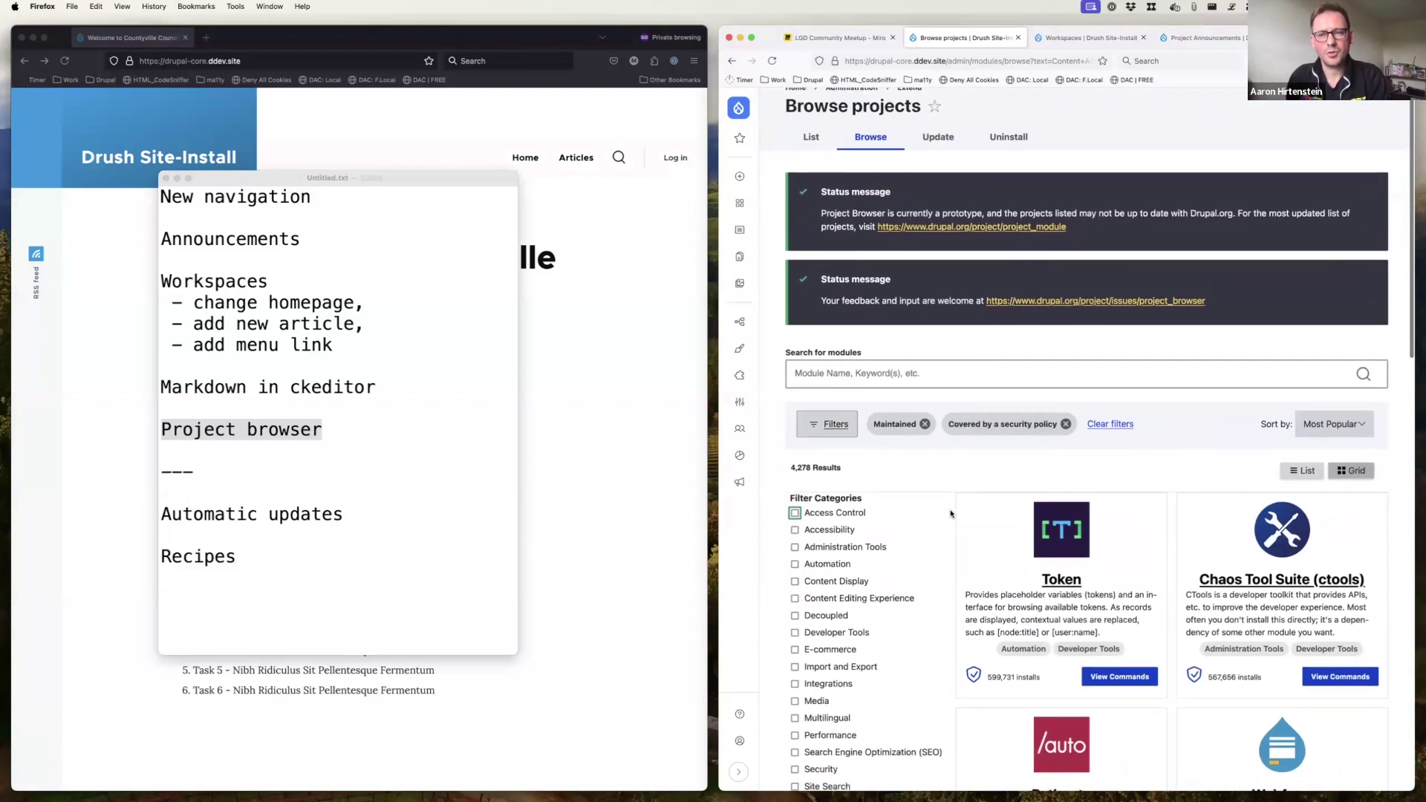
scroll(951, 514, "up", 1)
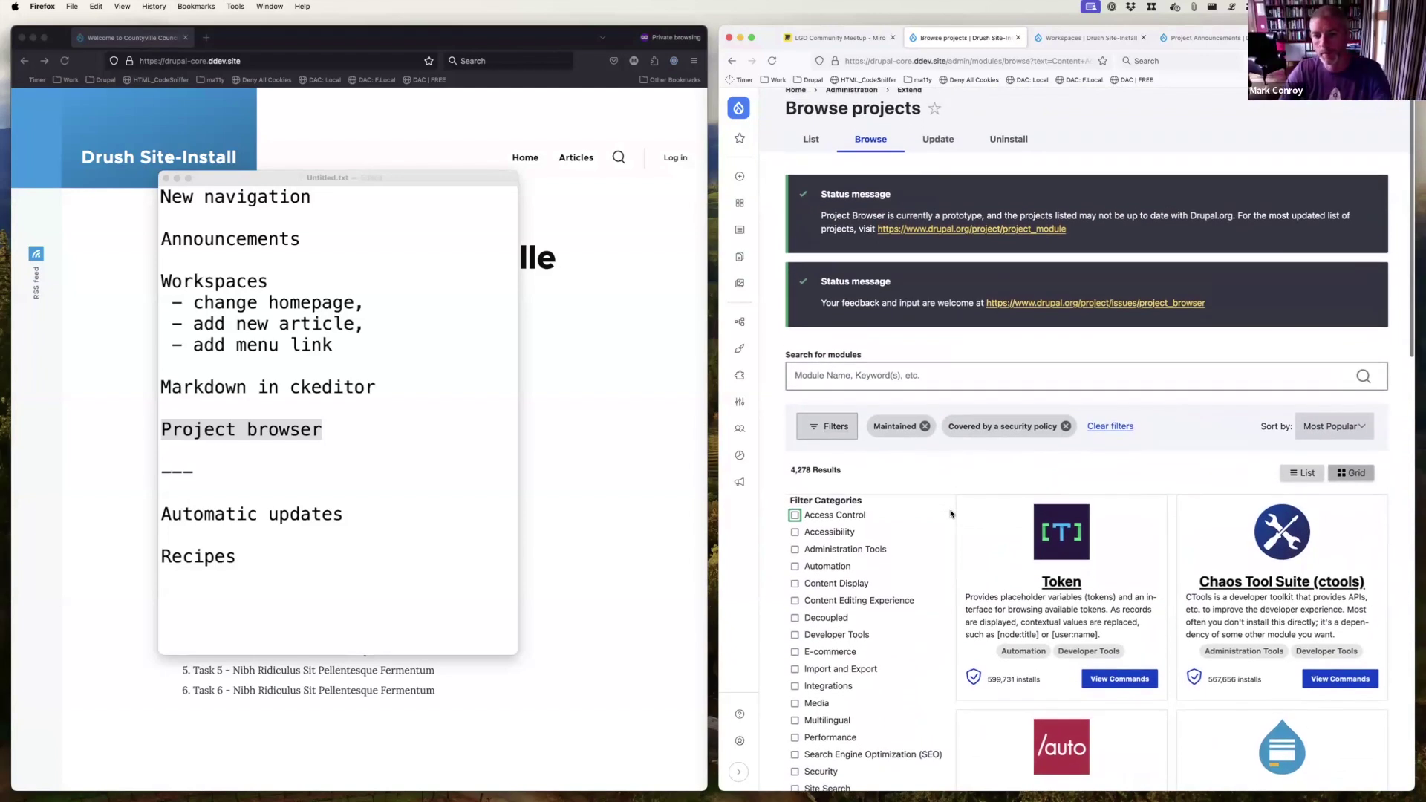
left_click(832, 426)
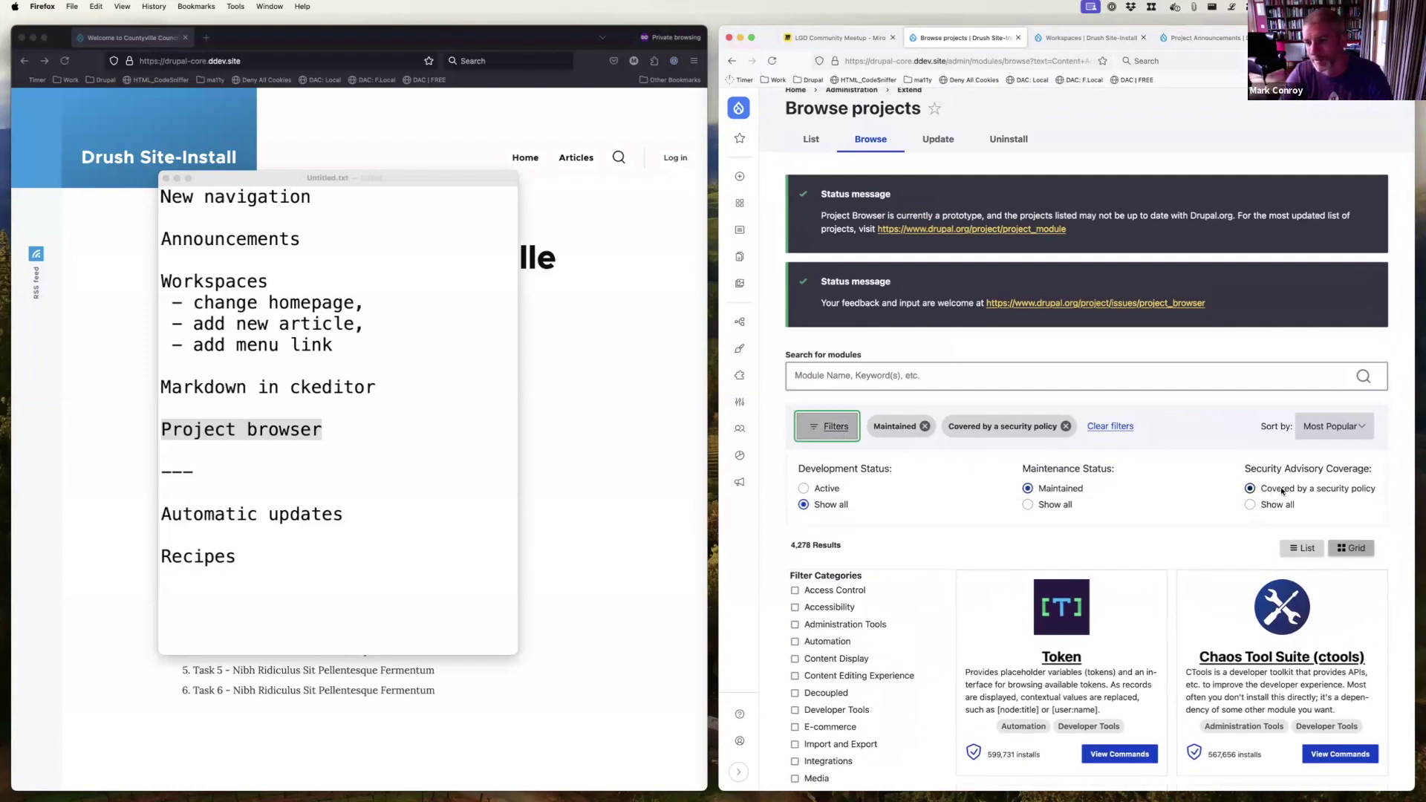
left_click(1167, 427)
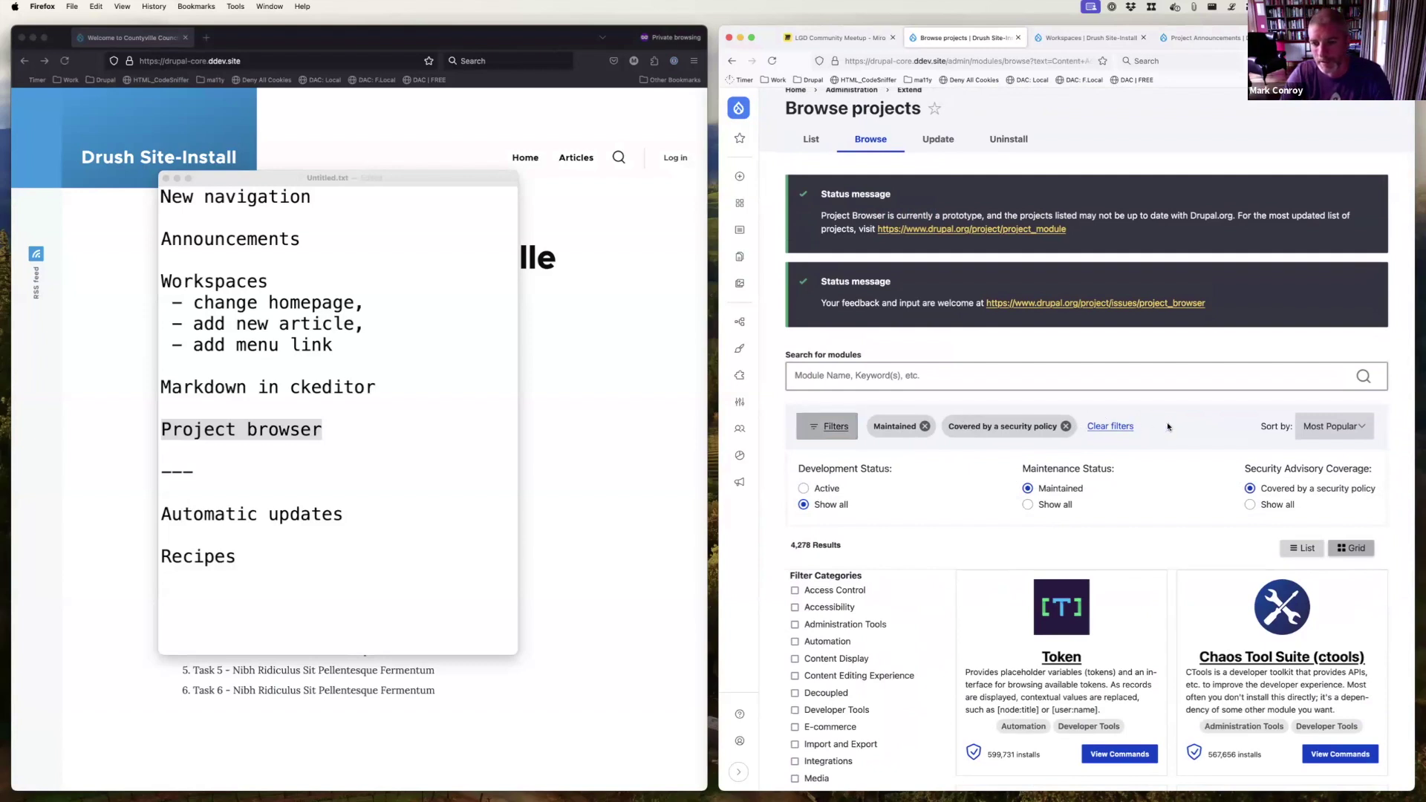
left_click(826, 426)
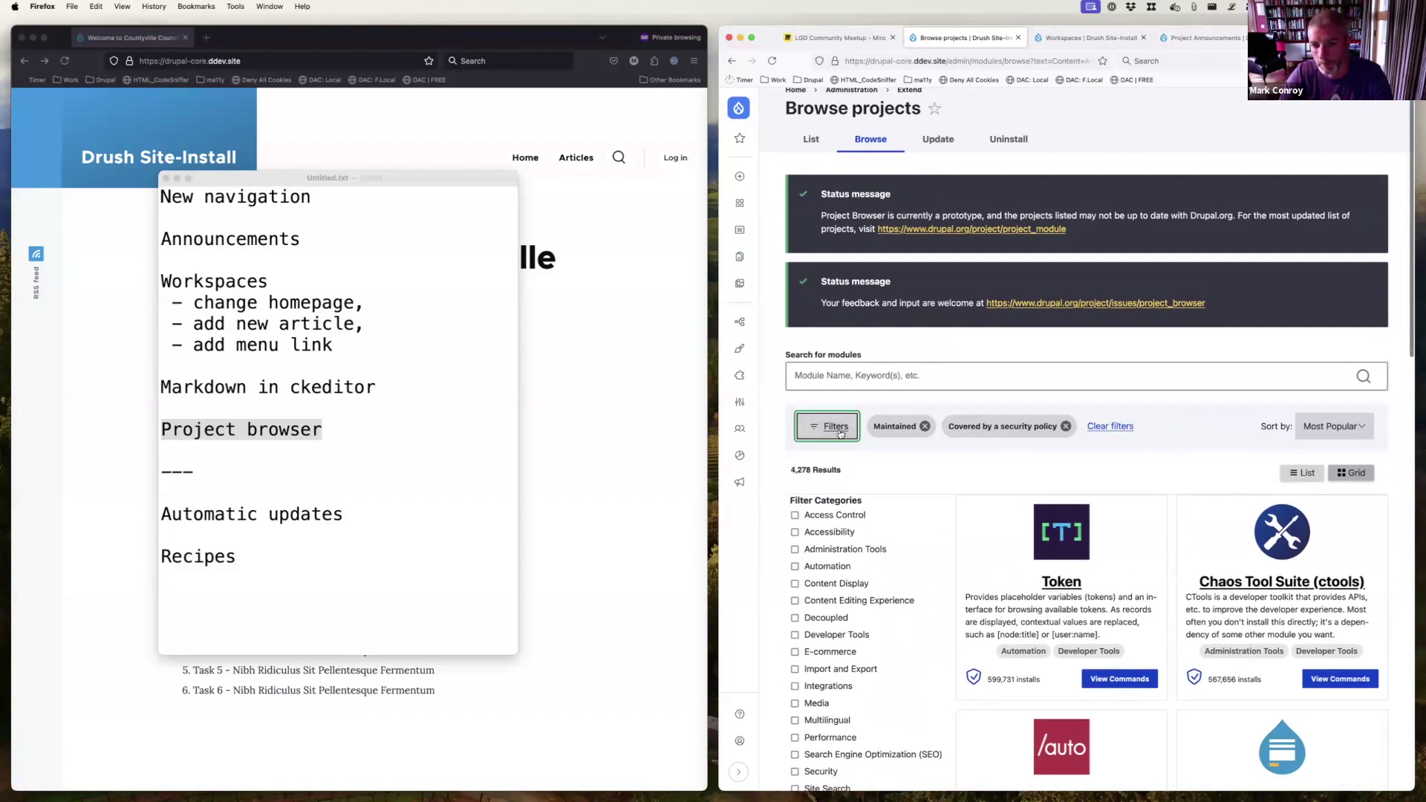
left_click(771, 439)
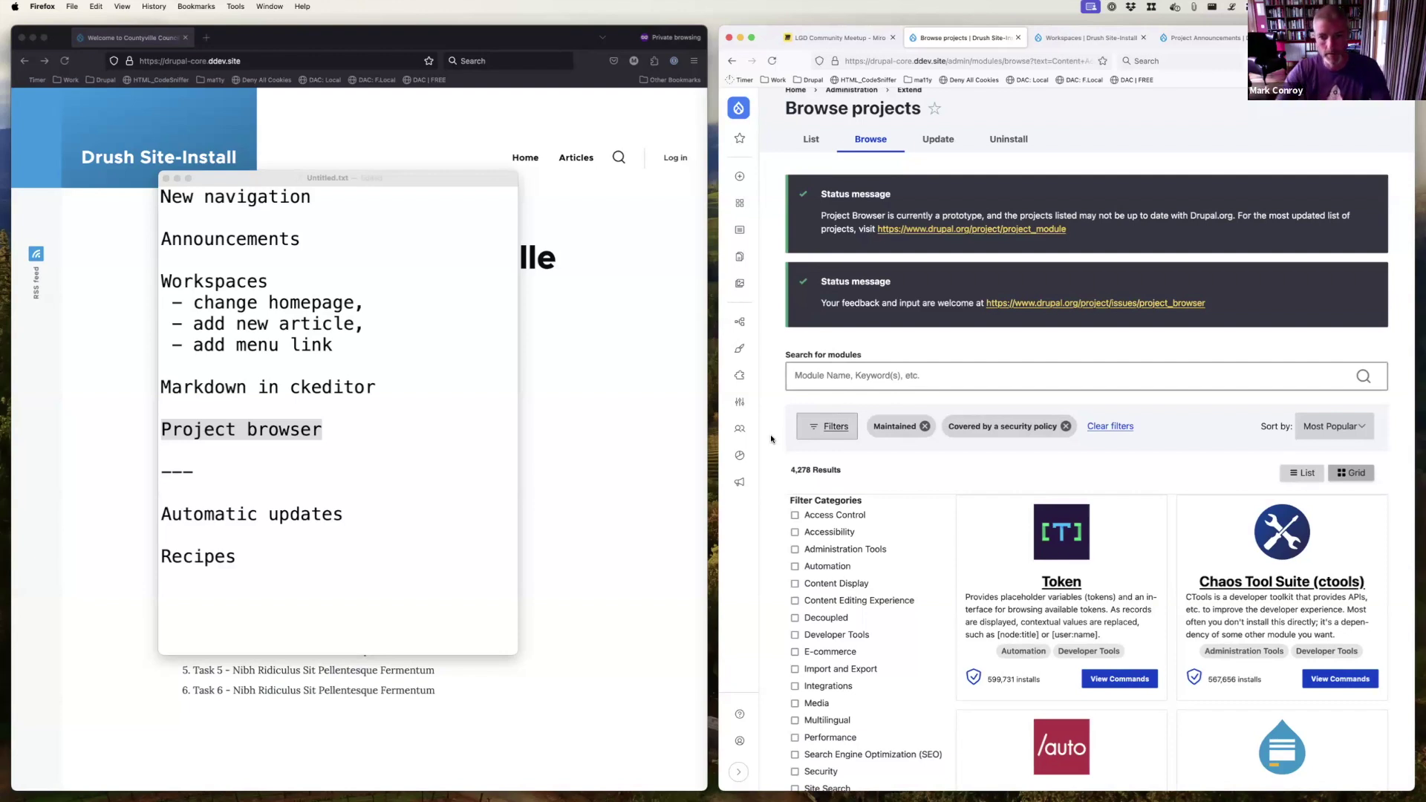
scroll(772, 439, "down", 4)
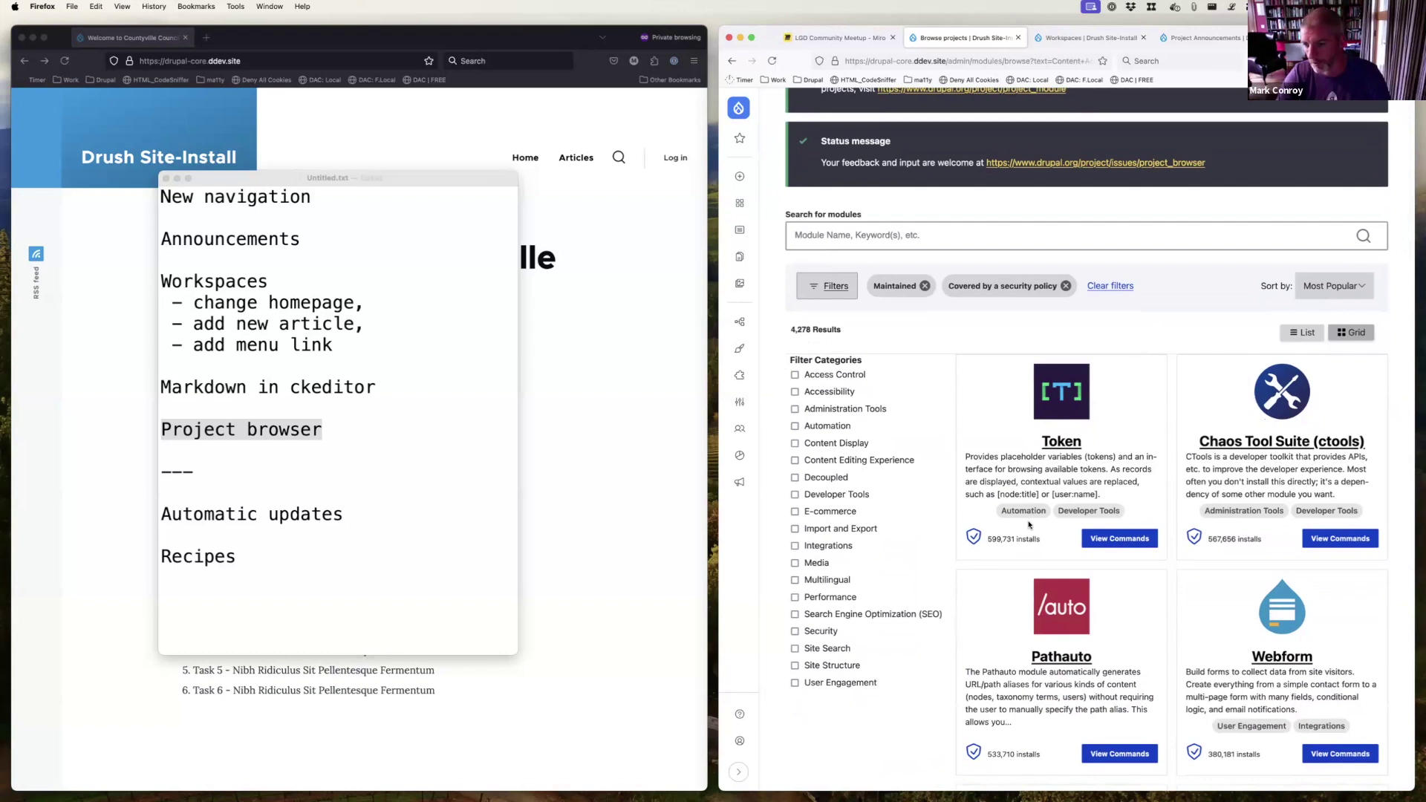
scroll(993, 564, "up", 4)
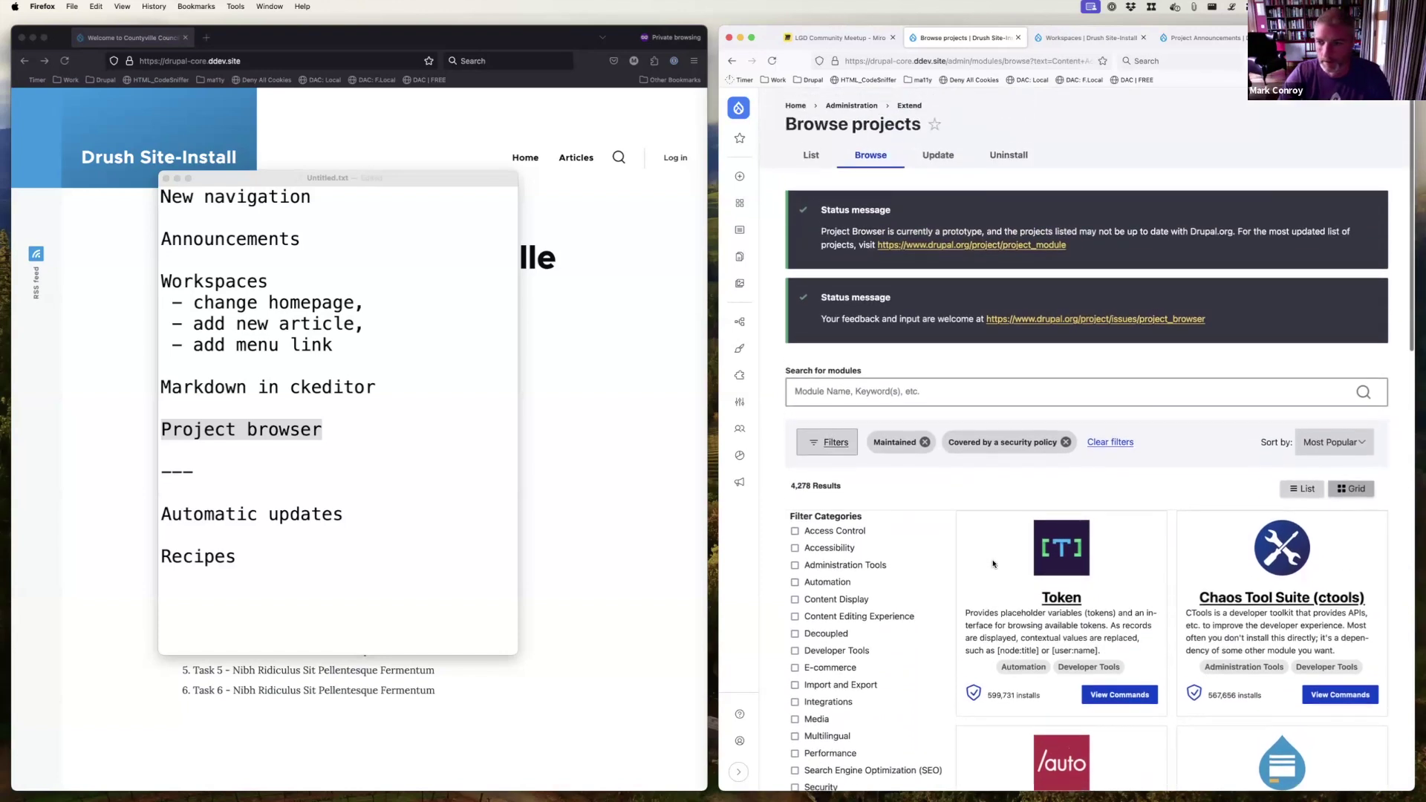
- Switch to the TextEdit notes, highlight the "Automatic updates" line as the current topic, and clear the highlight
left_click(344, 515)
left_click_drag(345, 515, 141, 518)
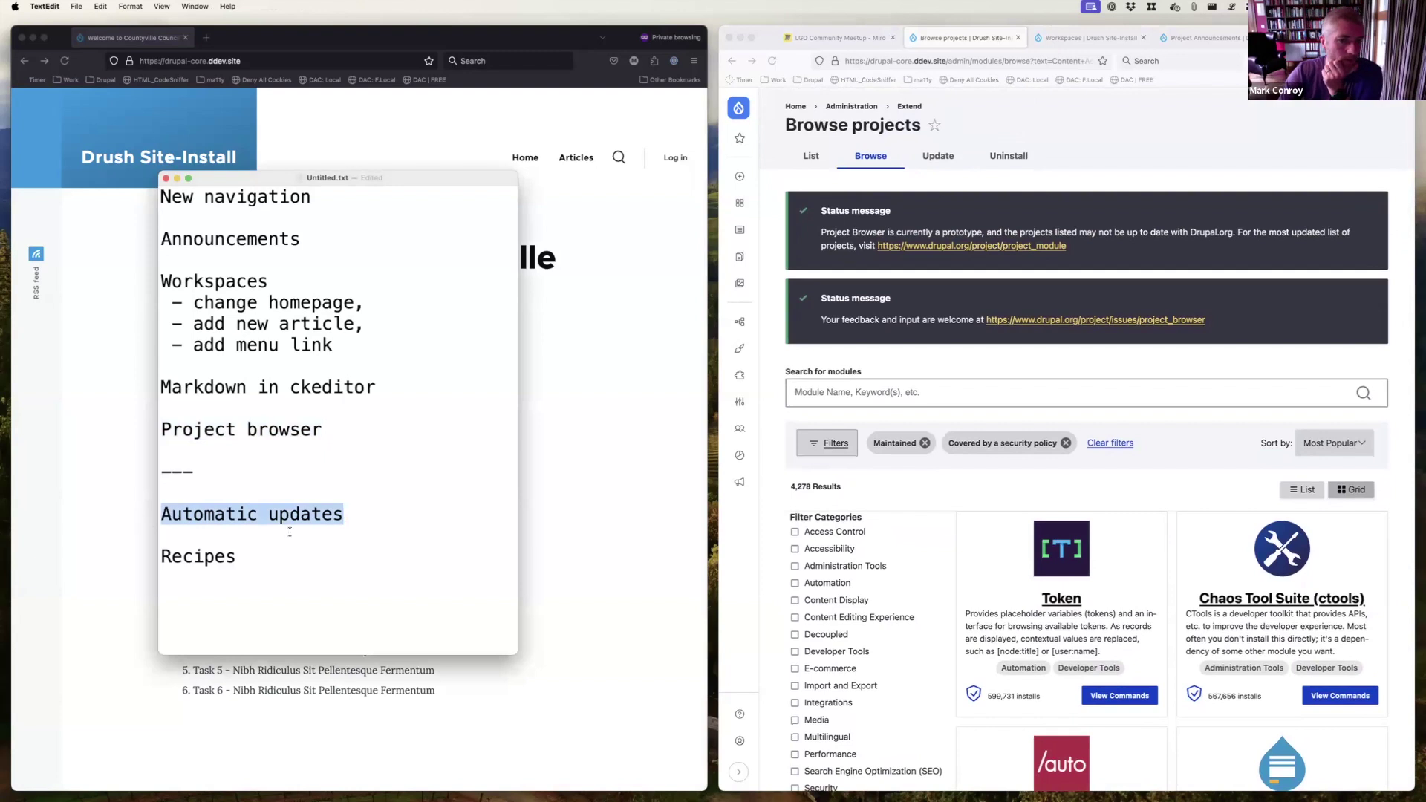
left_click(361, 519)
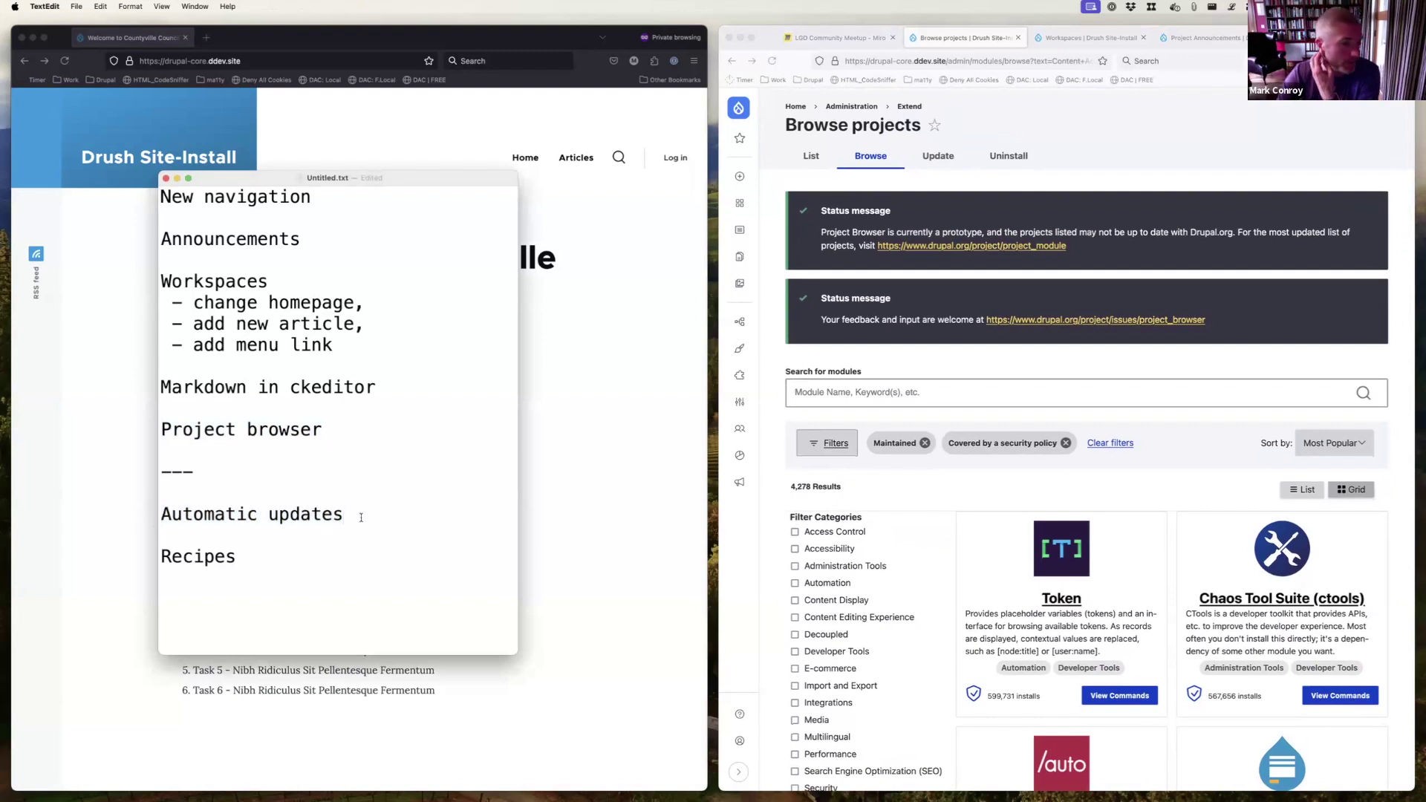